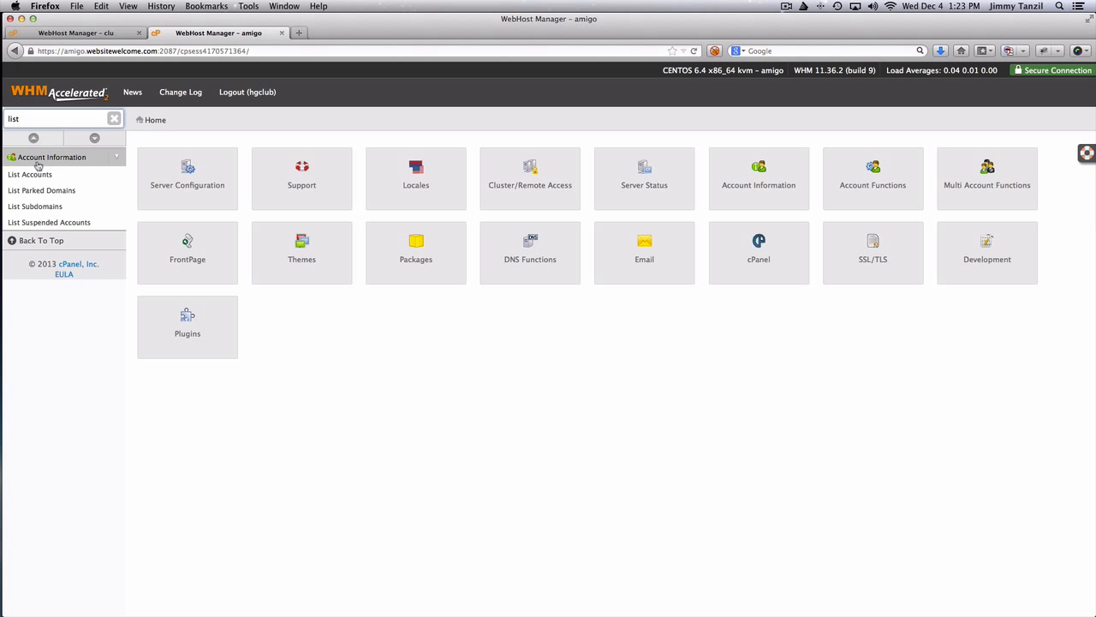
Compare the old server's List Accounts page with the new VPS's empty account list.
left_click(38, 174)
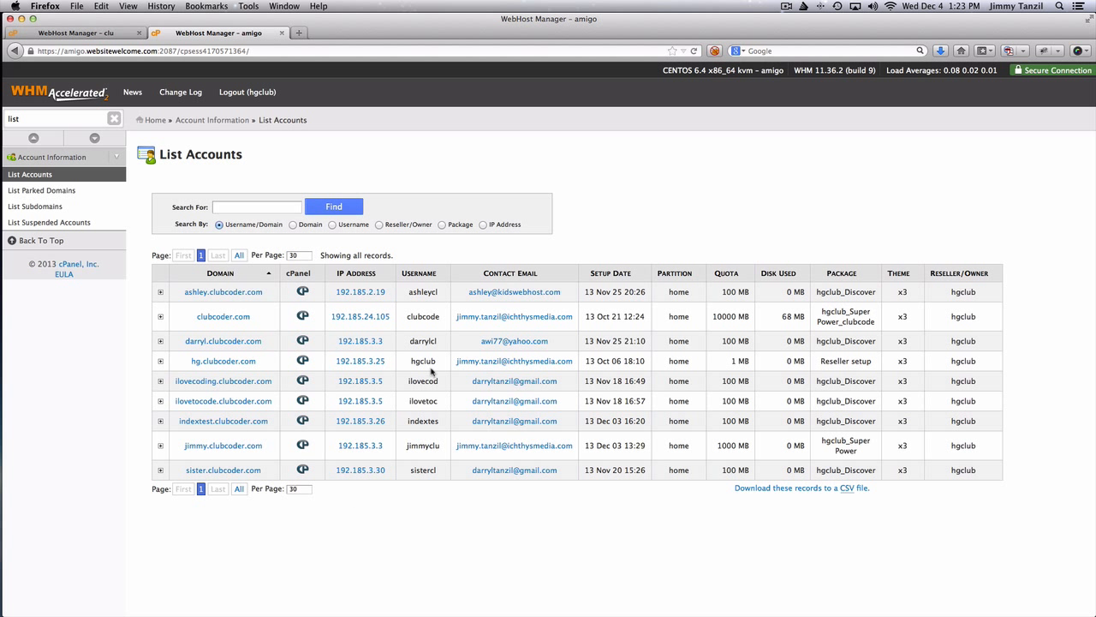
left_click(104, 33)
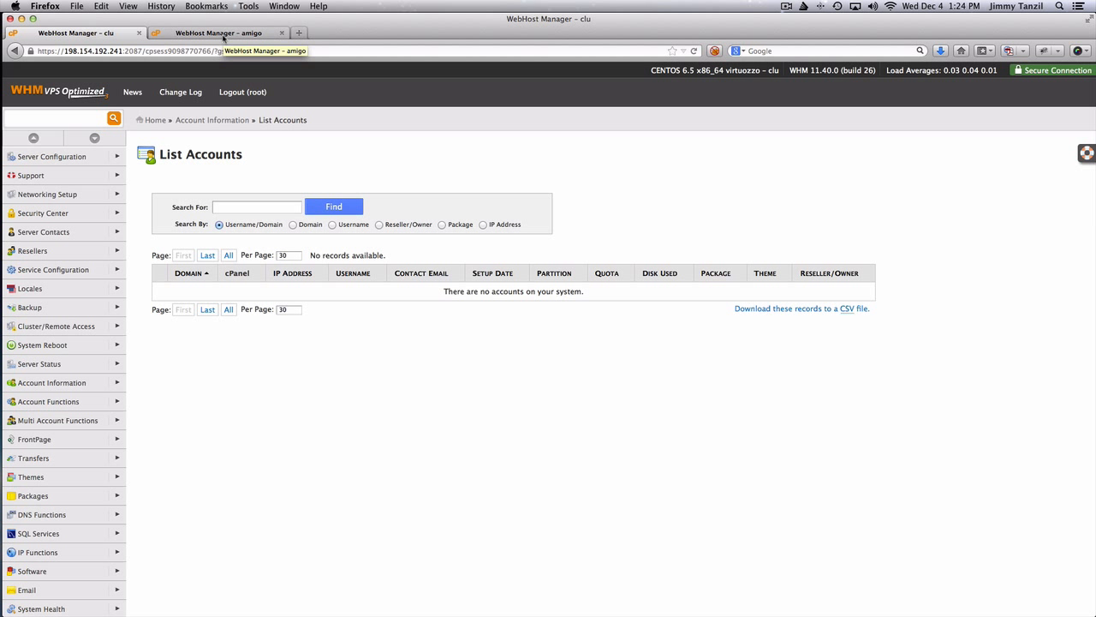
left_click(224, 34)
Load siteautobackup.com in a new tab and choose Start Your Backup.
left_click(299, 32)
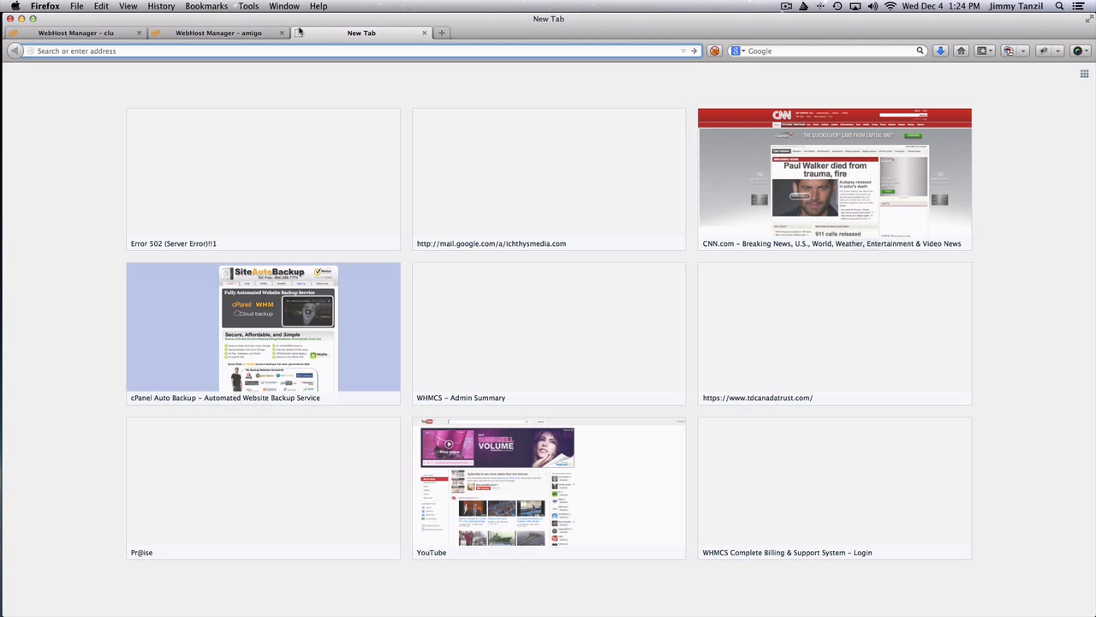
type("s://www.siteautobackup.com")
key("Return")
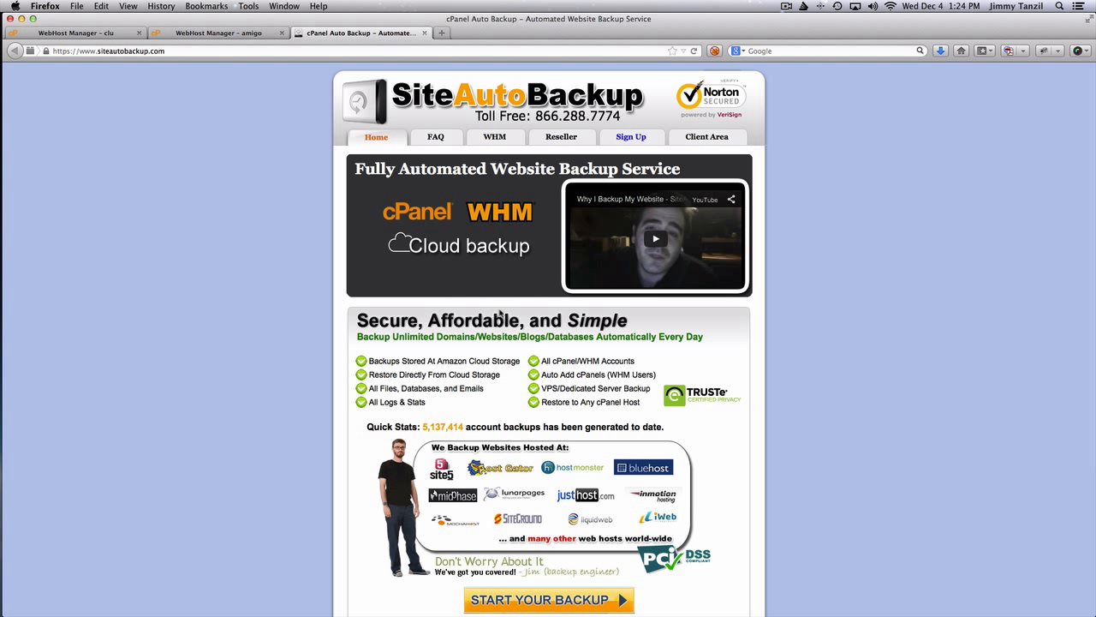
scroll(514, 360, "down", 3)
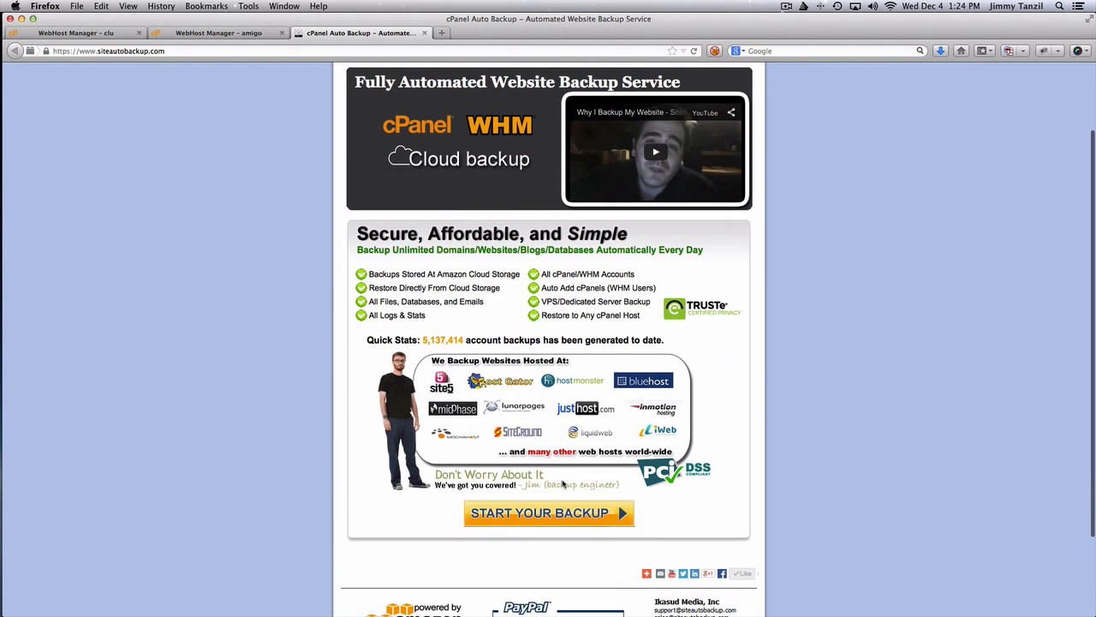
left_click(567, 518)
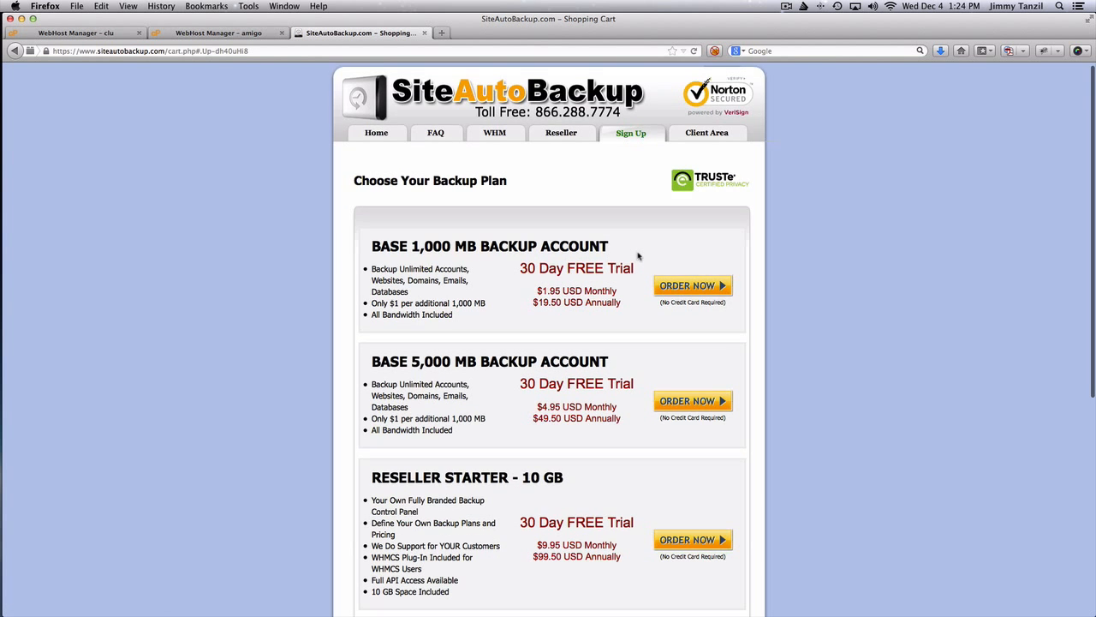
Order the Reseller Pro - 200 GB plan ($49.00 USD monthly after 30-day trial).
scroll(638, 255, "down", 2)
scroll(638, 255, "down", 7)
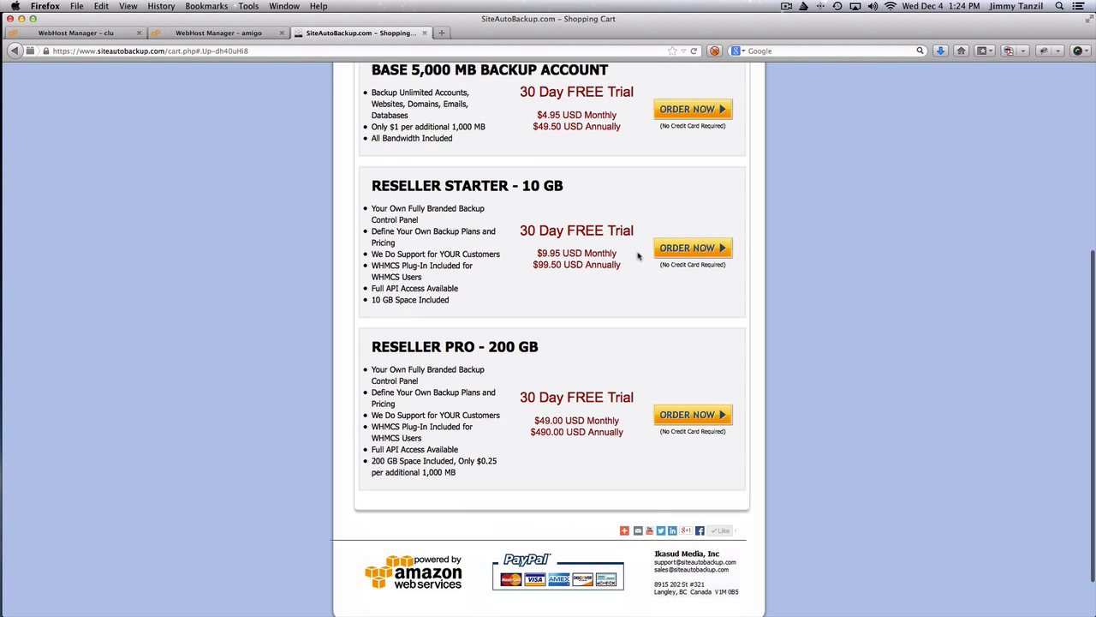
triple_click(481, 294)
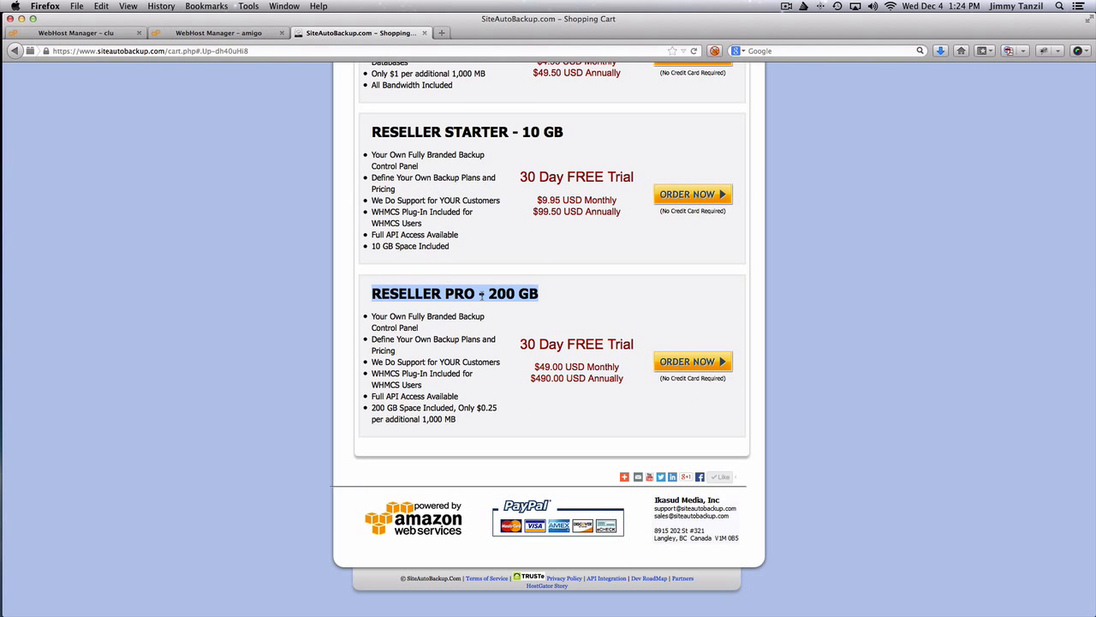
left_click(481, 293)
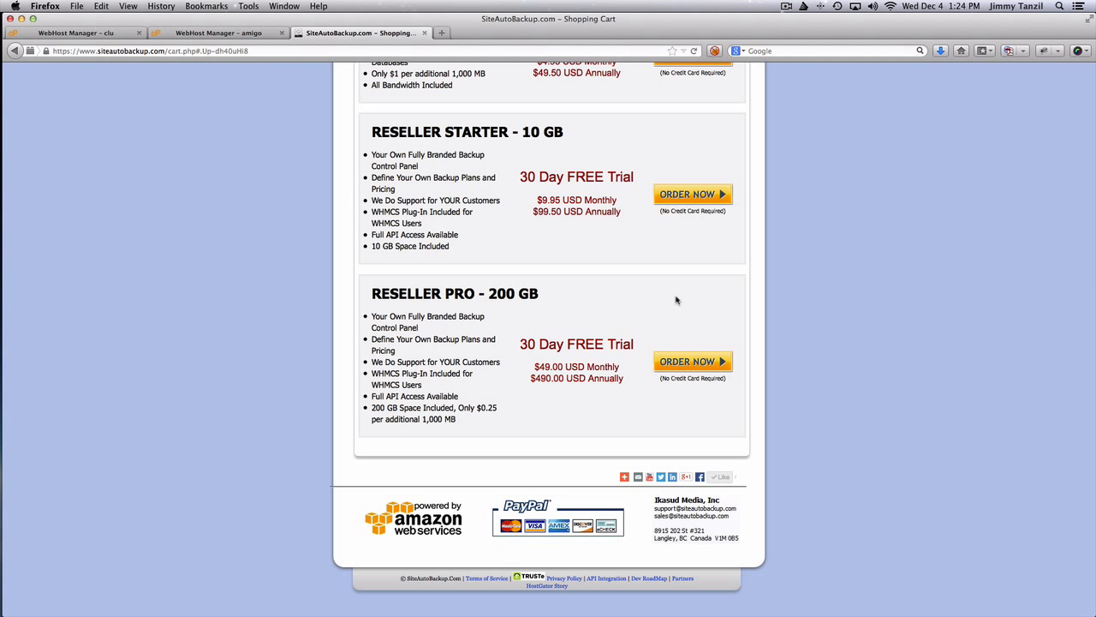
left_click(688, 363)
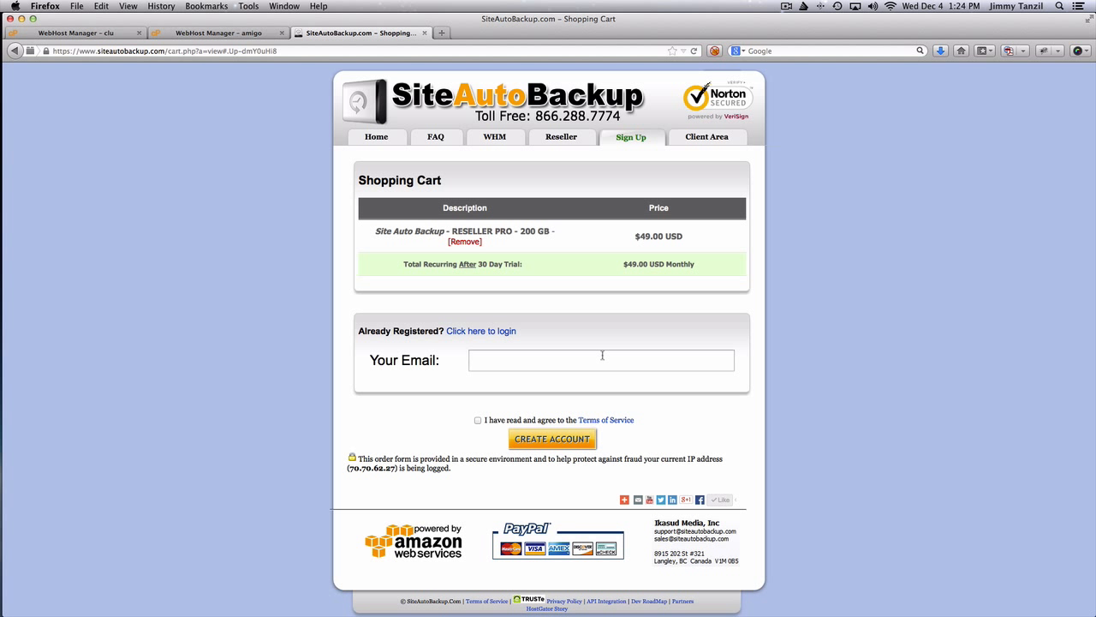
Enter the business e-mail, accept the Terms of Service, and create the account.
left_click(597, 366)
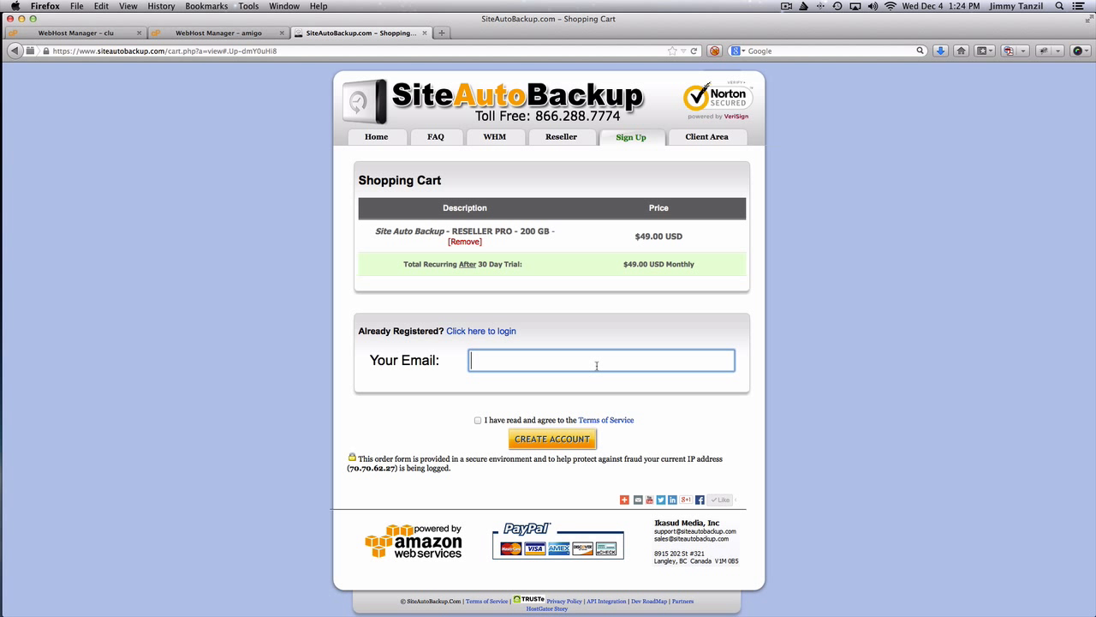
left_click(478, 420)
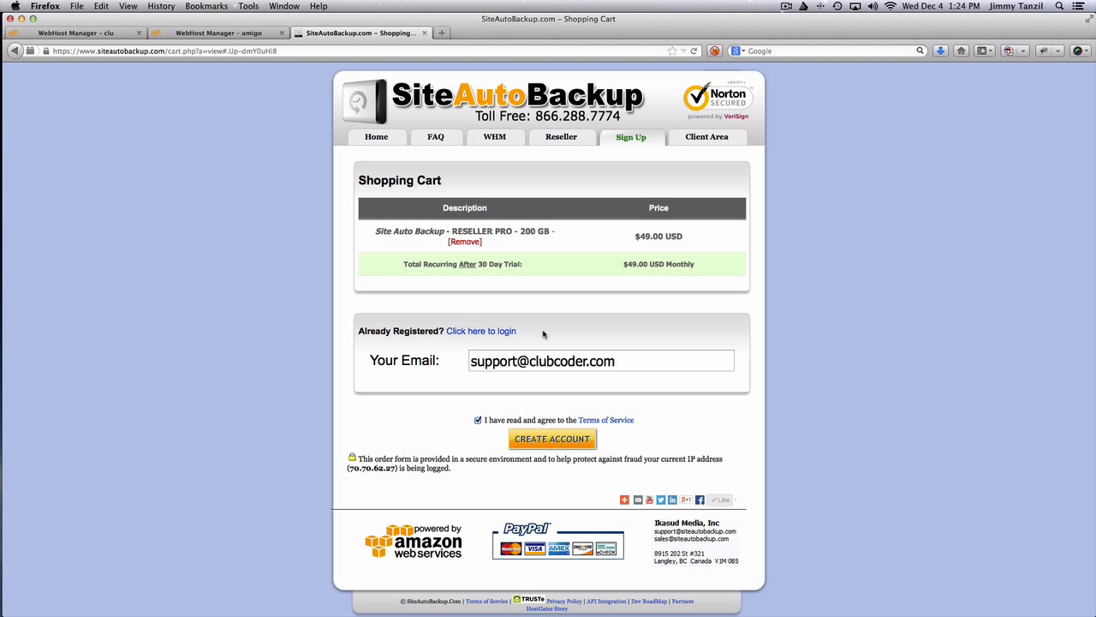
left_click(565, 438)
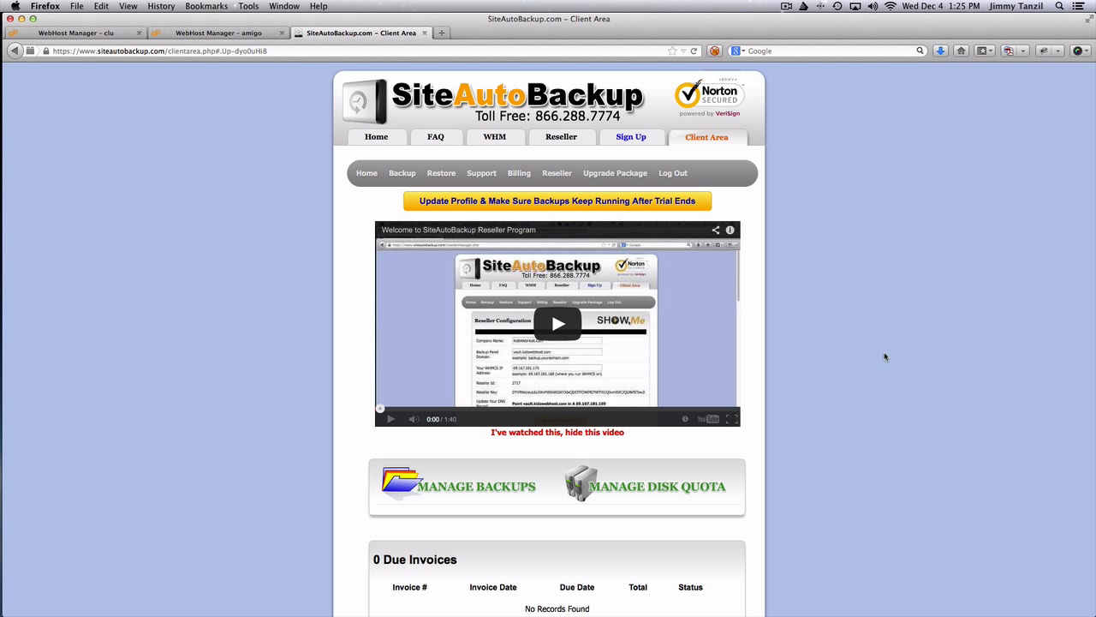
Hide the intro video, go to Manage Backups, and open the Add New WHM Account form.
scroll(885, 356, "down", 2)
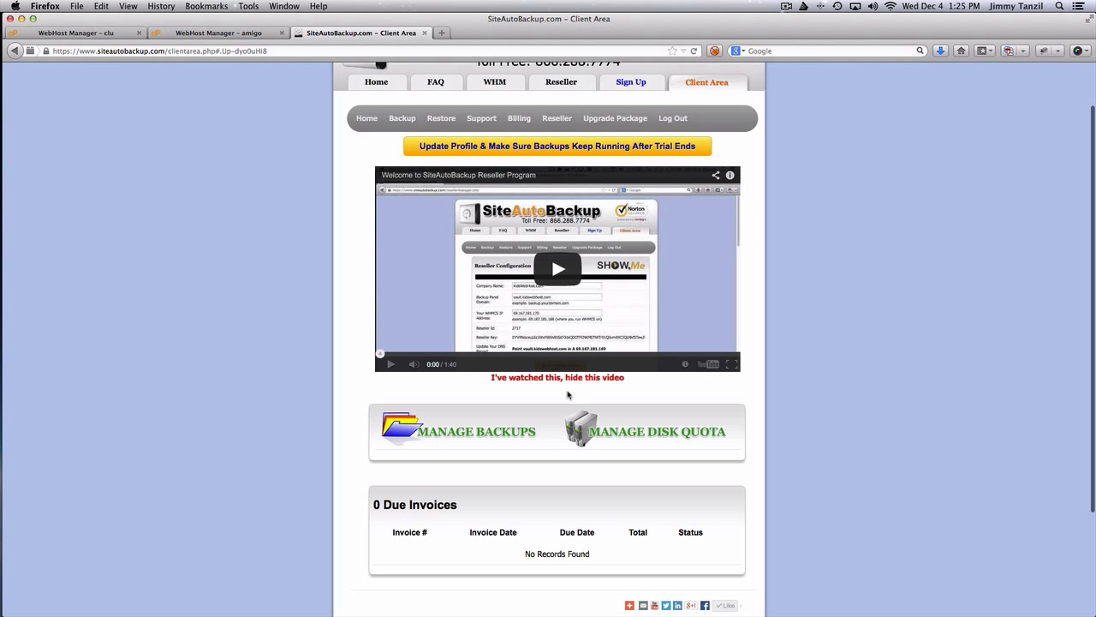
left_click(570, 383)
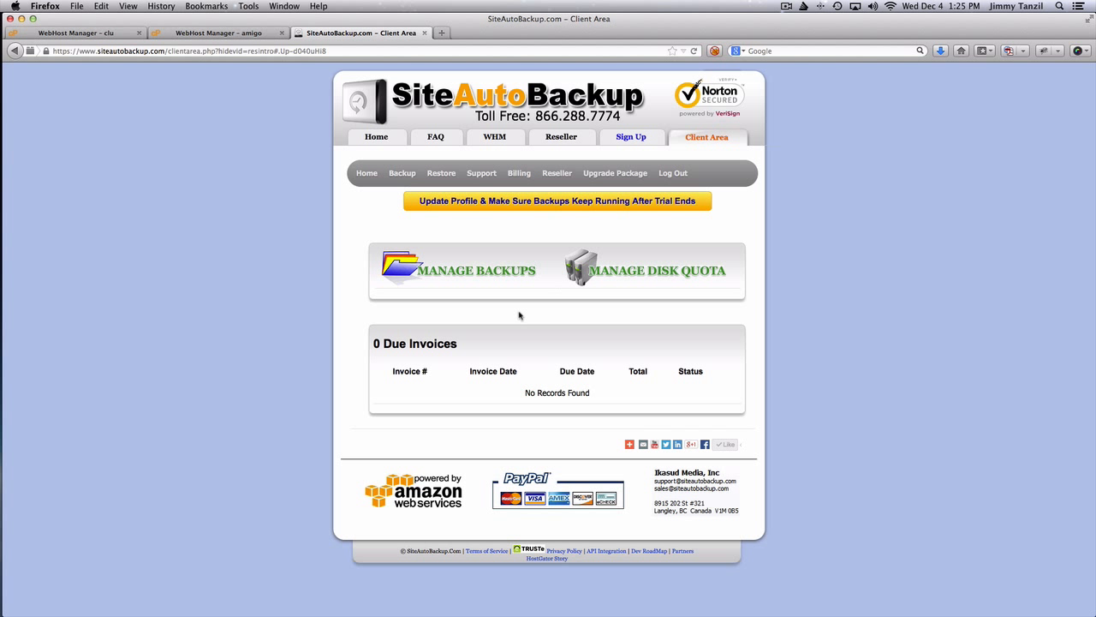
left_click(471, 271)
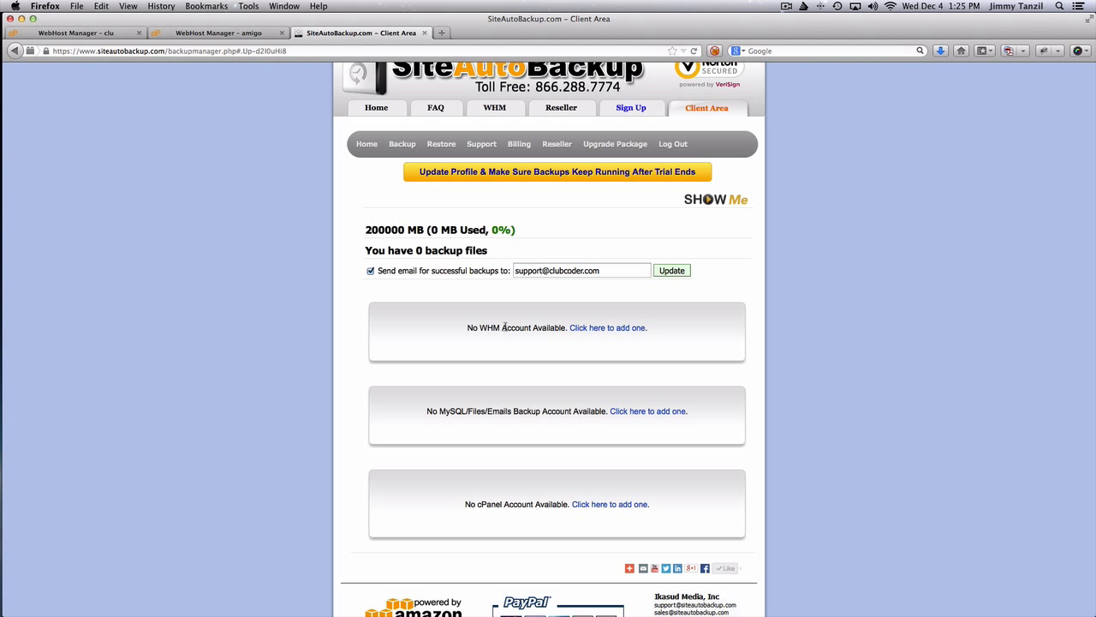
left_click(605, 328)
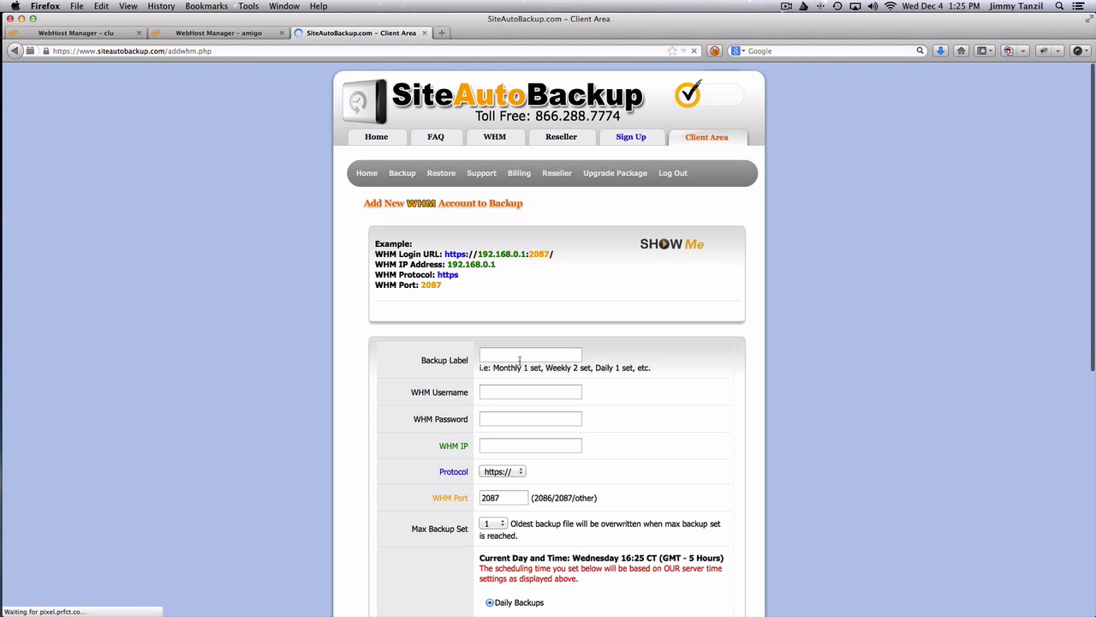
Fill in Backup Label 'Reseller Account' plus the reseller WHM username and password.
left_click(519, 360)
type("Re")
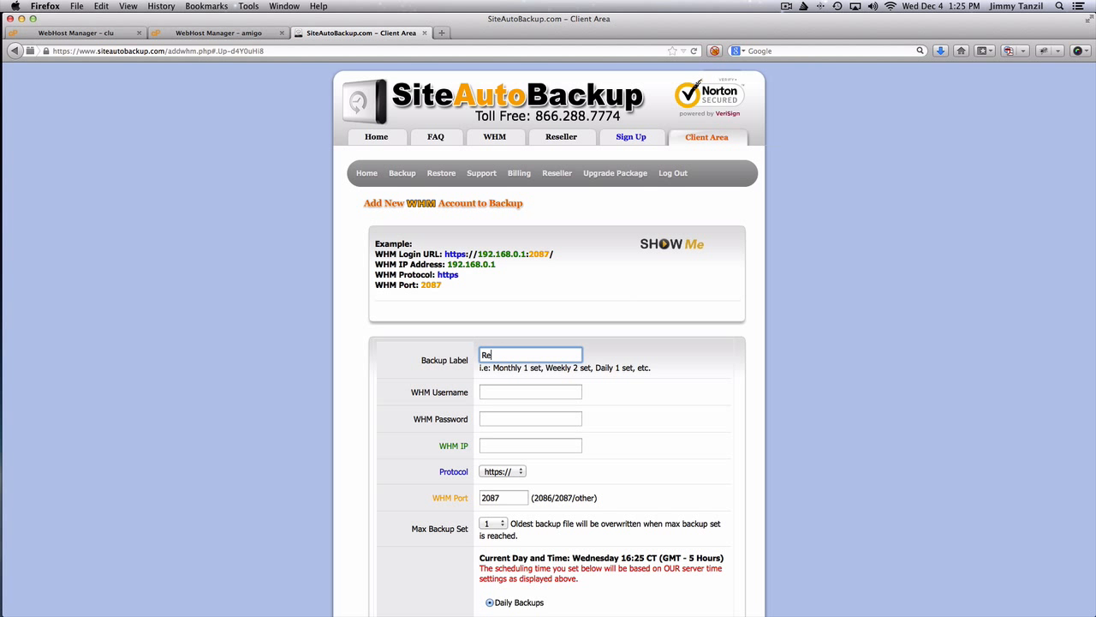
type("seller ")
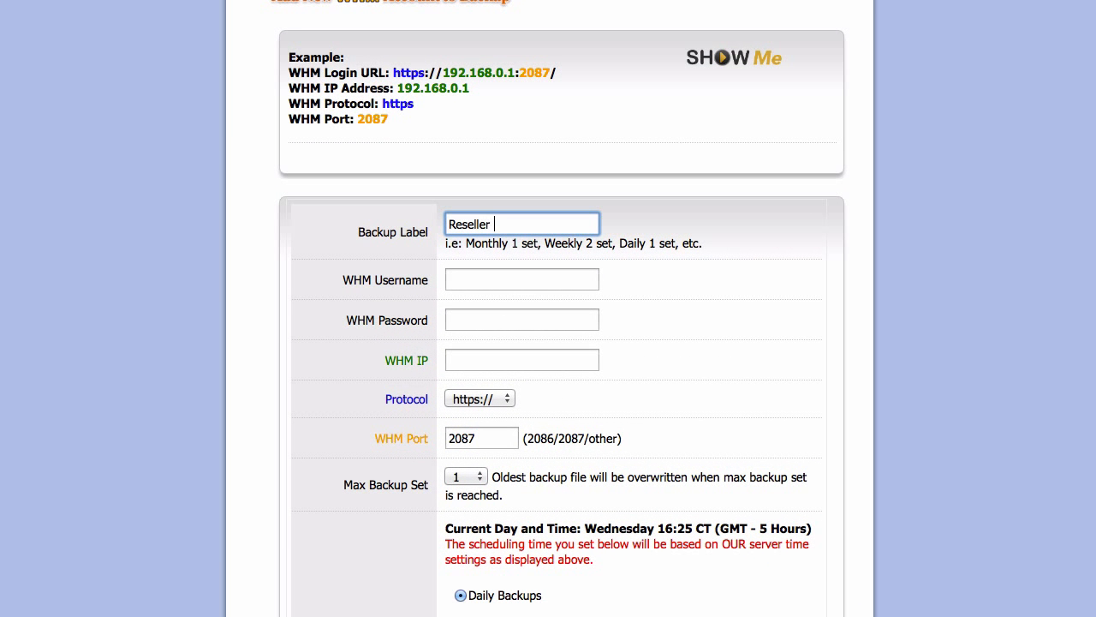
type("Account")
key("Tab")
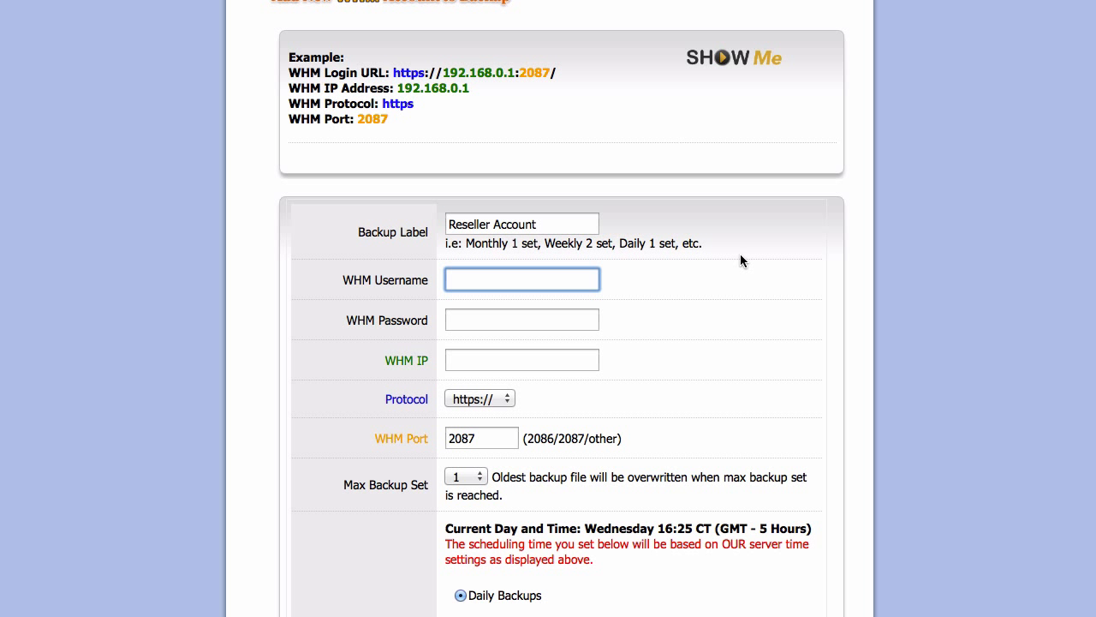
scroll(740, 260, "down", 5)
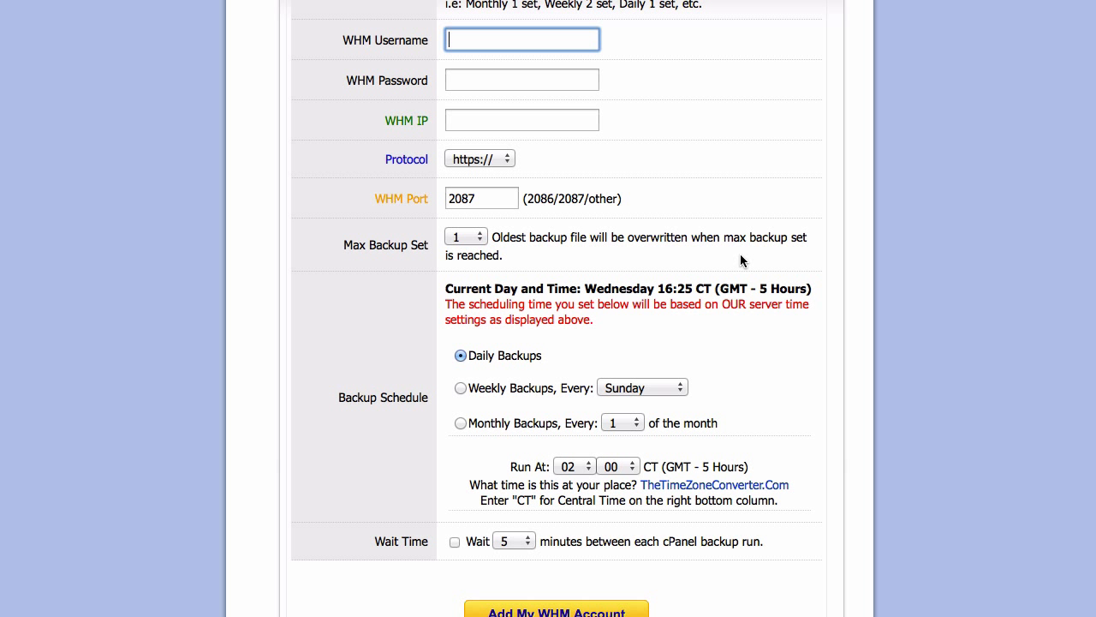
type("hgclub")
key("Tab")
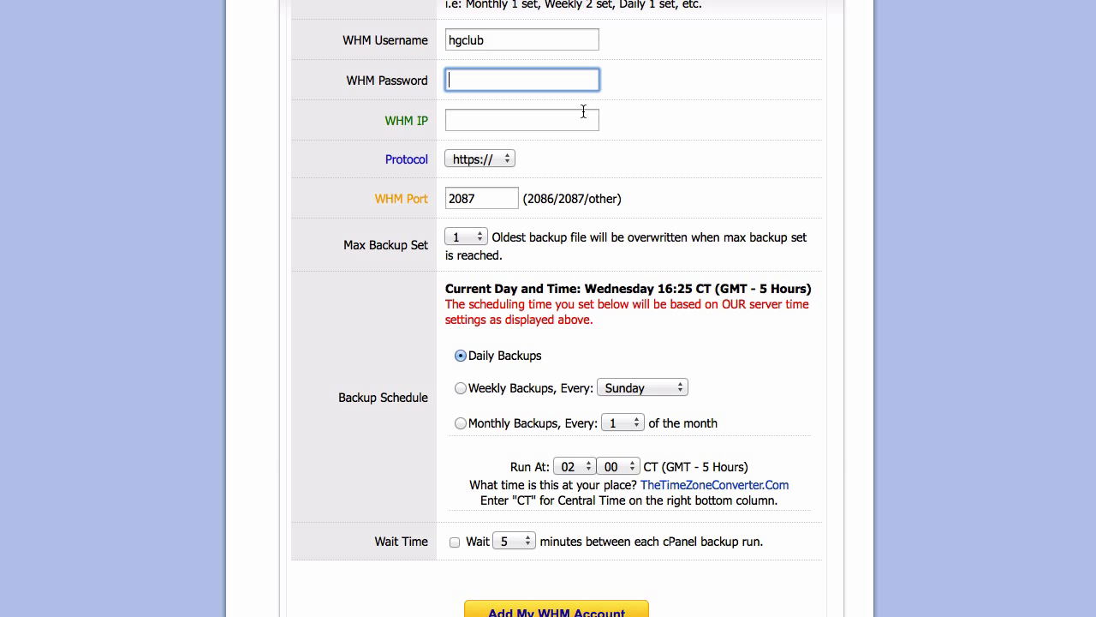
type("••••••••••••")
key("Tab")
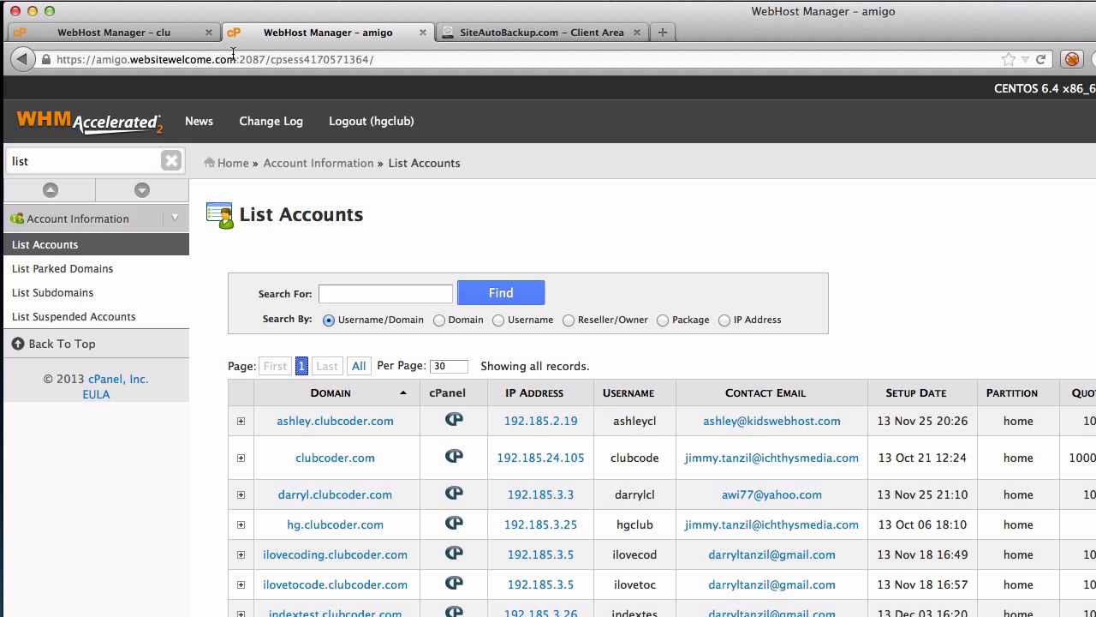
Copy amigo.websitewelcome.com from the old WHM address bar into the WHM IP field.
left_click(233, 59)
left_click(236, 59)
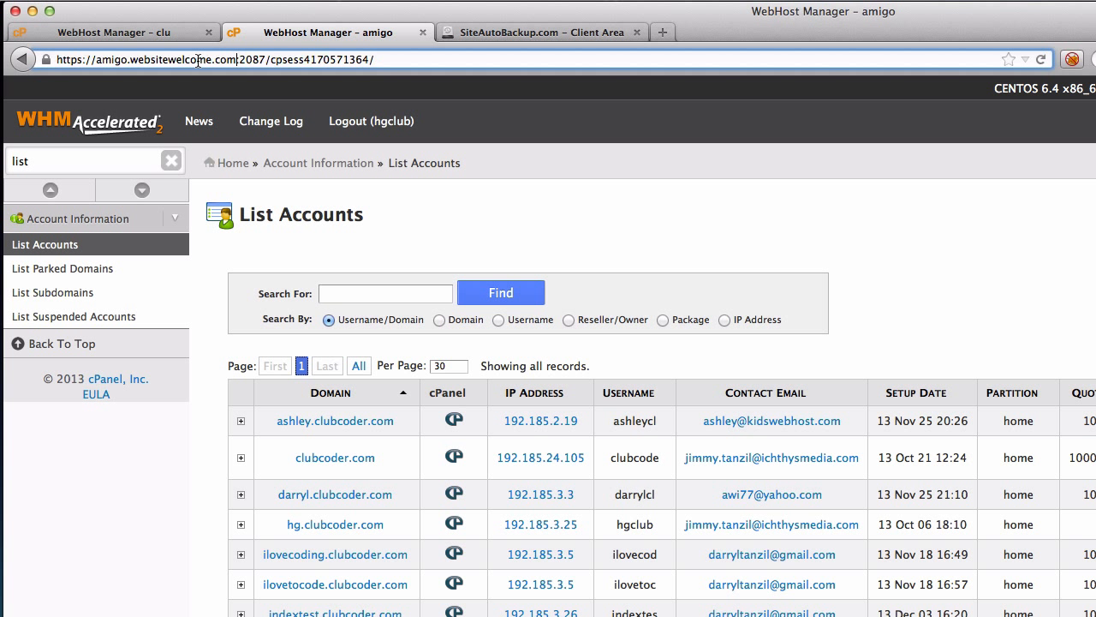
left_click(93, 60, "shift")
key("super+c")
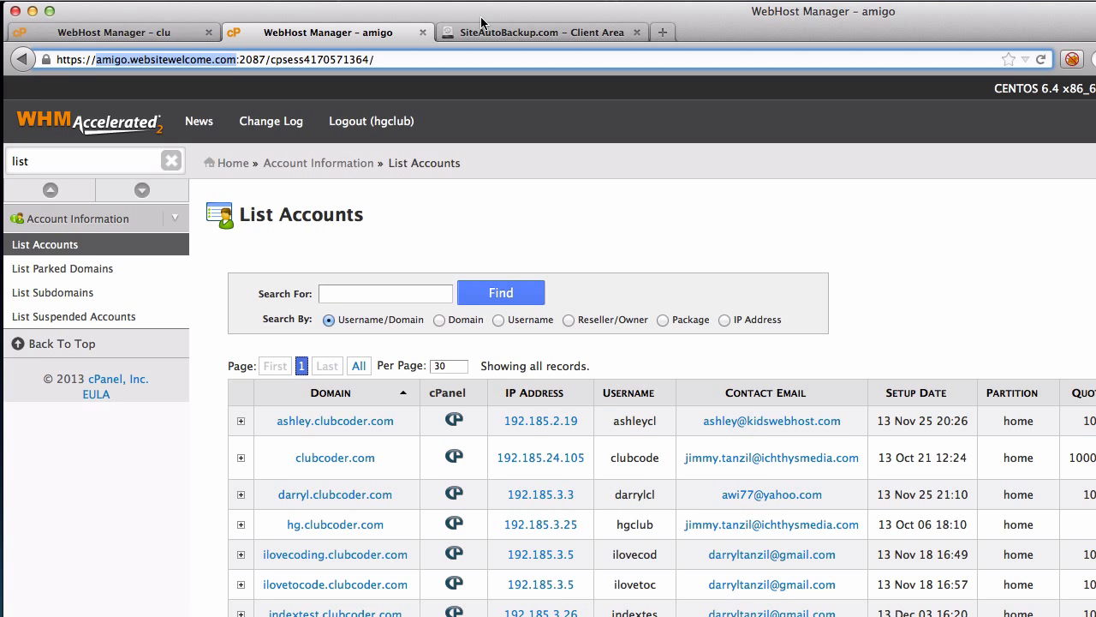
left_click(484, 31)
key("super+v")
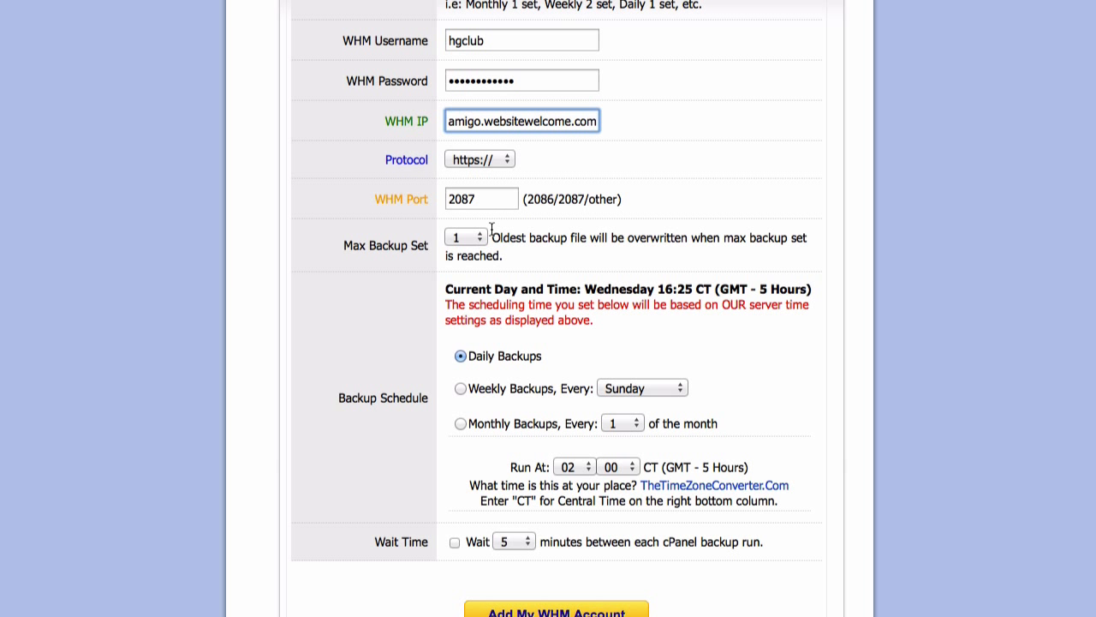
Set the backup schedule to weekly with a 05 run hour.
scroll(495, 224, "down", 2)
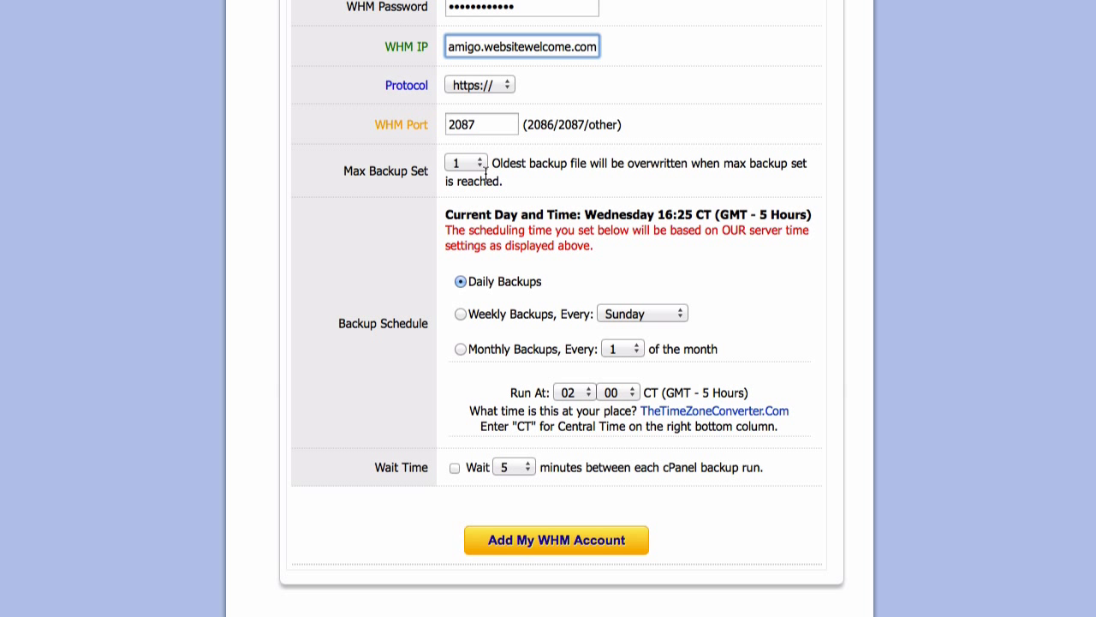
scroll(486, 174, "down", 2)
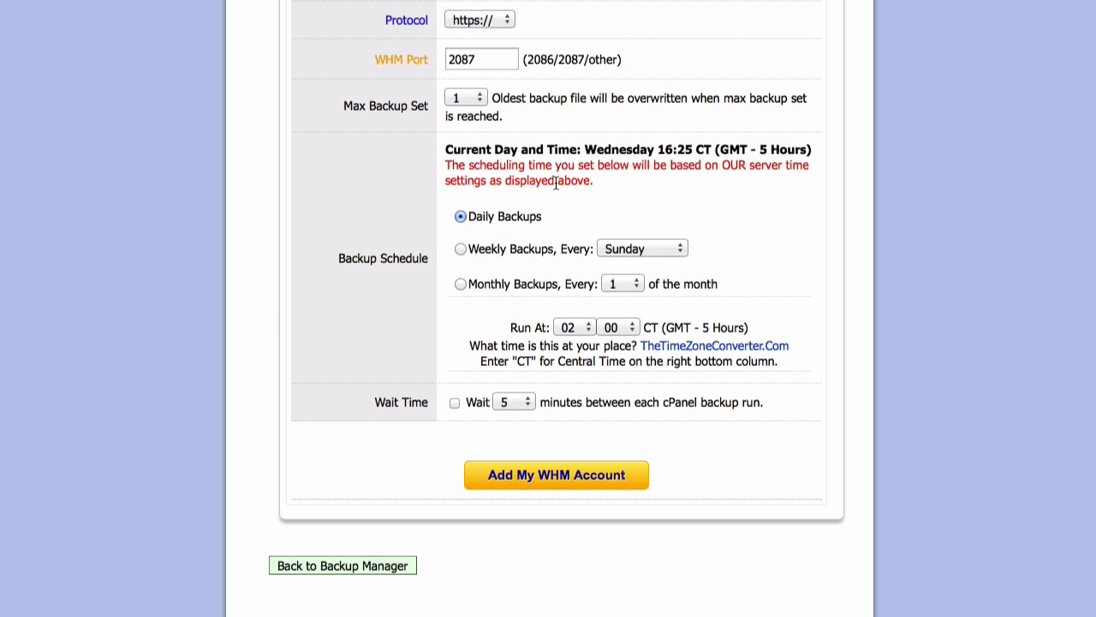
scroll(557, 186, "down", 2)
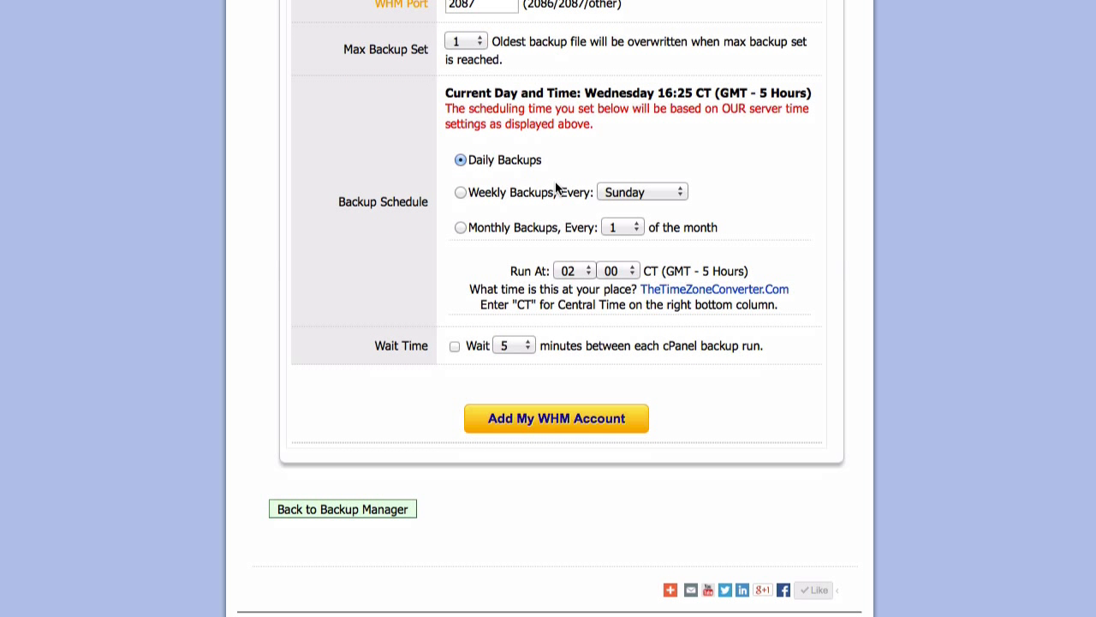
left_click(460, 193)
left_click(575, 269)
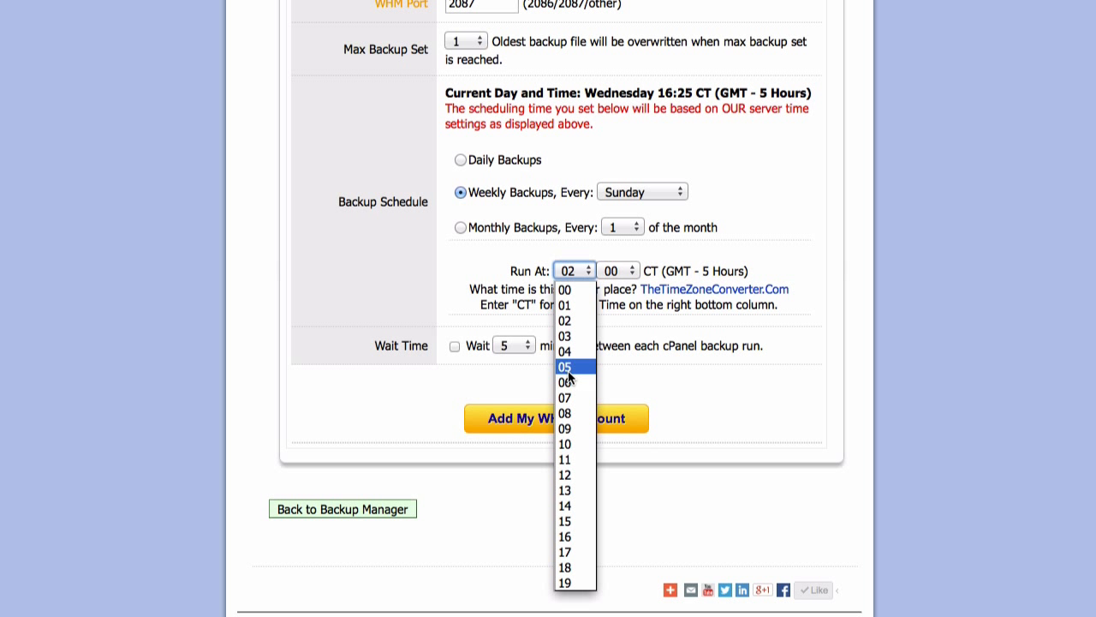
key("Escape")
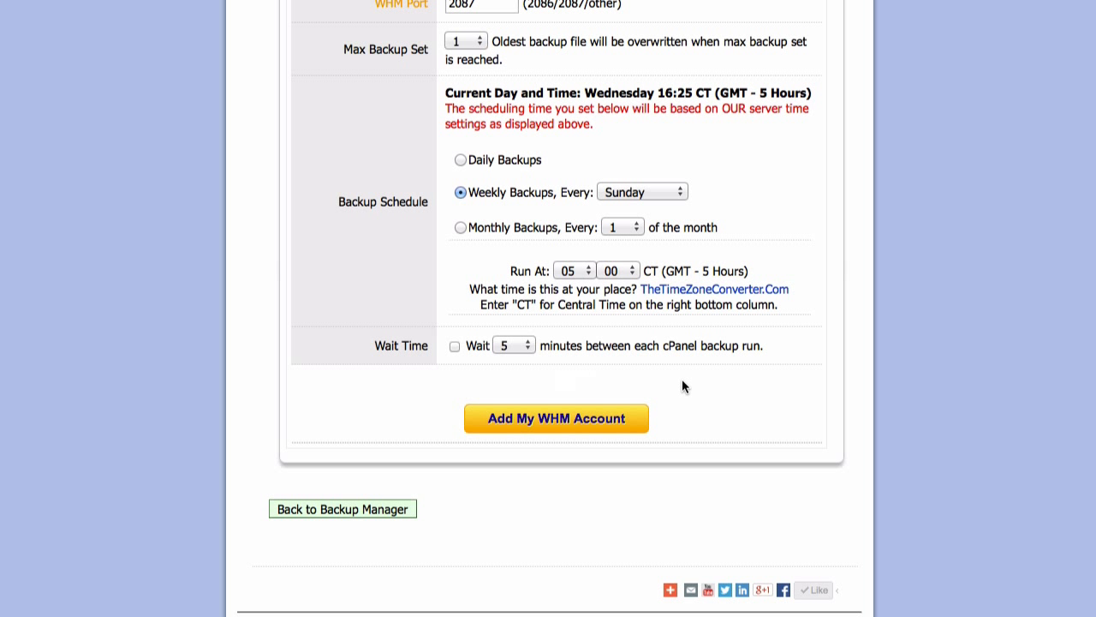
Submit the WHM login details to verify access and list the nine cPanel accounts.
scroll(682, 379, "down", 2)
scroll(683, 382, "down", 1)
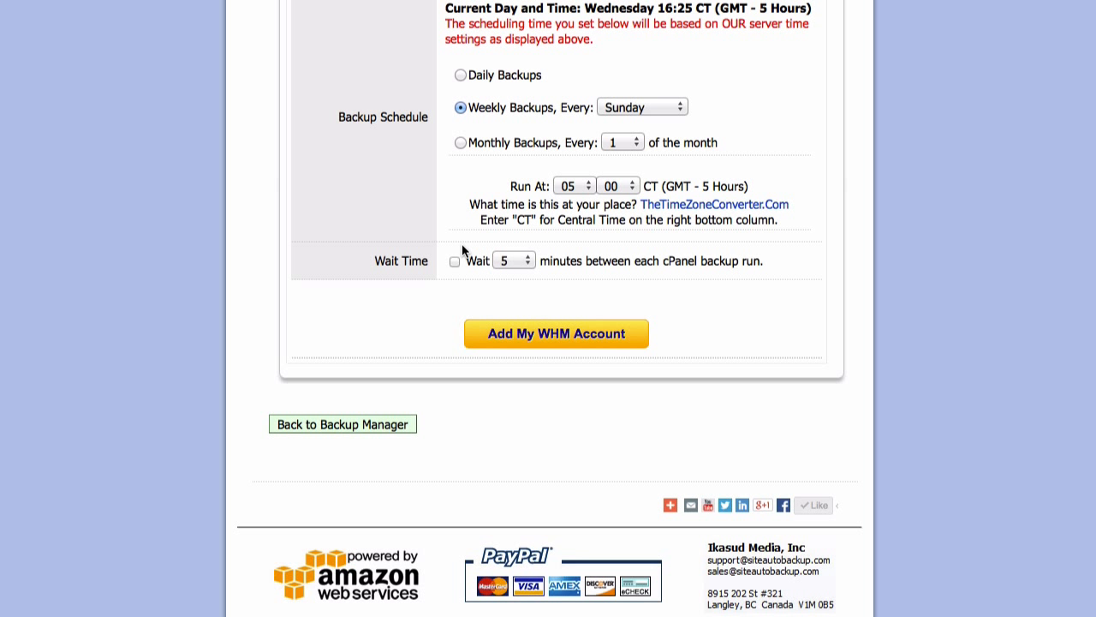
scroll(557, 325, "up", 5)
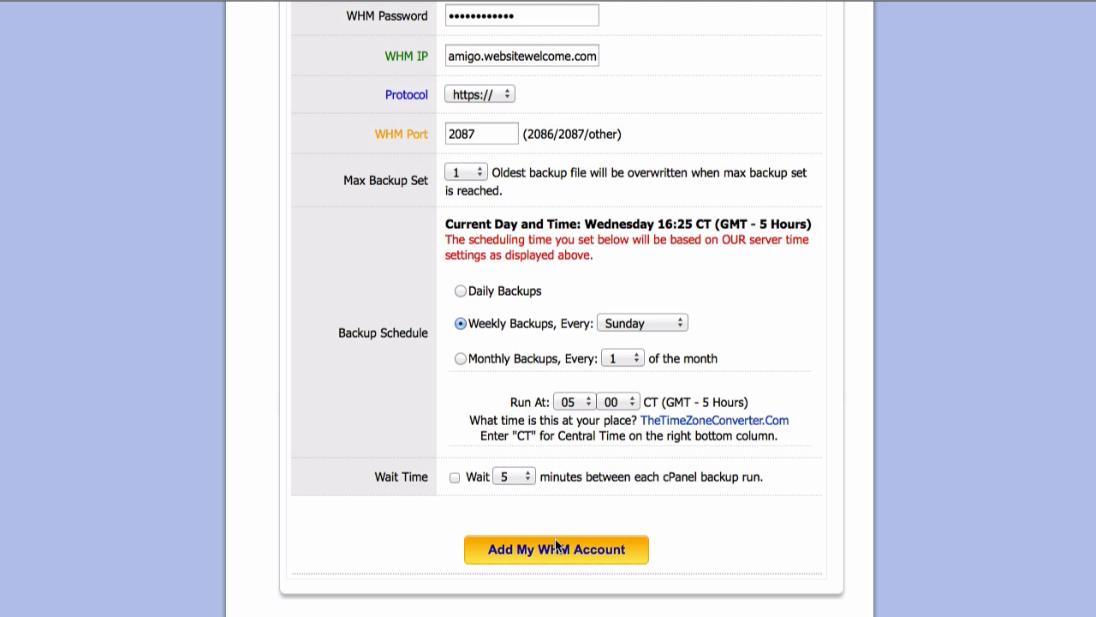
left_click(557, 548)
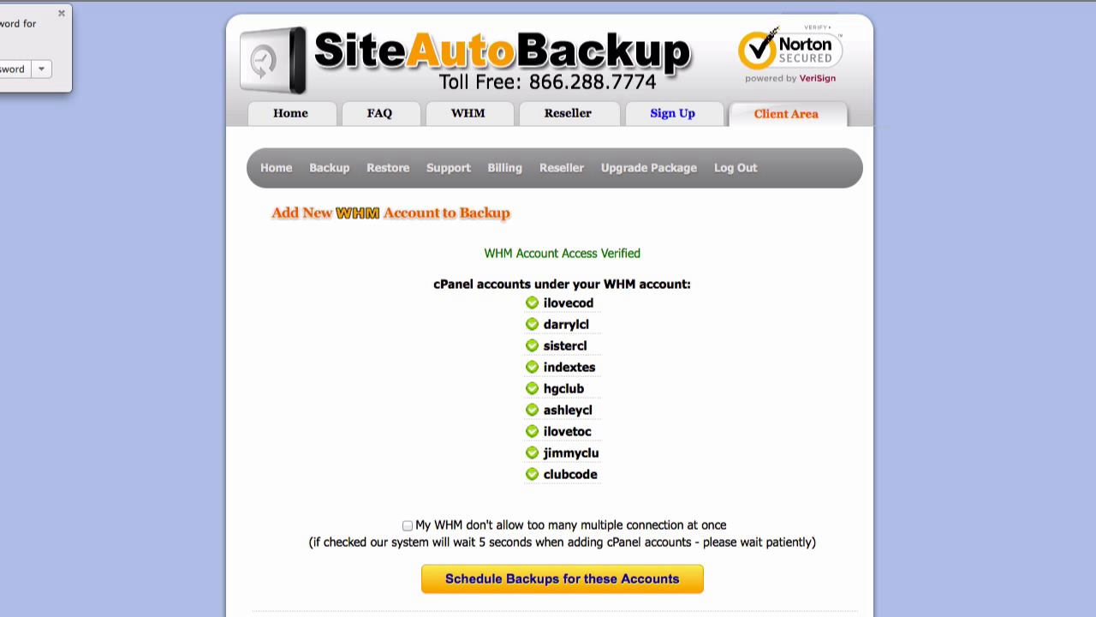
Dismiss the save-password prompt and return to the Backup Manager showing the Active reseller account.
left_click(62, 13)
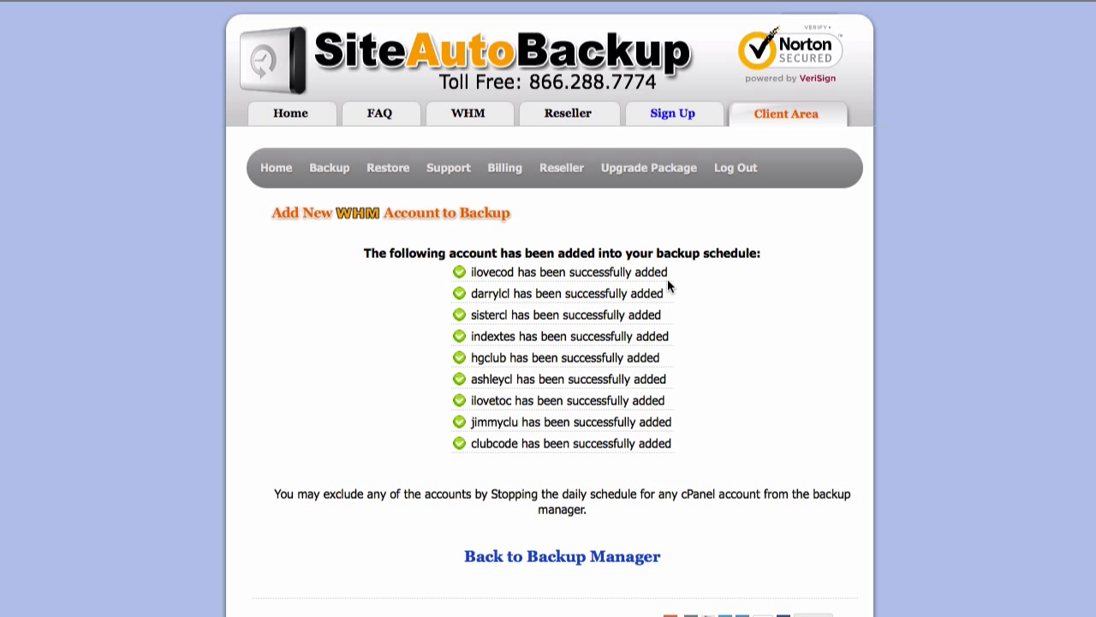
left_click(577, 556)
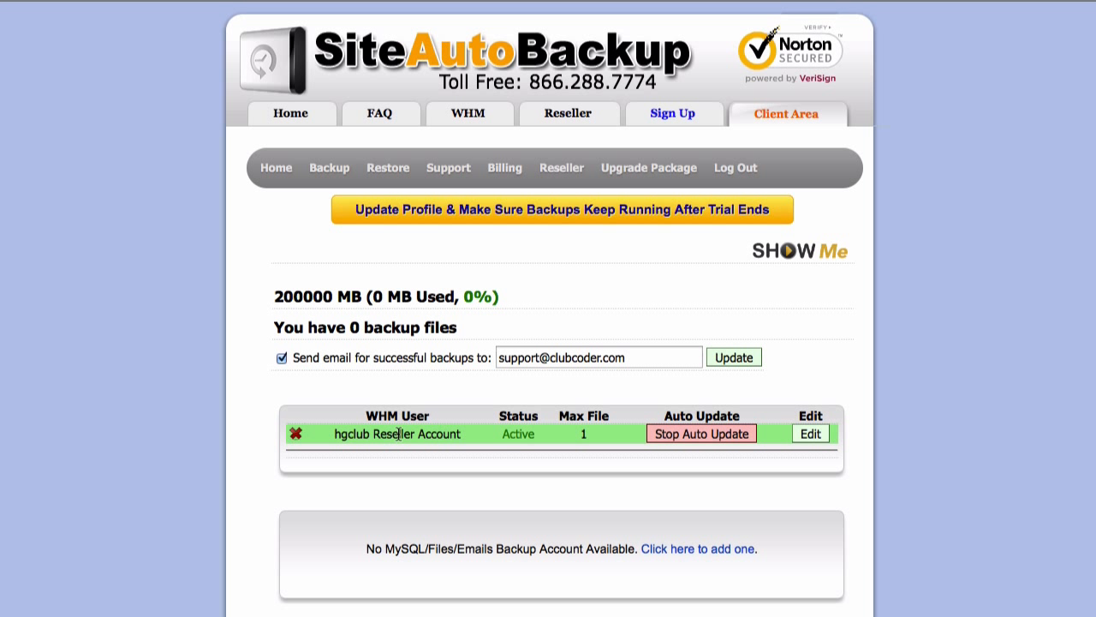
Select all accounts, choose Edit Settings, and set Max Backup Set to 1.
scroll(428, 437, "down", 5)
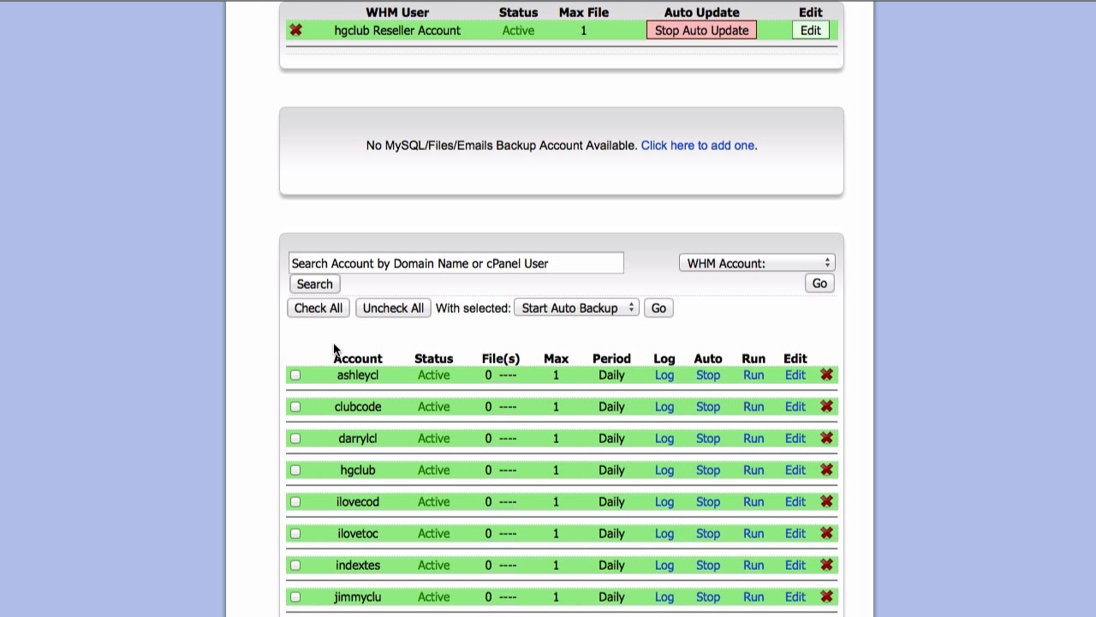
left_click(319, 306)
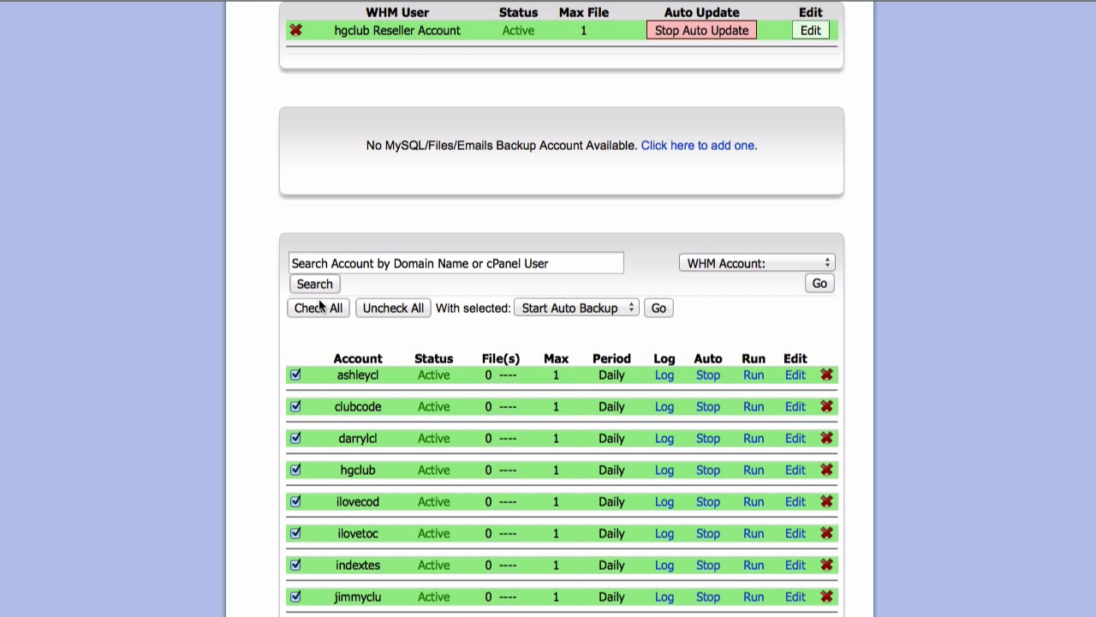
left_click(592, 307)
left_click(590, 356)
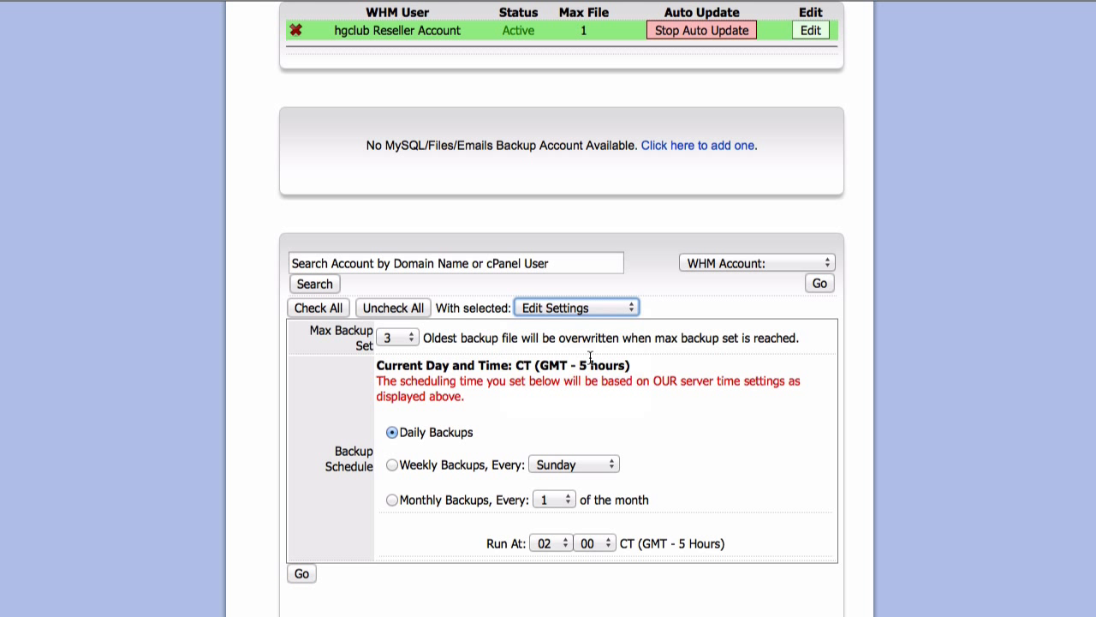
scroll(594, 408, "down", 3)
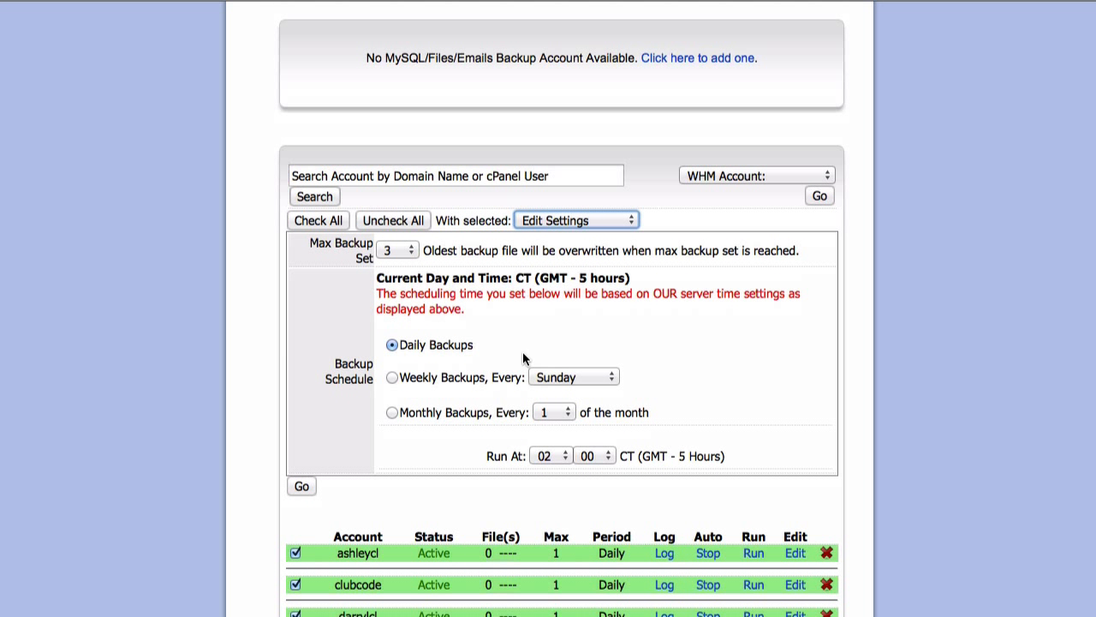
left_click(399, 250)
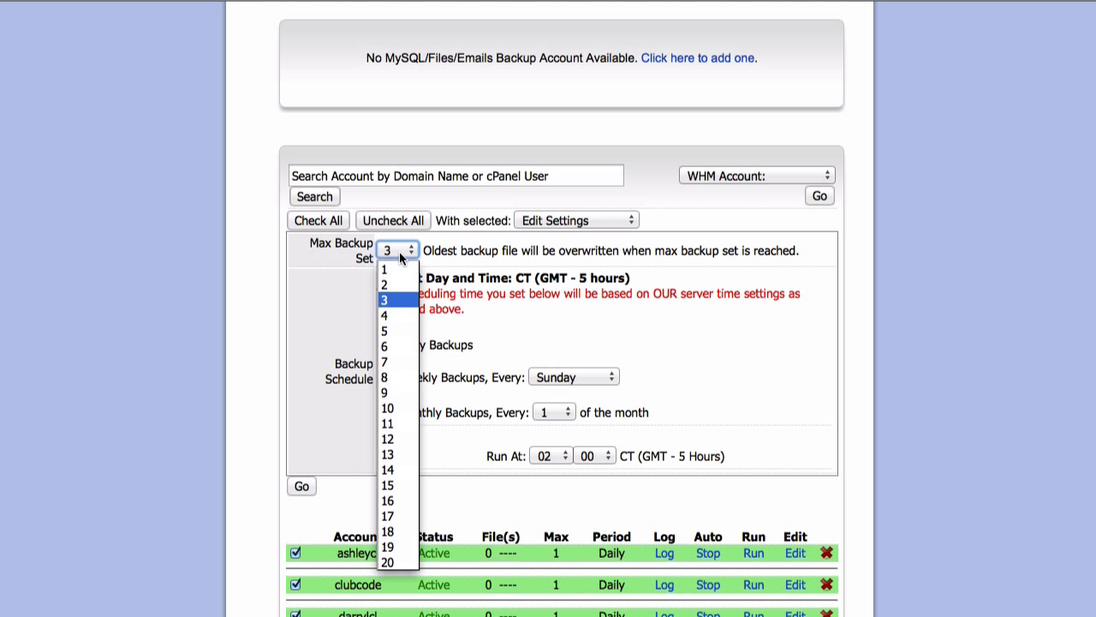
left_click(395, 272)
scroll(458, 329, "down", 2)
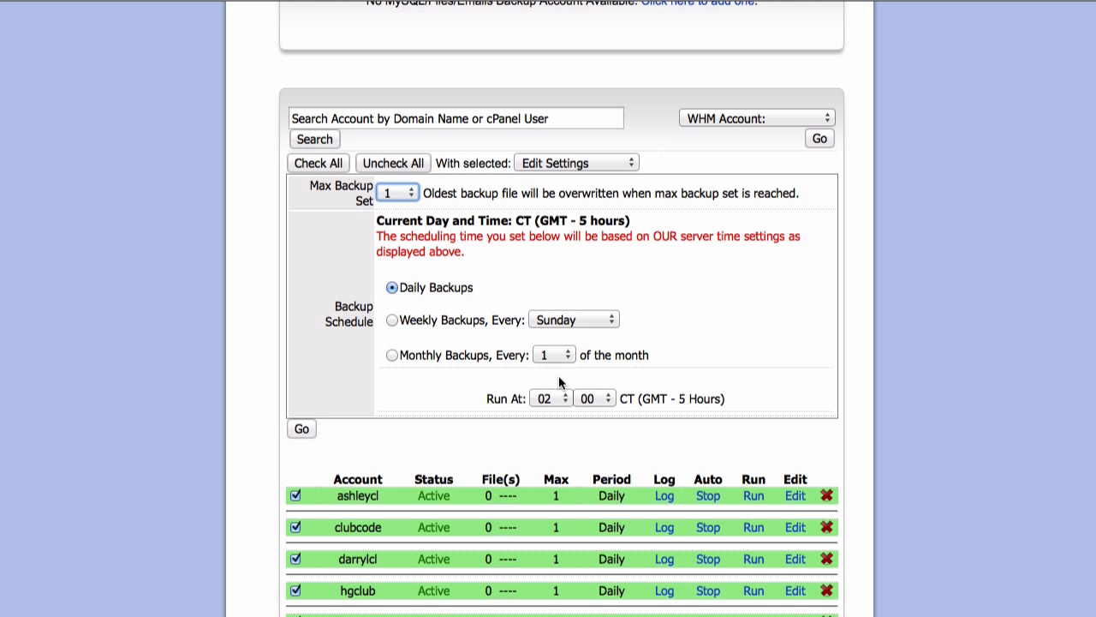
Set daily backups running at 16:31 and apply to all selected accounts.
left_click(532, 245)
left_click(554, 402)
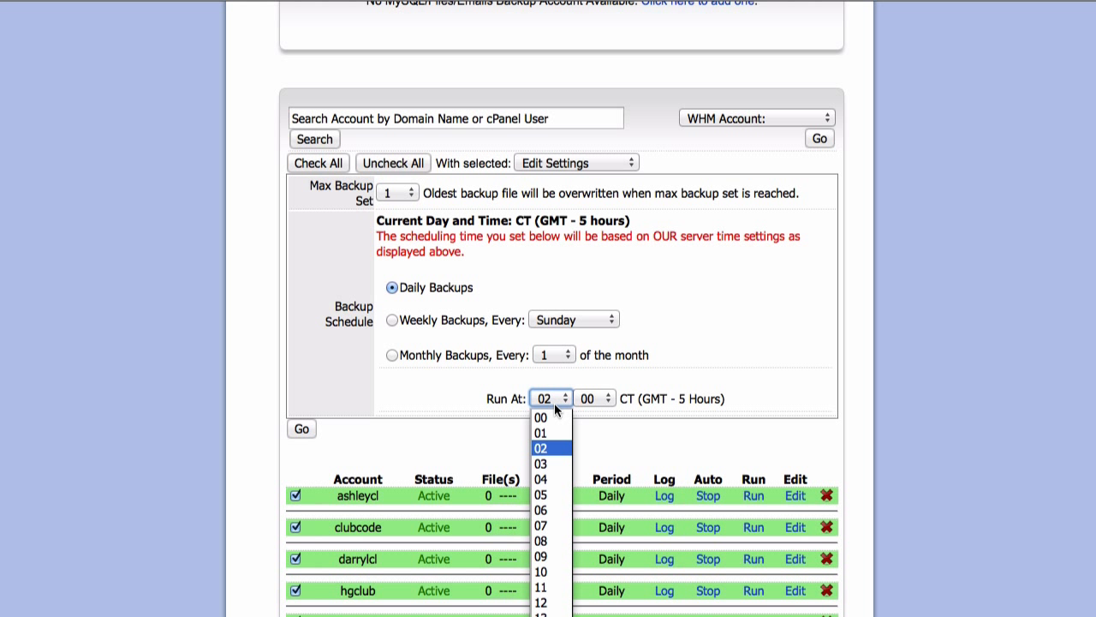
left_click(549, 603)
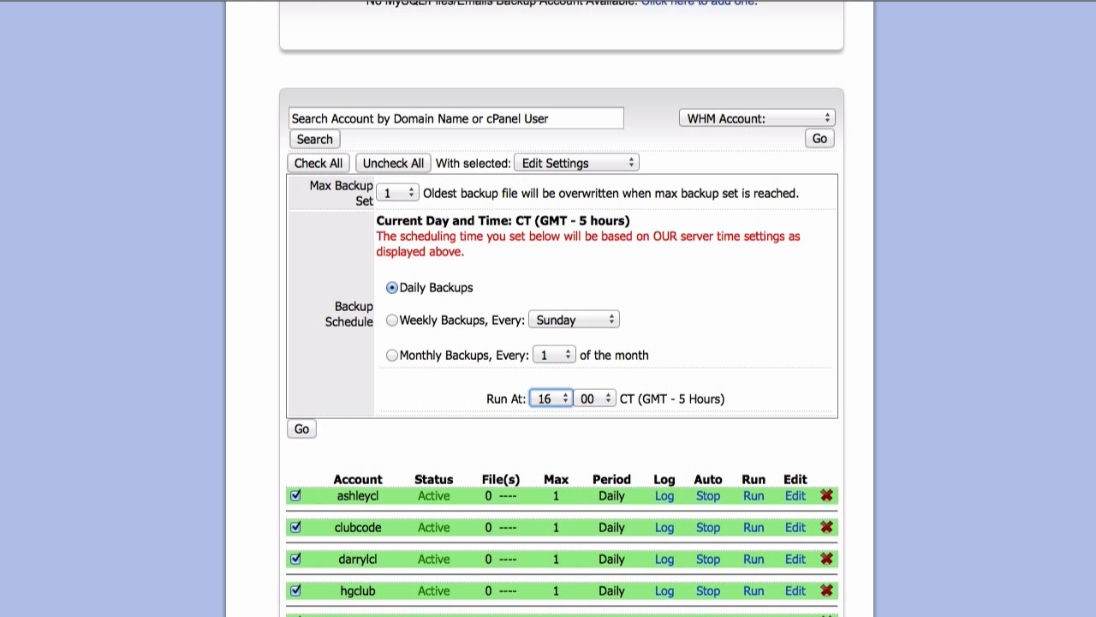
left_click(599, 396)
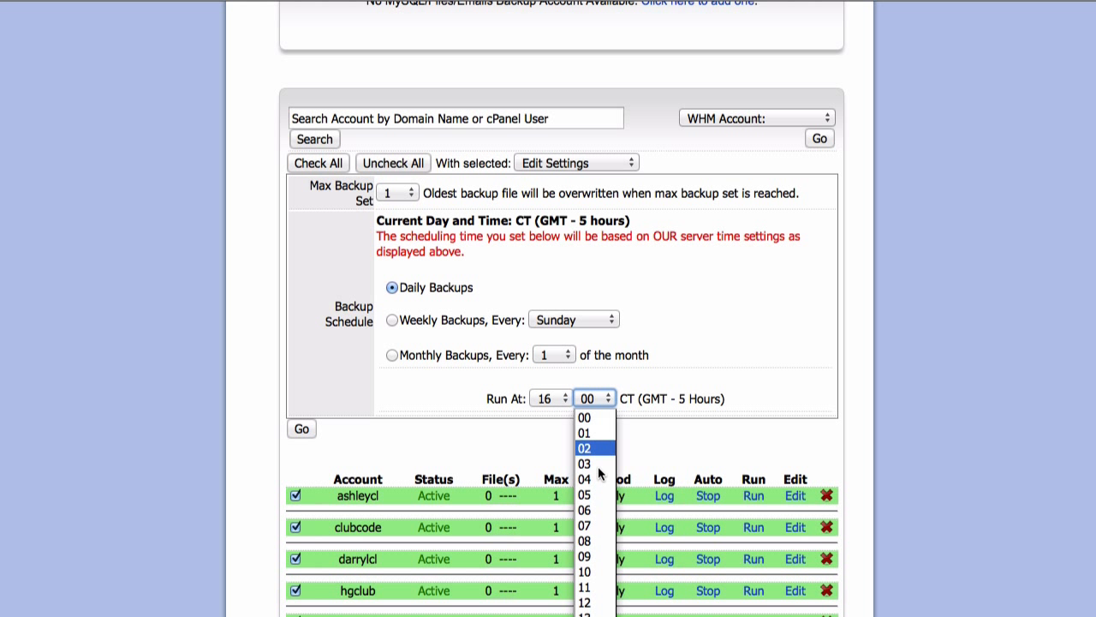
scroll(588, 591, "down", 5)
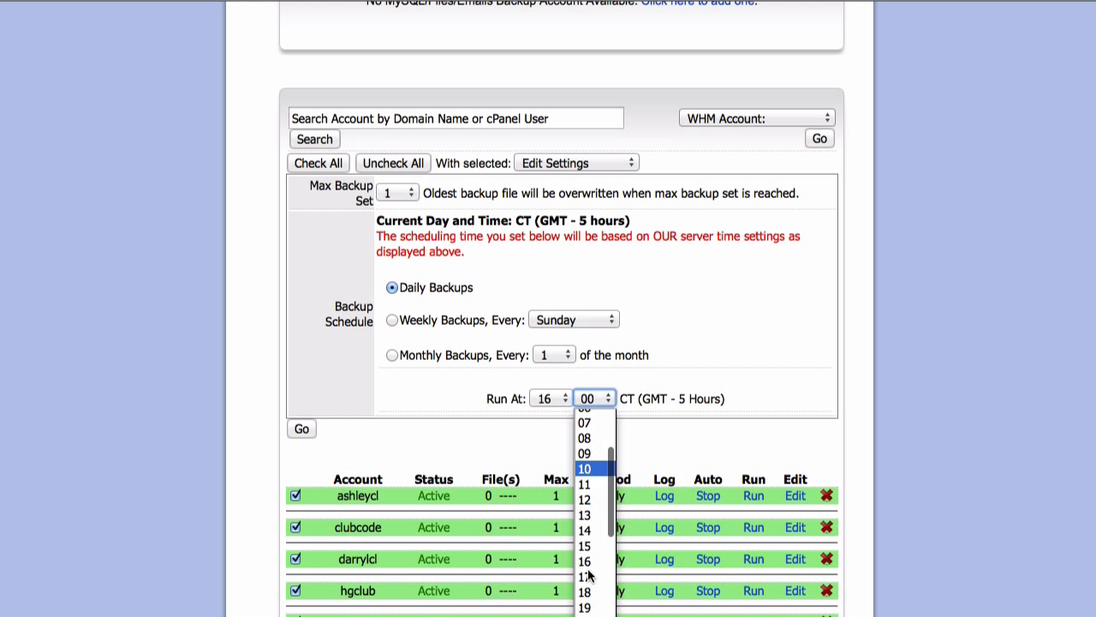
scroll(588, 610, "down", 1)
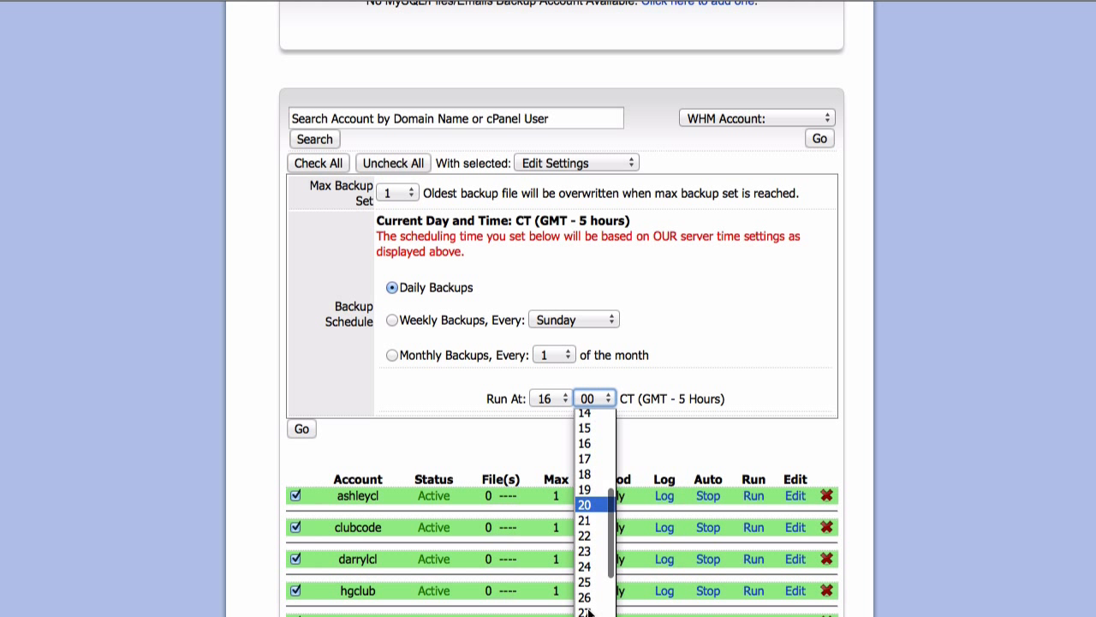
left_click(588, 615)
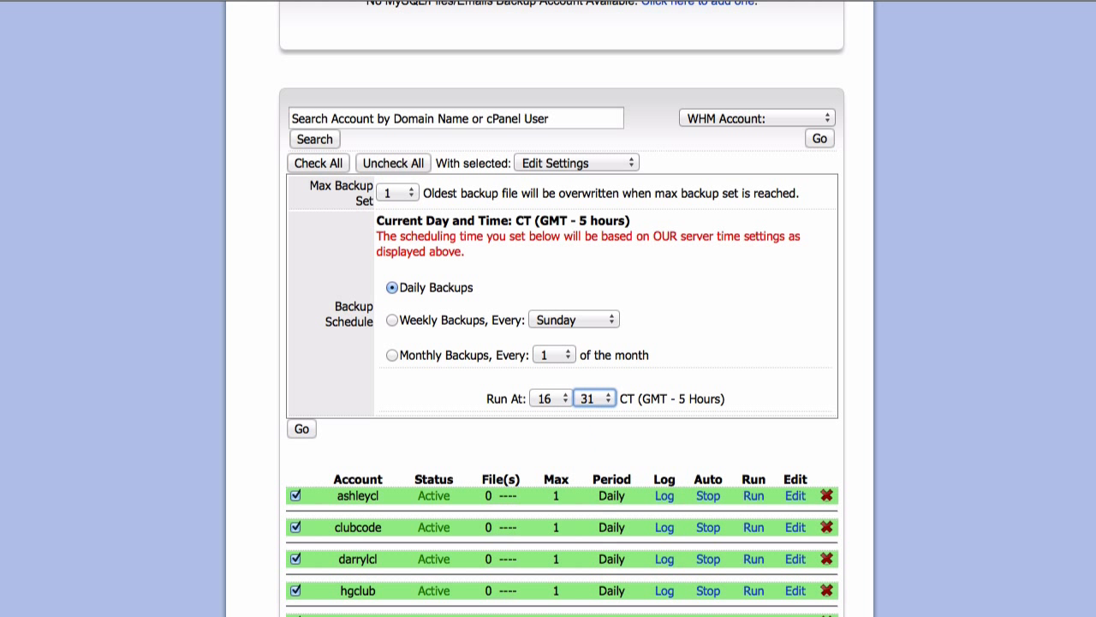
left_click(595, 449)
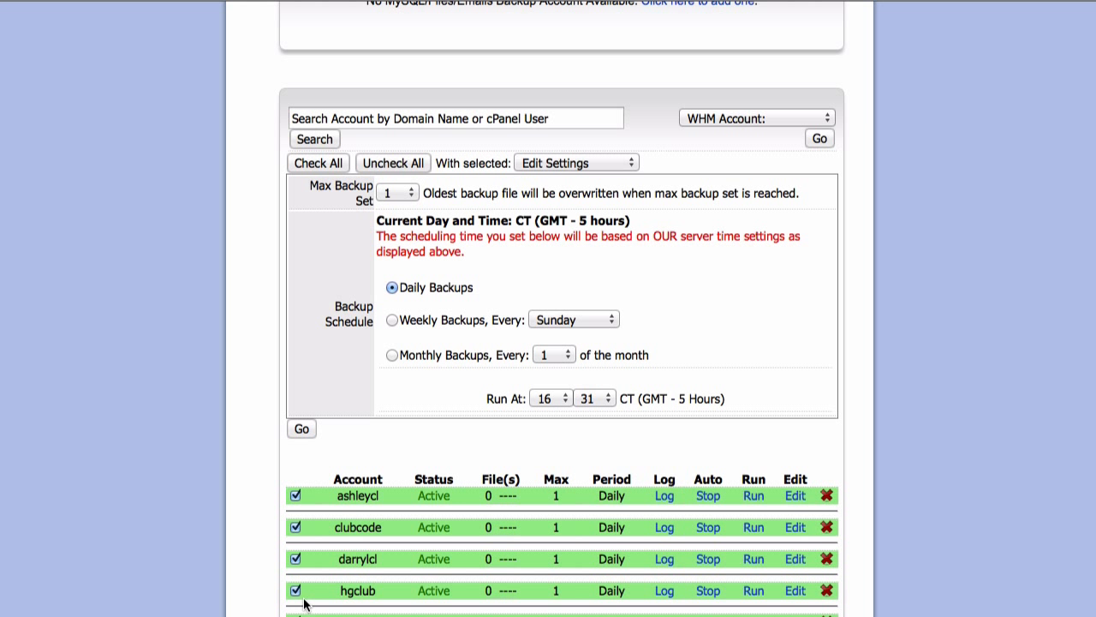
left_click(302, 430)
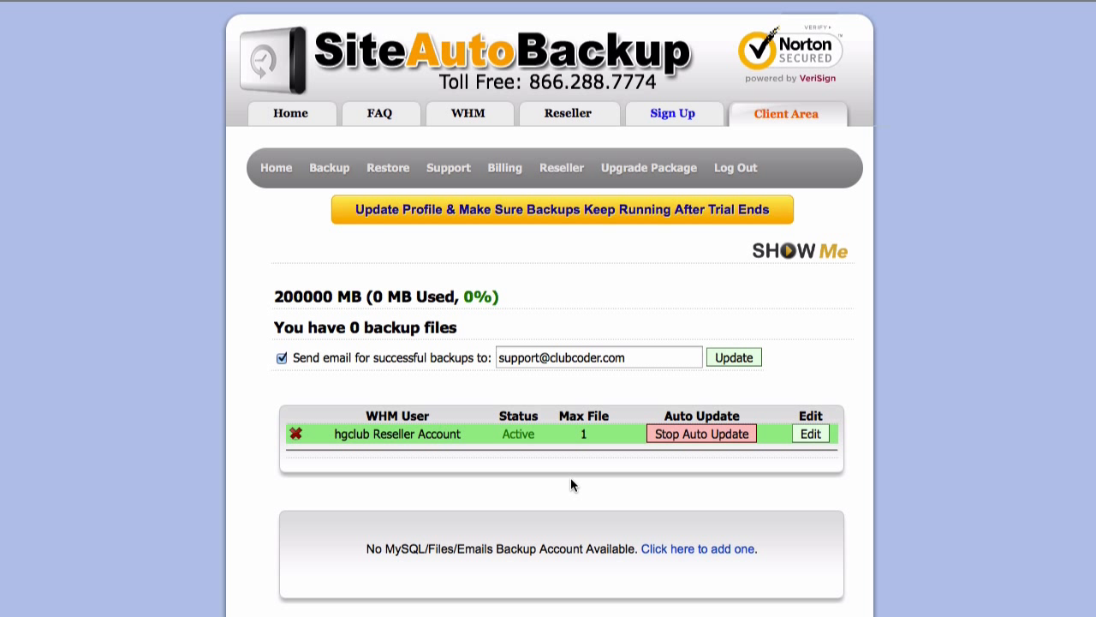
Scroll through the account's edit form confirming daily 16:31 CT backups and max backup set 1.
scroll(570, 477, "down", 5)
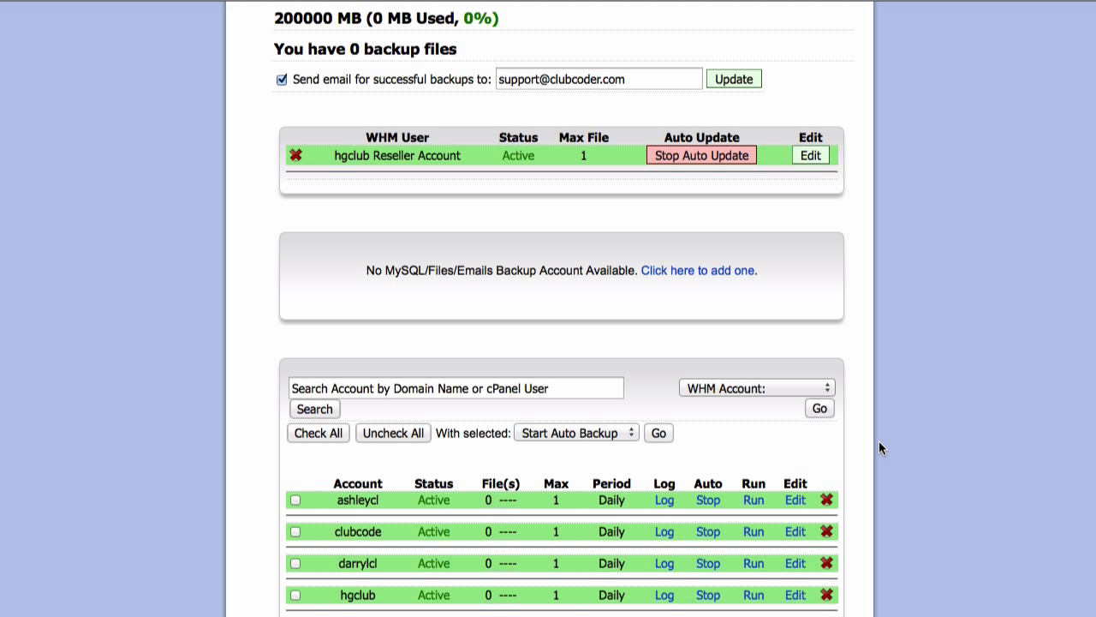
scroll(865, 454, "down", 3)
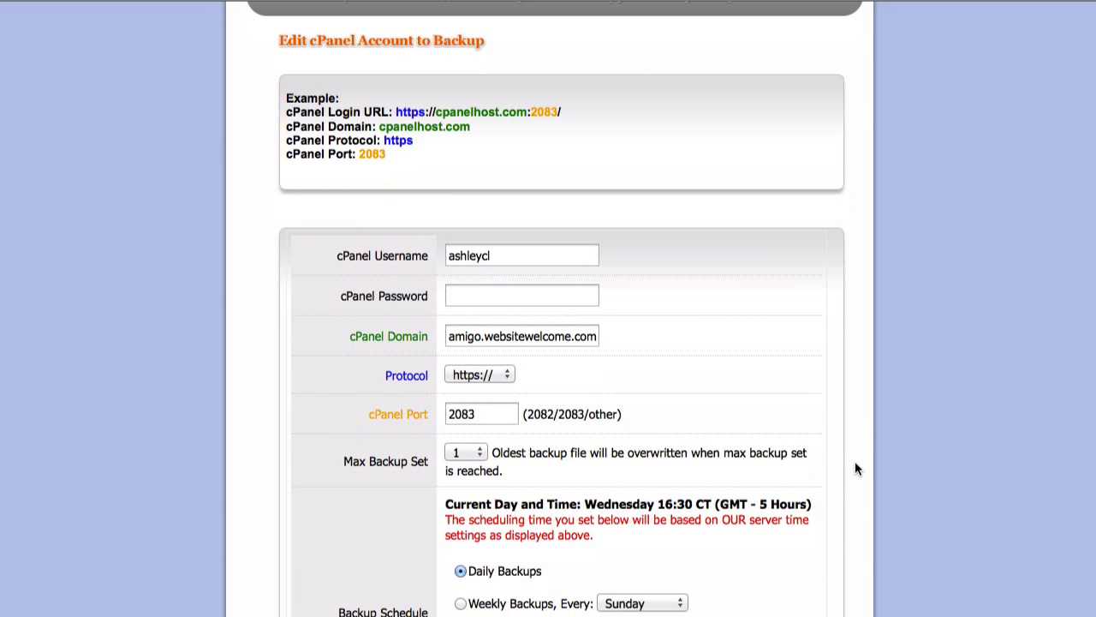
scroll(854, 461, "down", 5)
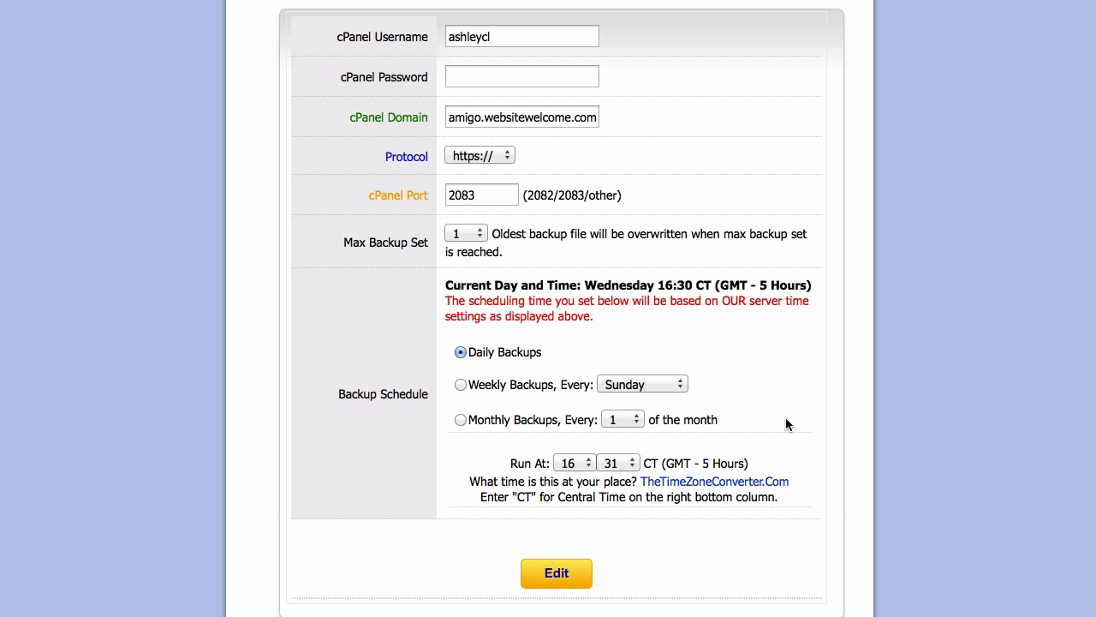
scroll(786, 417, "up", 4)
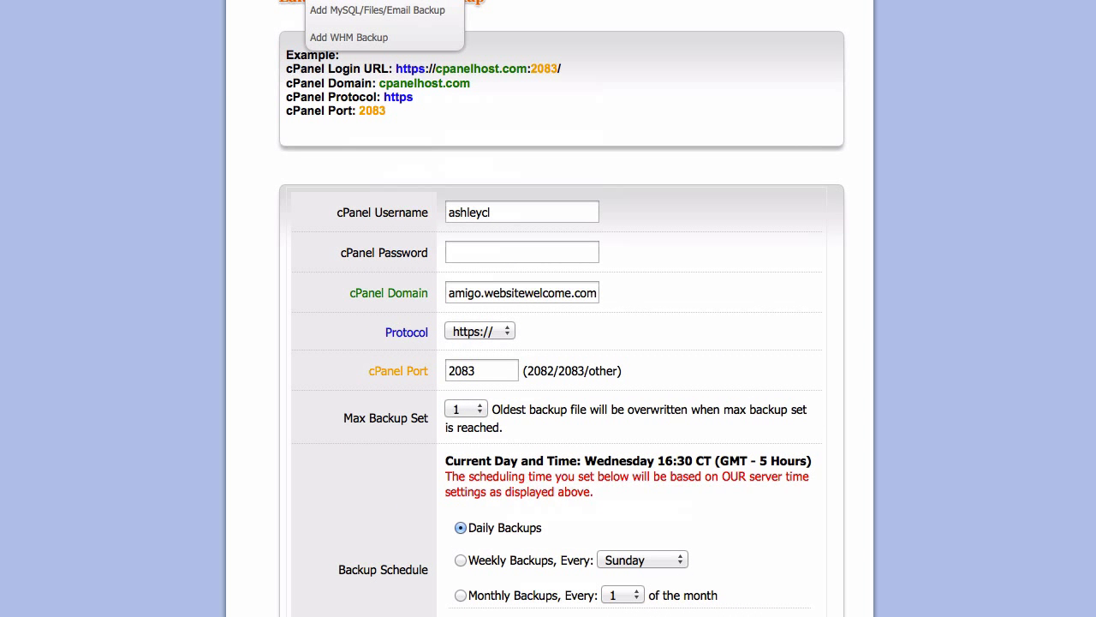
scroll(322, 197, "up", 5)
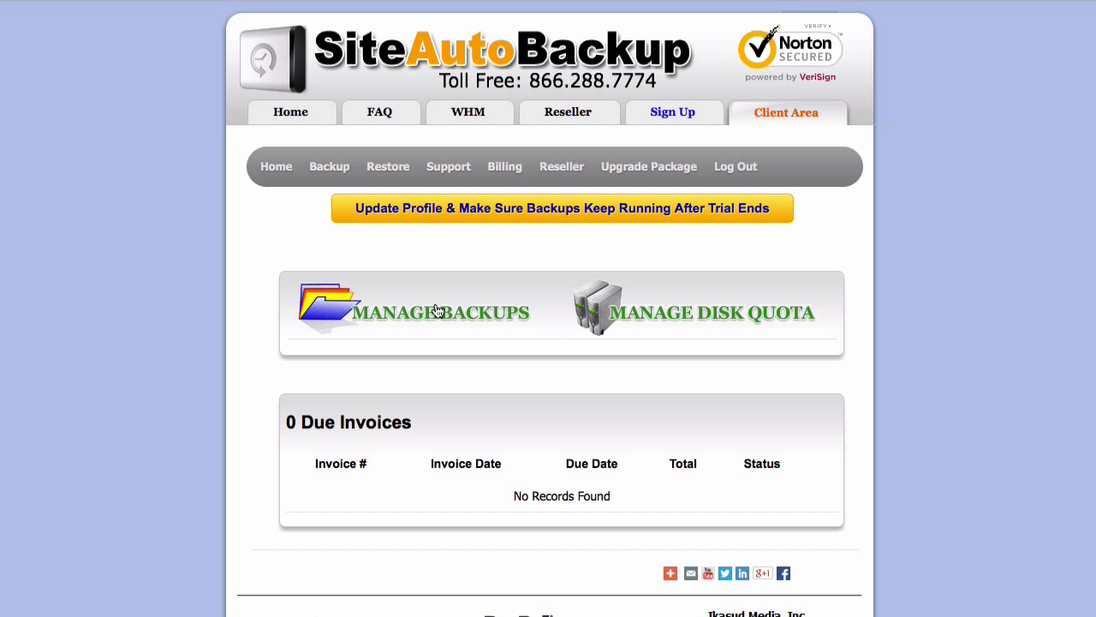
Return to Backup Manager home and review 200000 MB storage, 0 MB used, and the account list.
left_click(435, 309)
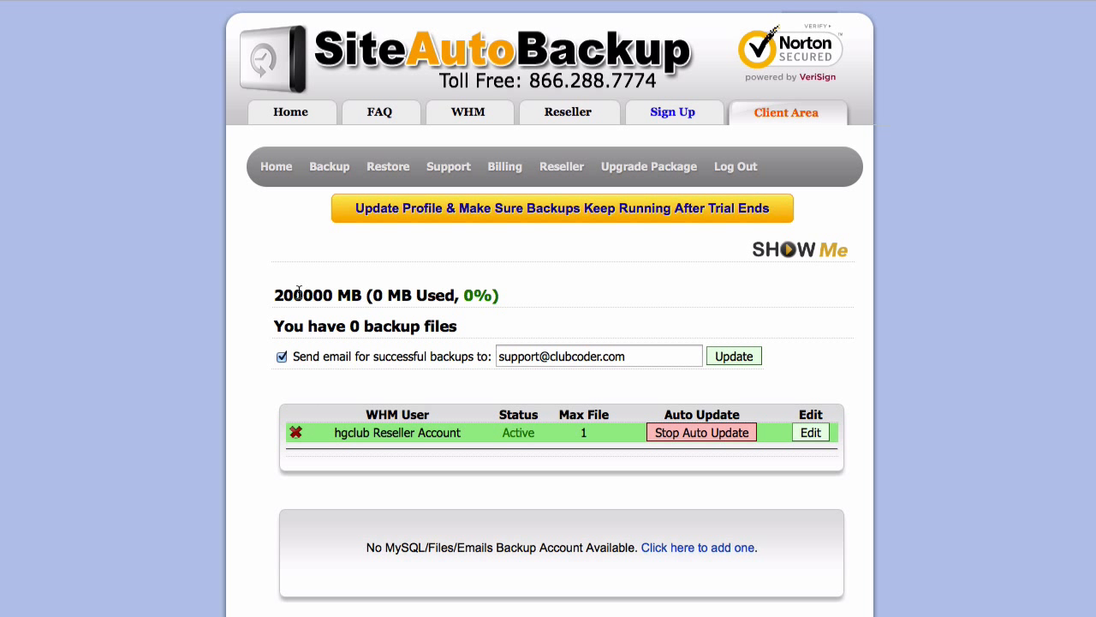
triple_click(299, 291)
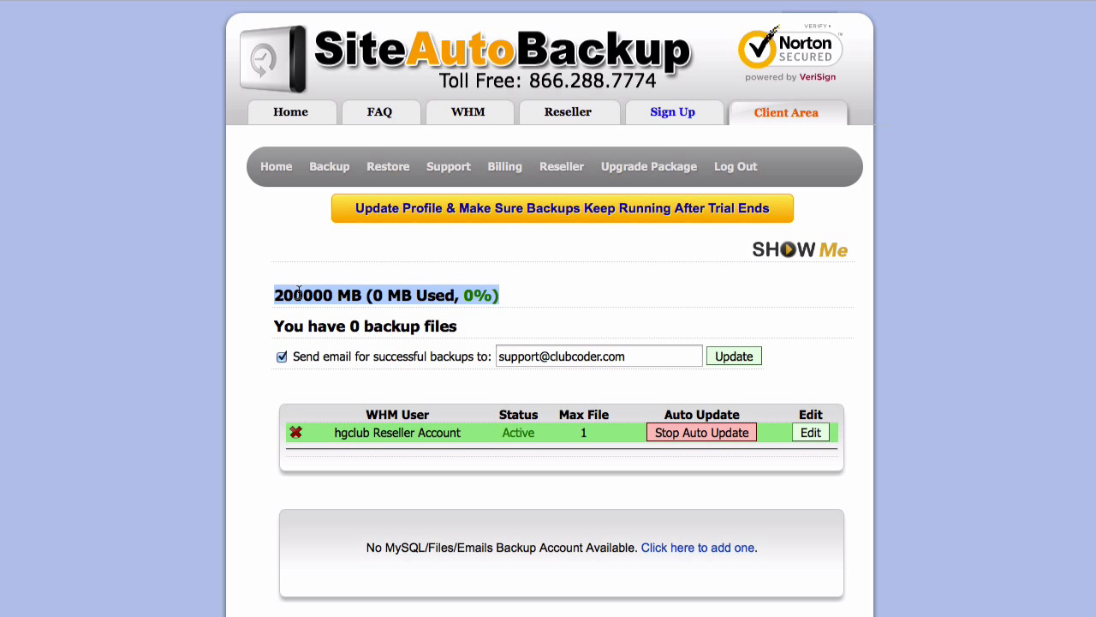
left_click(299, 291)
scroll(453, 326, "down", 2)
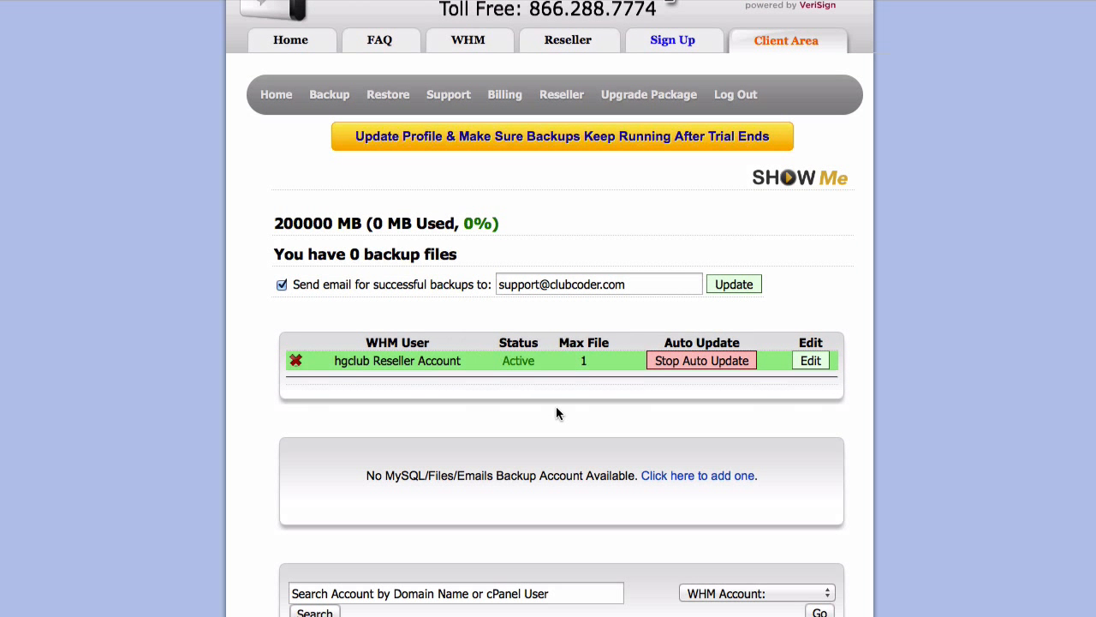
scroll(557, 414, "down", 5)
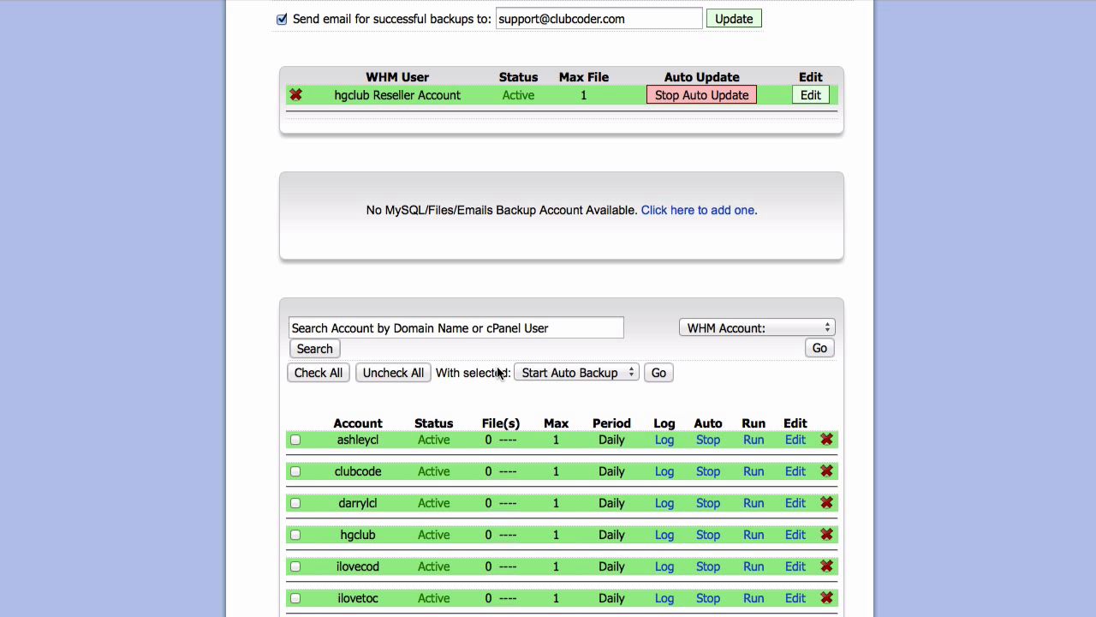
scroll(550, 223, "up", 4)
scroll(550, 221, "up", 3)
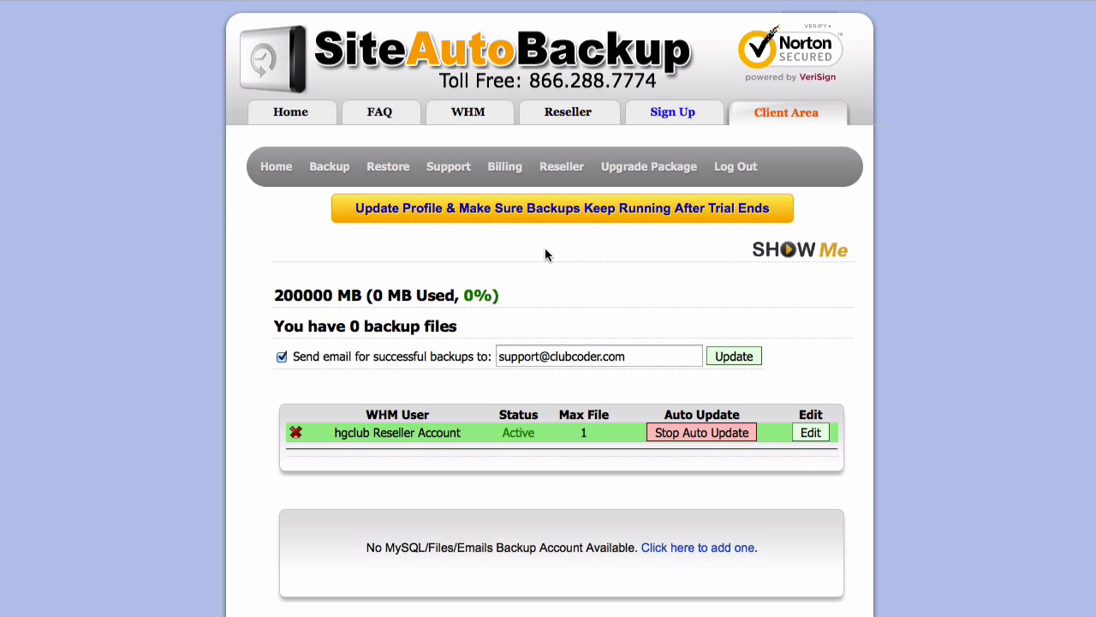
mouse_move(385, 164)
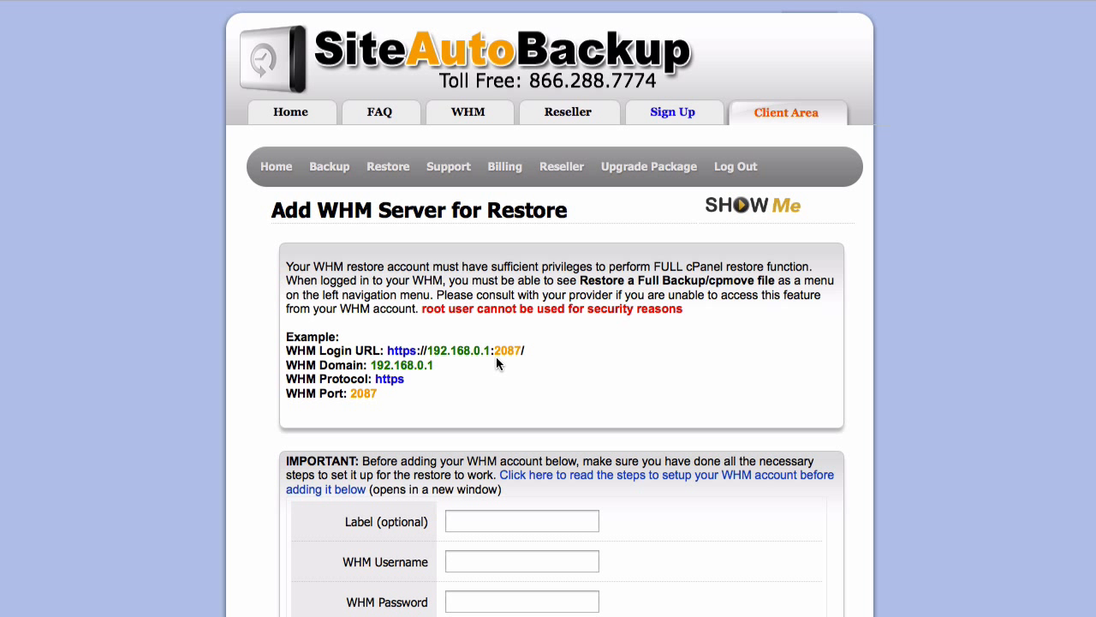
Scroll through the One Click WHM Restore wiki page and read its setup steps.
scroll(591, 345, "down", 2)
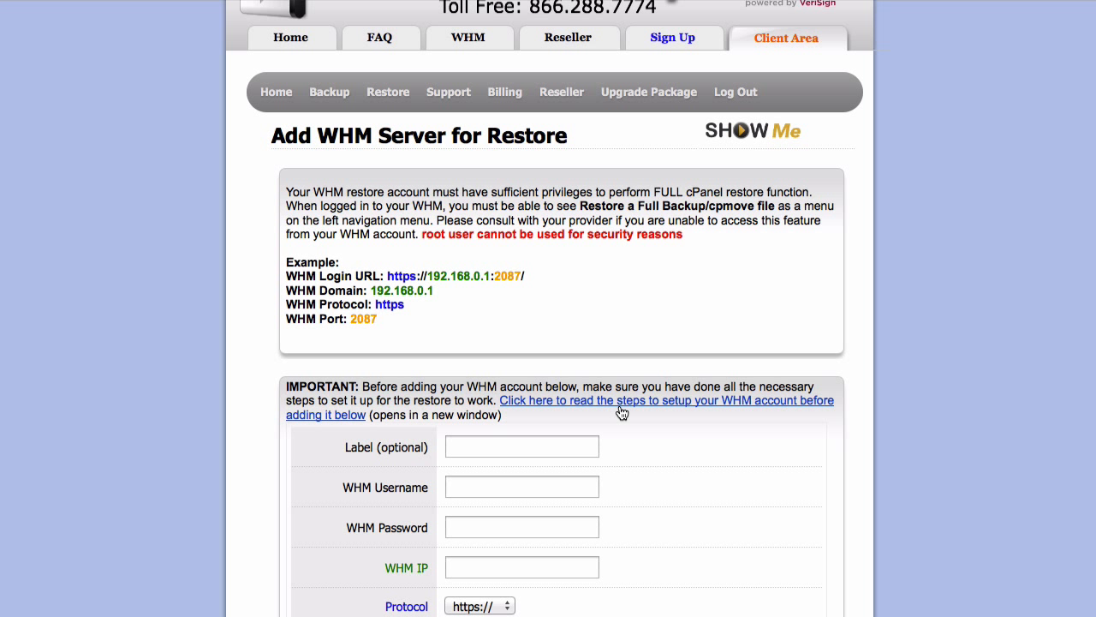
left_click(620, 409)
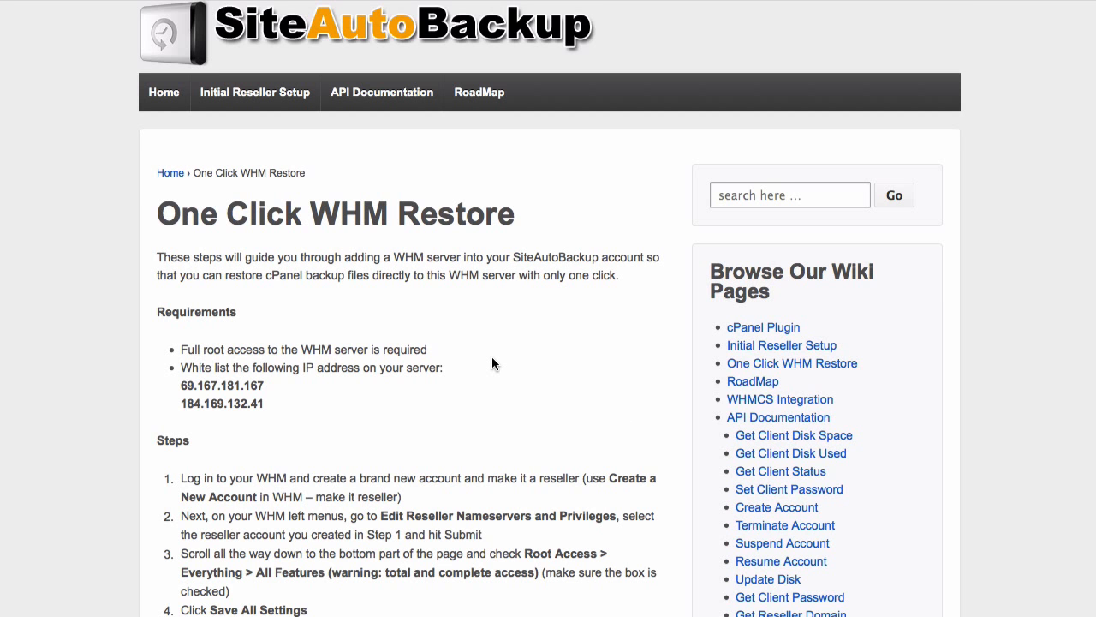
scroll(491, 358, "down", 2)
scroll(322, 318, "down", 4)
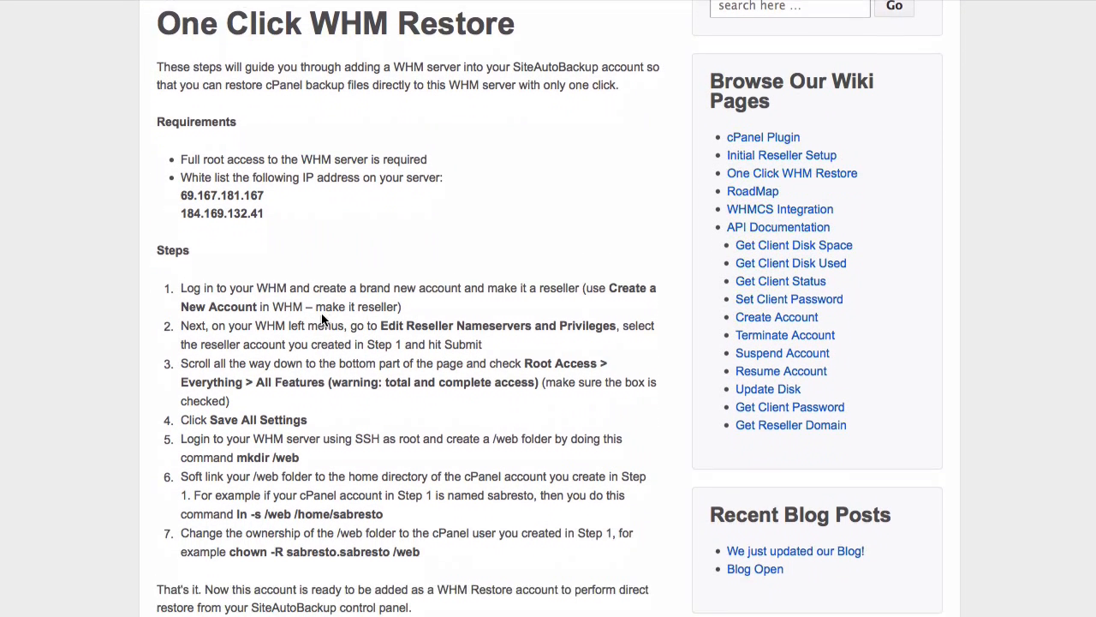
scroll(322, 319, "down", 2)
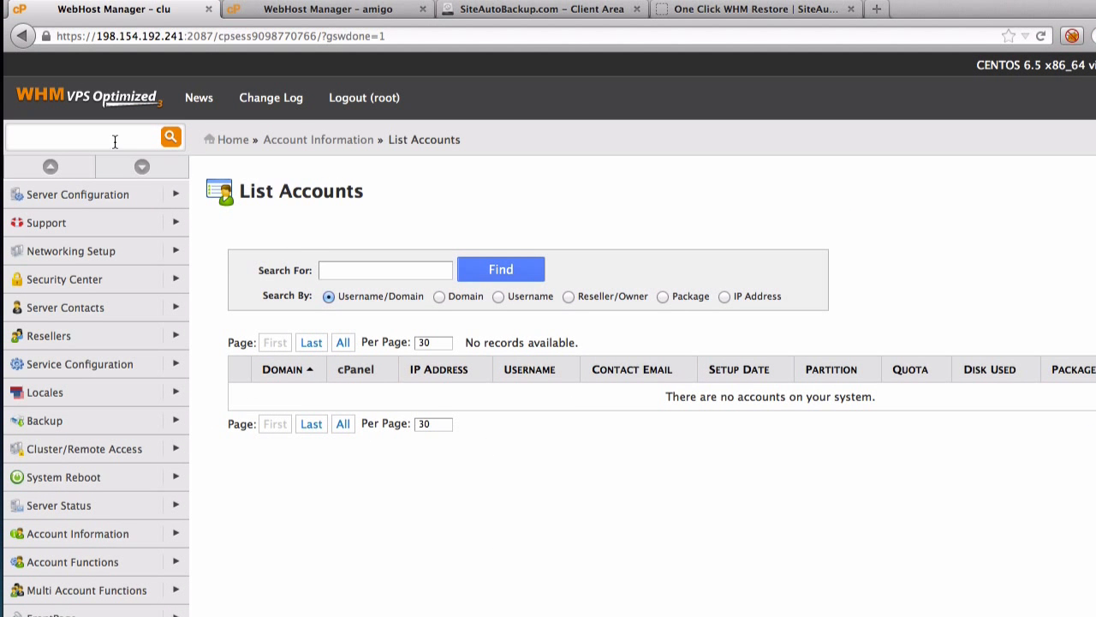
Search the WHM sidebar for 'create' and open Create a New Account.
left_click(769, 12)
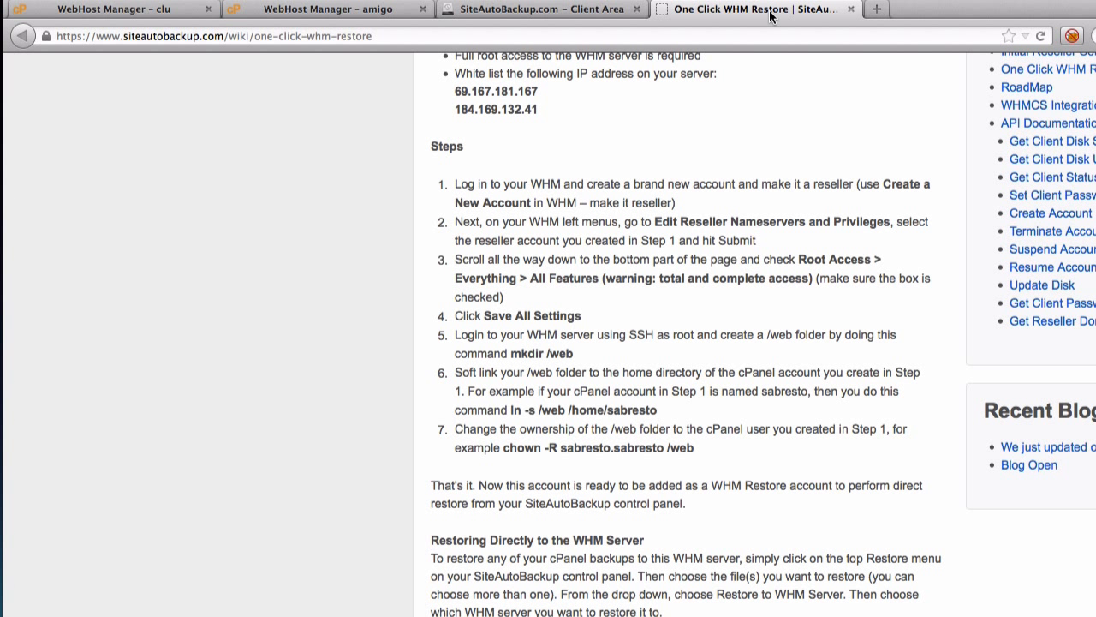
left_click(144, 11)
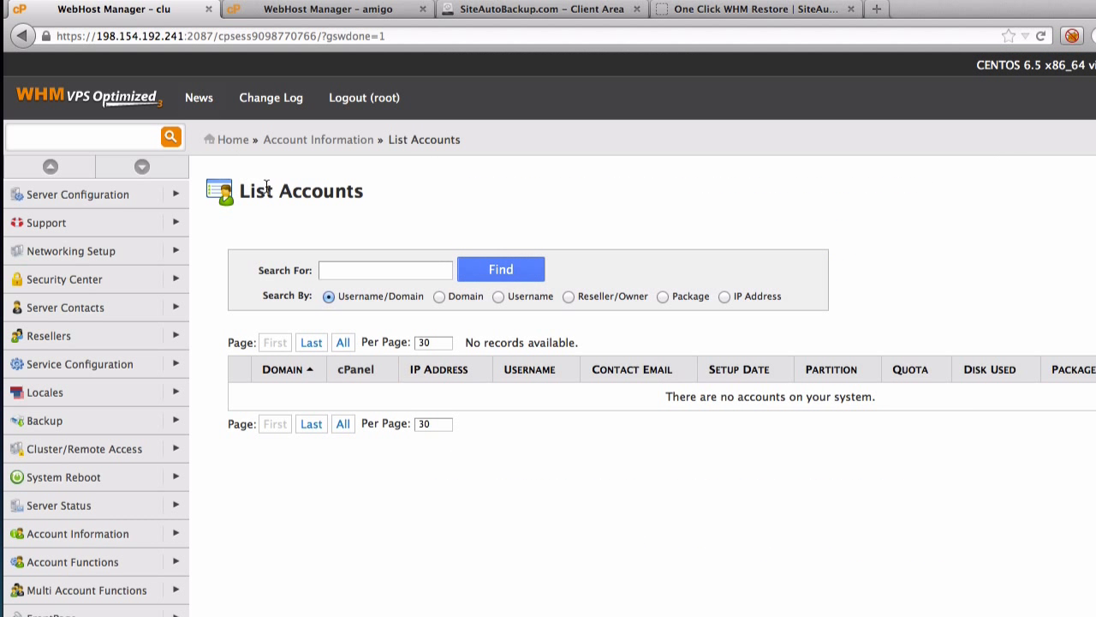
left_click(106, 129)
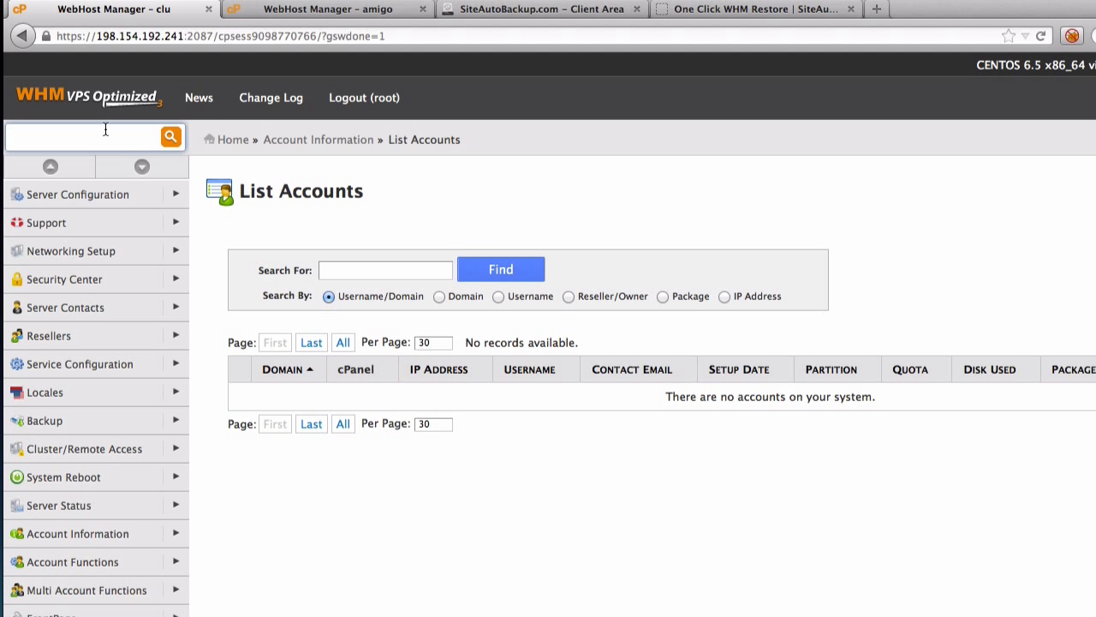
type("create")
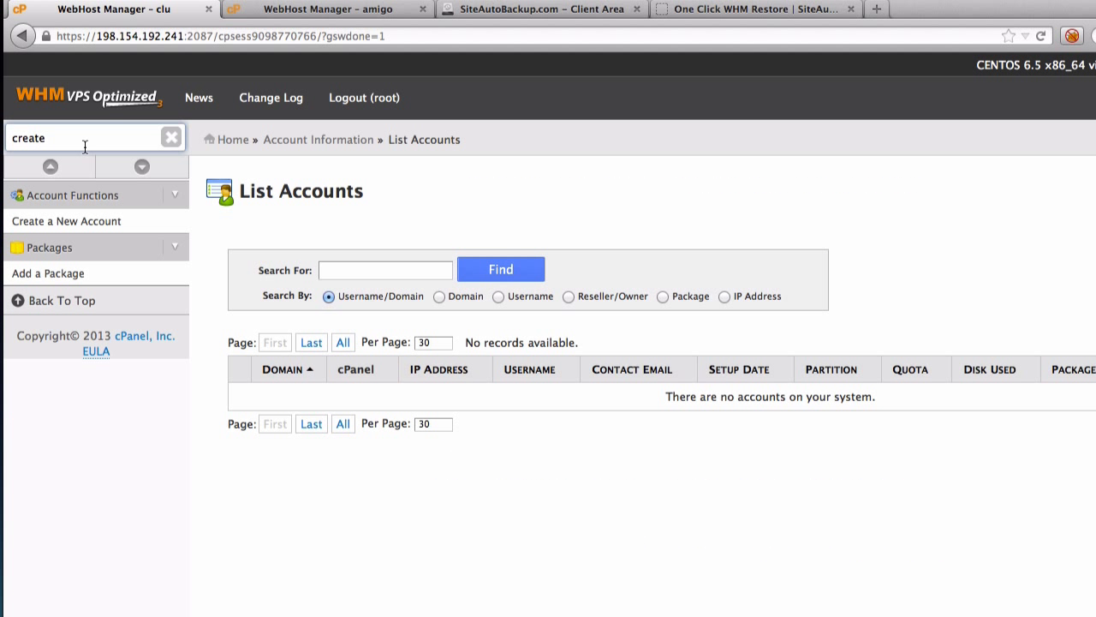
left_click(53, 225)
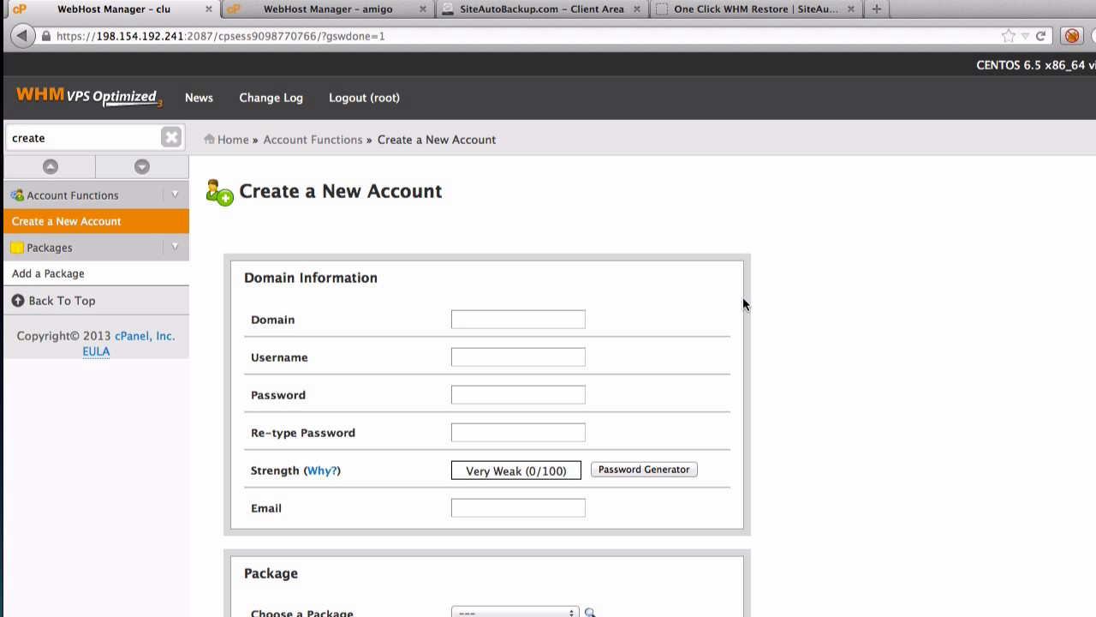
Enter domain restore.clubcoder.com, leaving the auto-filled username restorec.
scroll(742, 304, "down", 1)
left_click(532, 276)
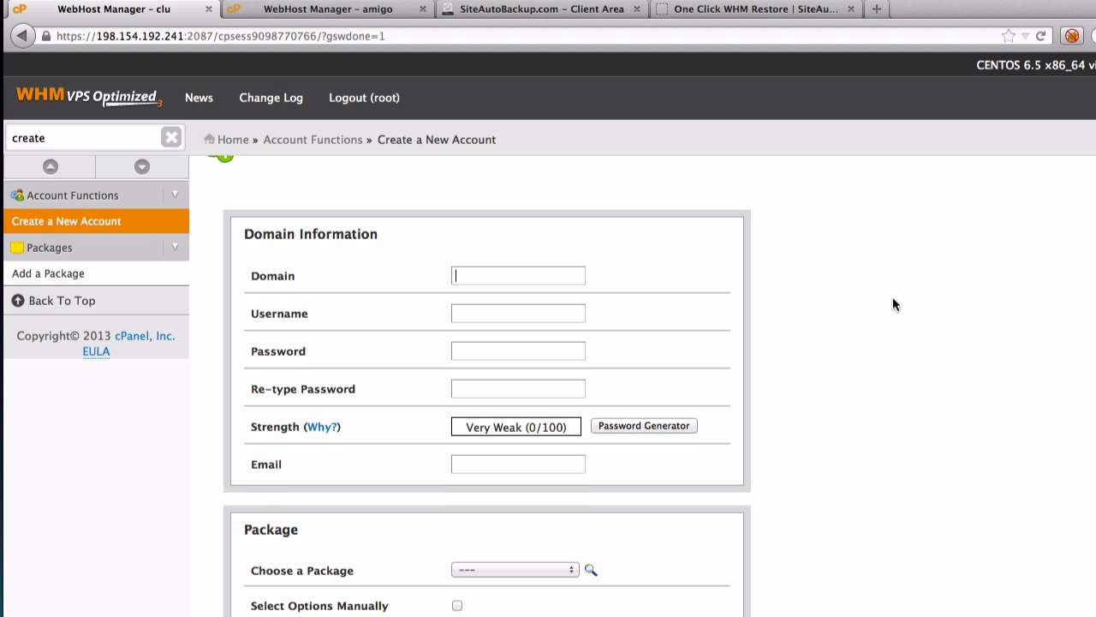
type("restore.")
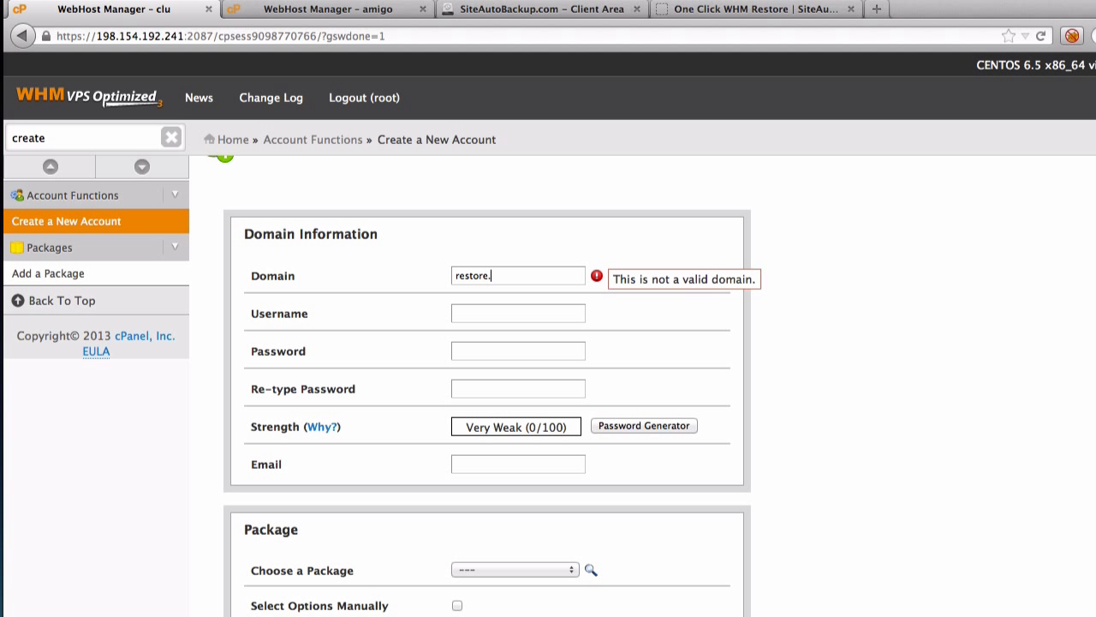
type("clubco")
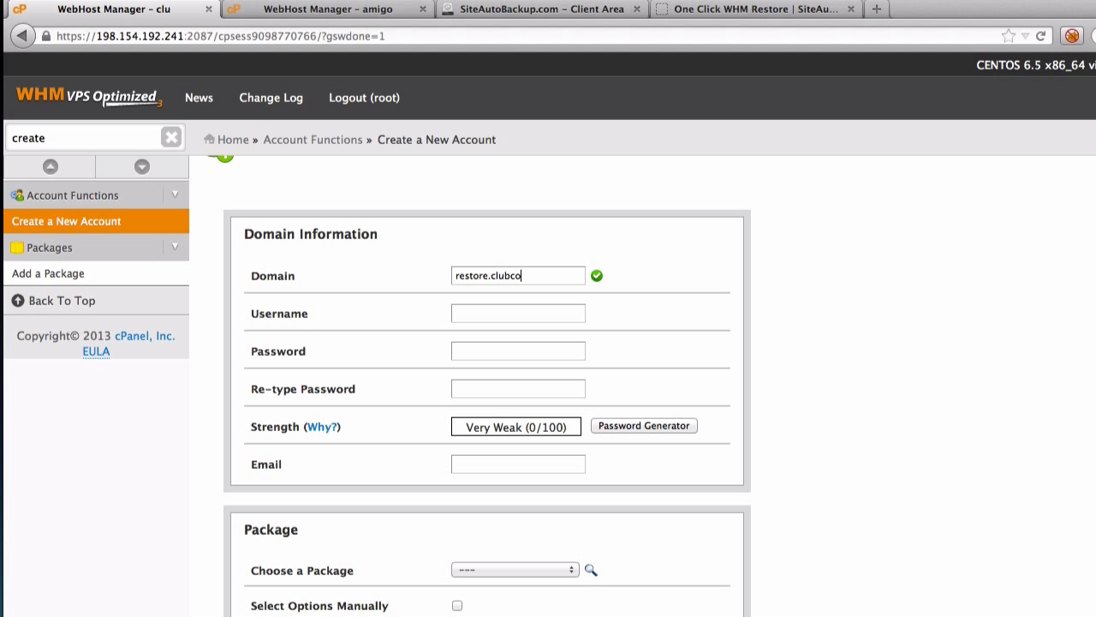
type("der.com")
key("Tab")
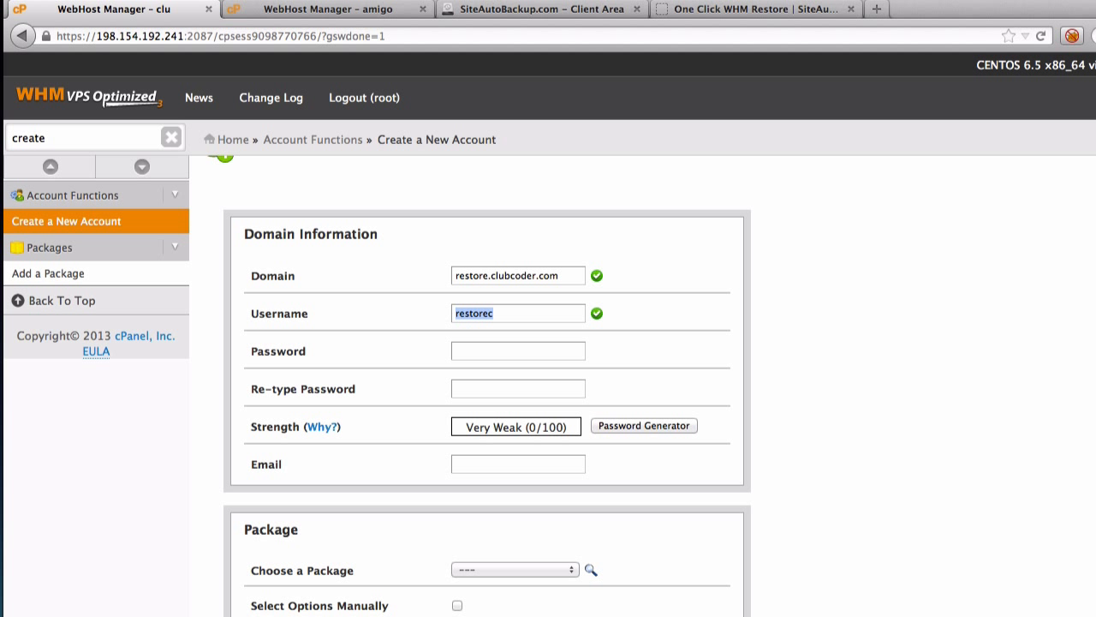
key("Tab")
Generate a strong password for the account and save a copy in a note.
left_click(661, 427)
left_click(827, 451)
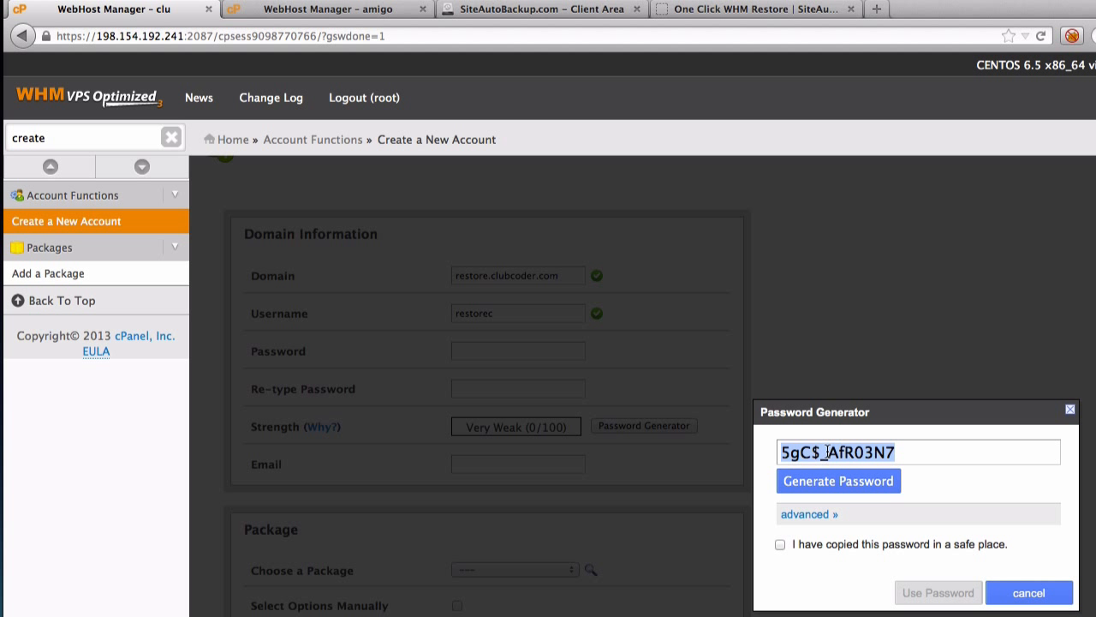
left_click(781, 545)
left_click(971, 593)
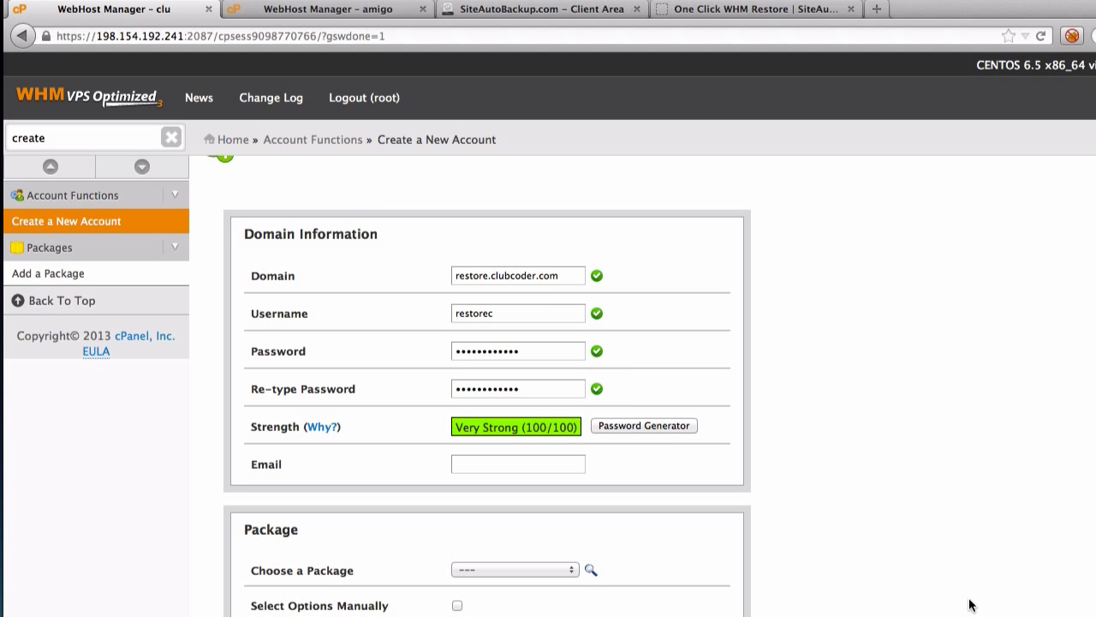
key("super+v")
left_click(950, 496)
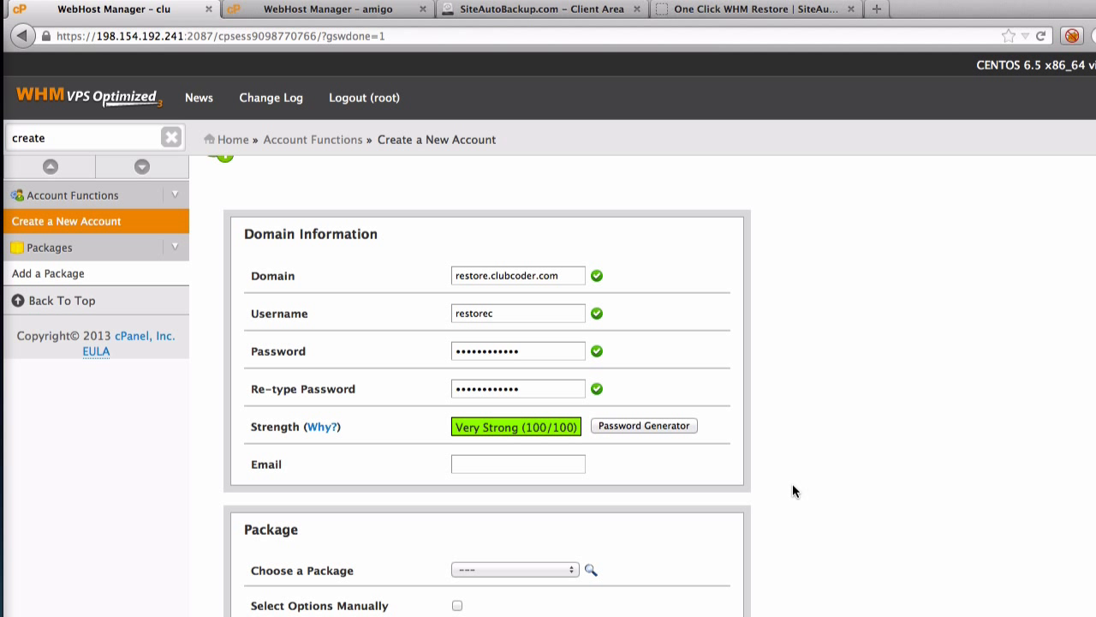
Fill in the contact email and keep the default hosting package.
left_click(547, 463)
type("je")
left_click(563, 486)
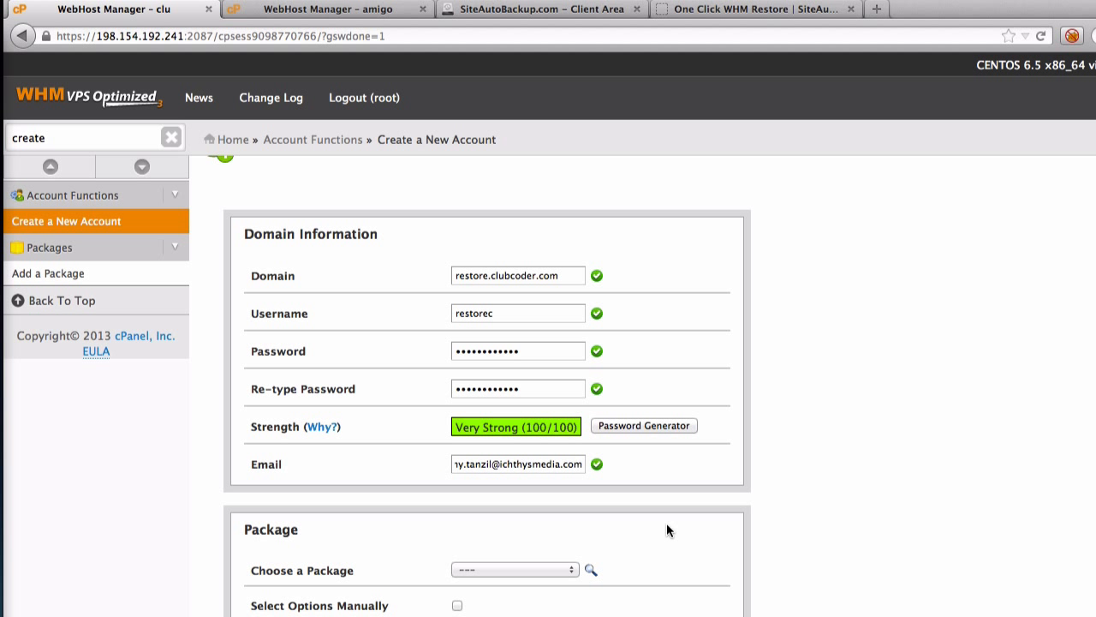
scroll(666, 523, "down", 5)
left_click(505, 295)
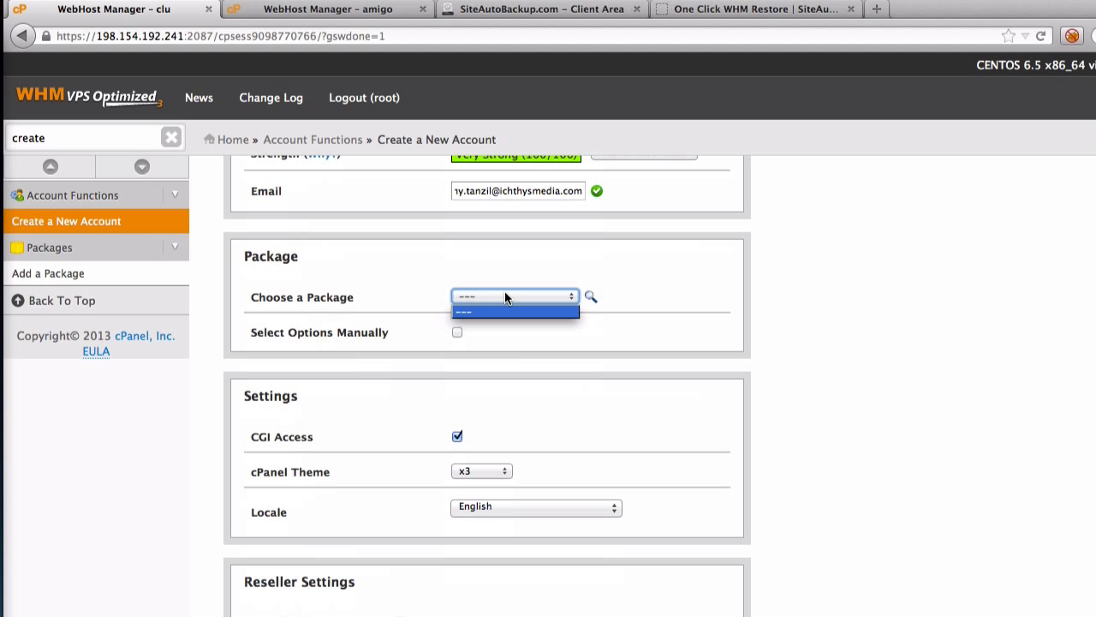
left_click(673, 276)
scroll(673, 275, "down", 2)
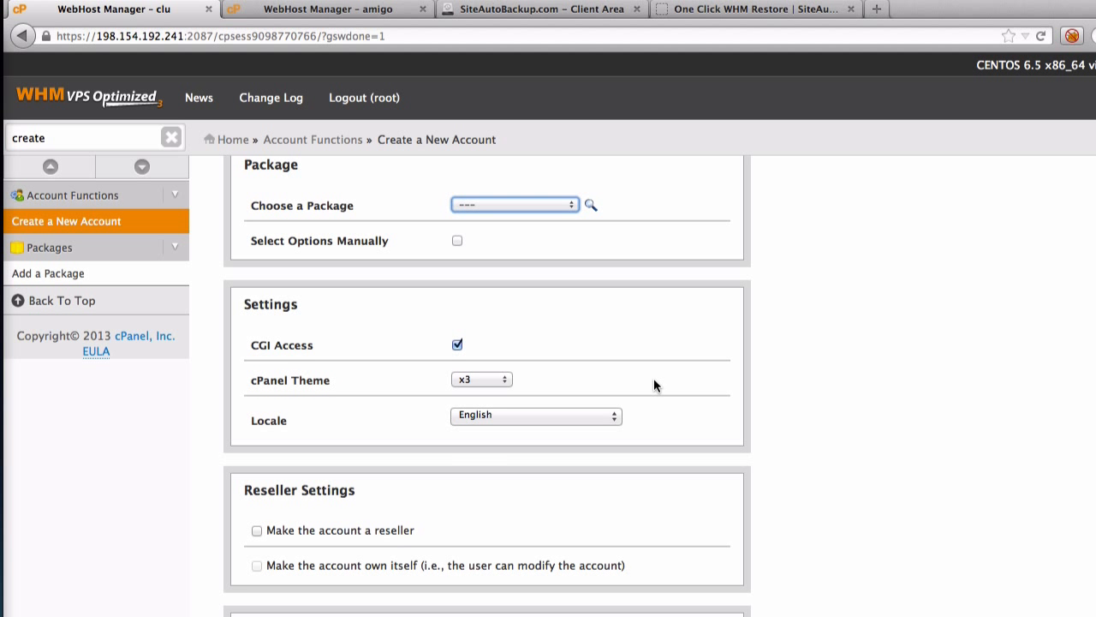
scroll(653, 381, "down", 4)
Make the account a reseller and create it, confirming status OK.
left_click(256, 351)
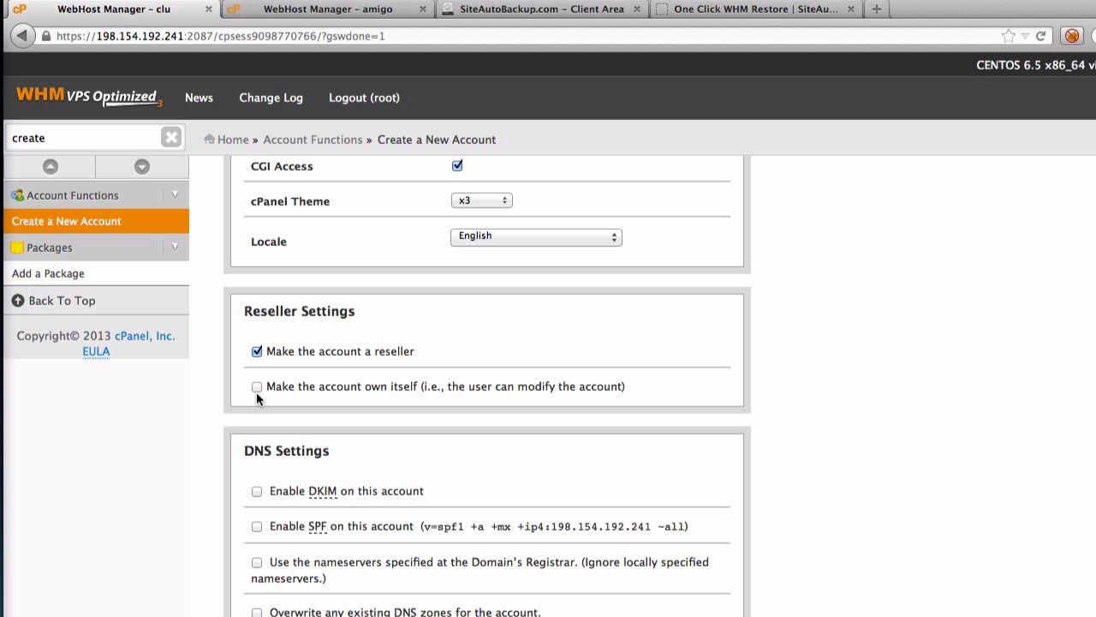
scroll(512, 439, "down", 3)
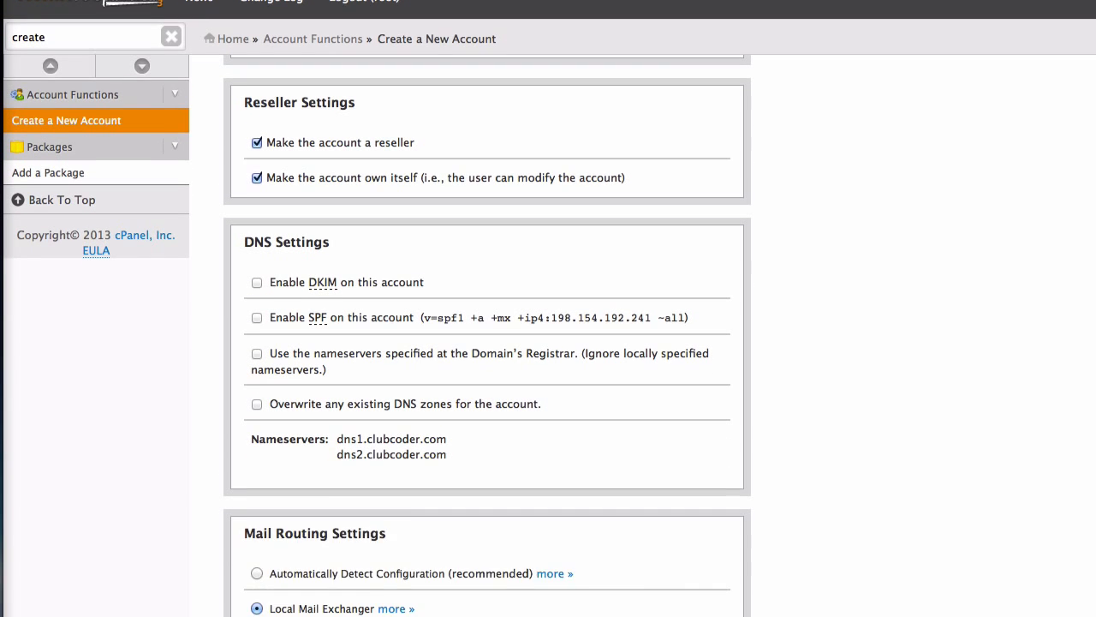
left_click(274, 616)
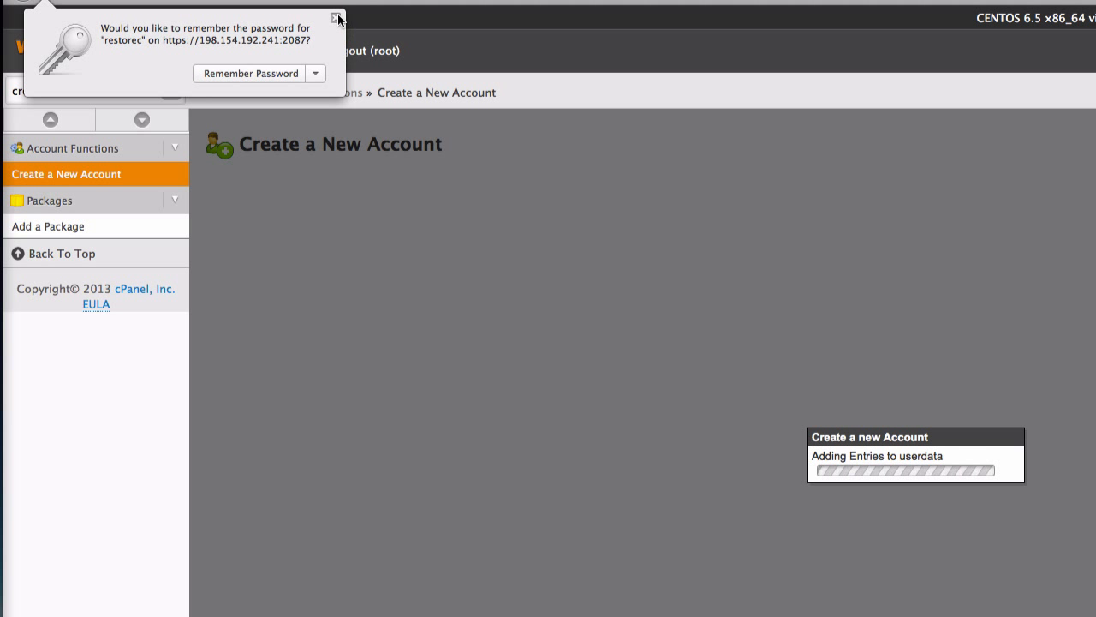
left_click(337, 17)
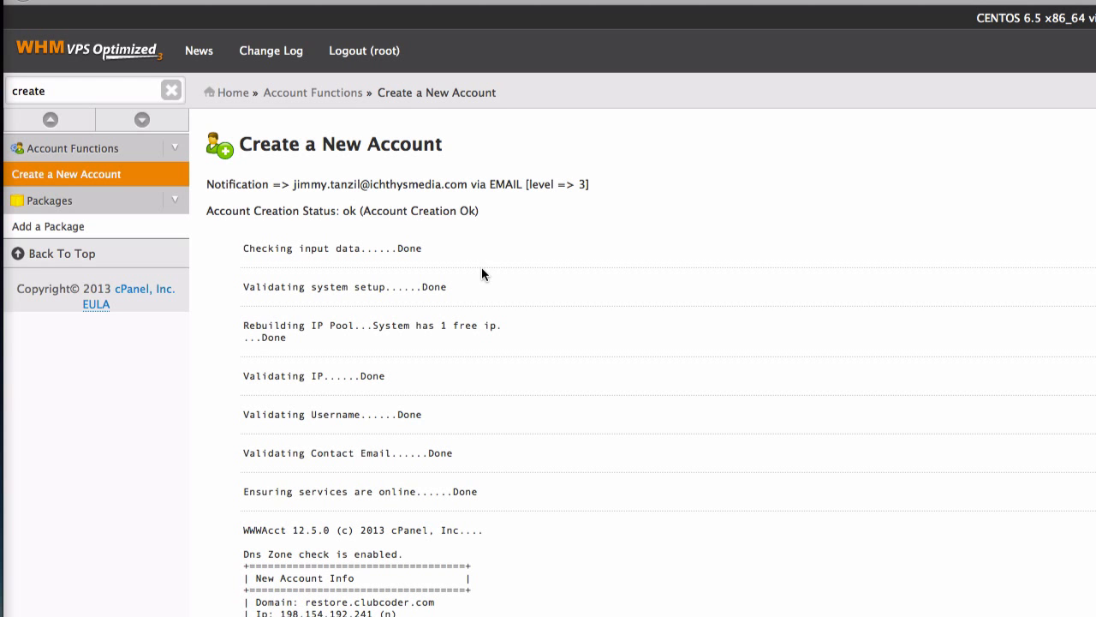
scroll(482, 273, "down", 10)
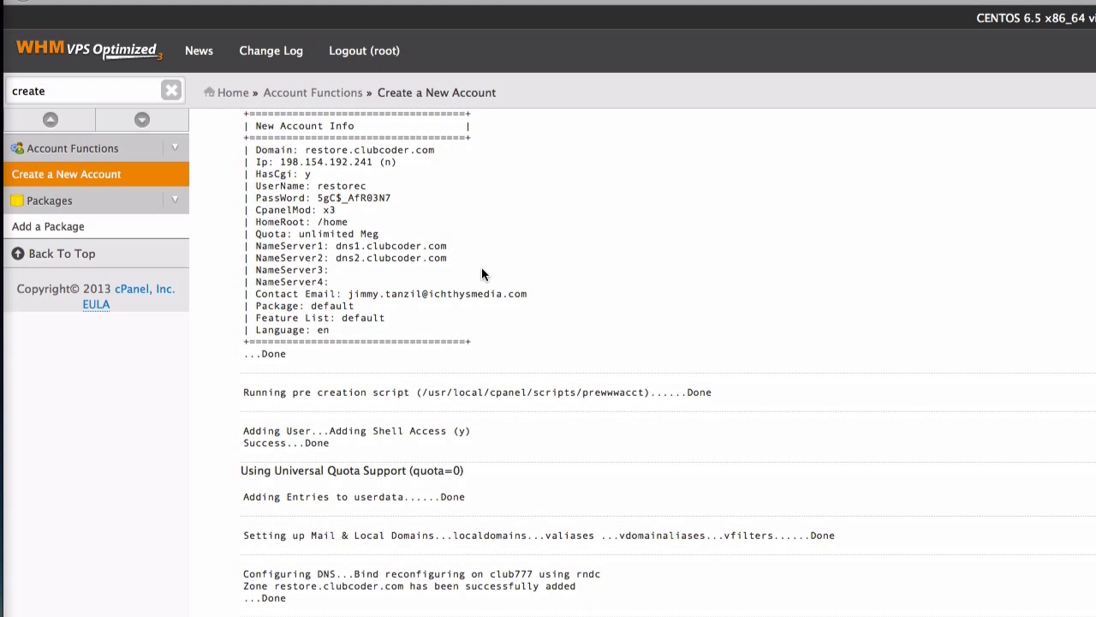
scroll(482, 274, "up", 10)
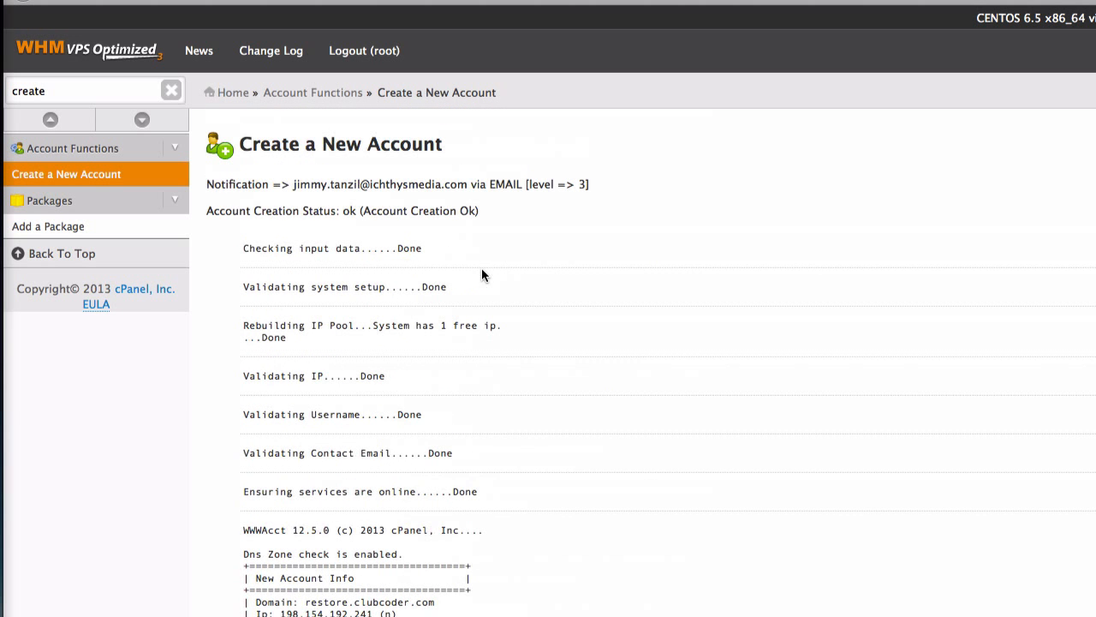
Replace the WHM sidebar search text with 'edit'.
left_click(616, 2)
double_click(93, 87)
type("edit")
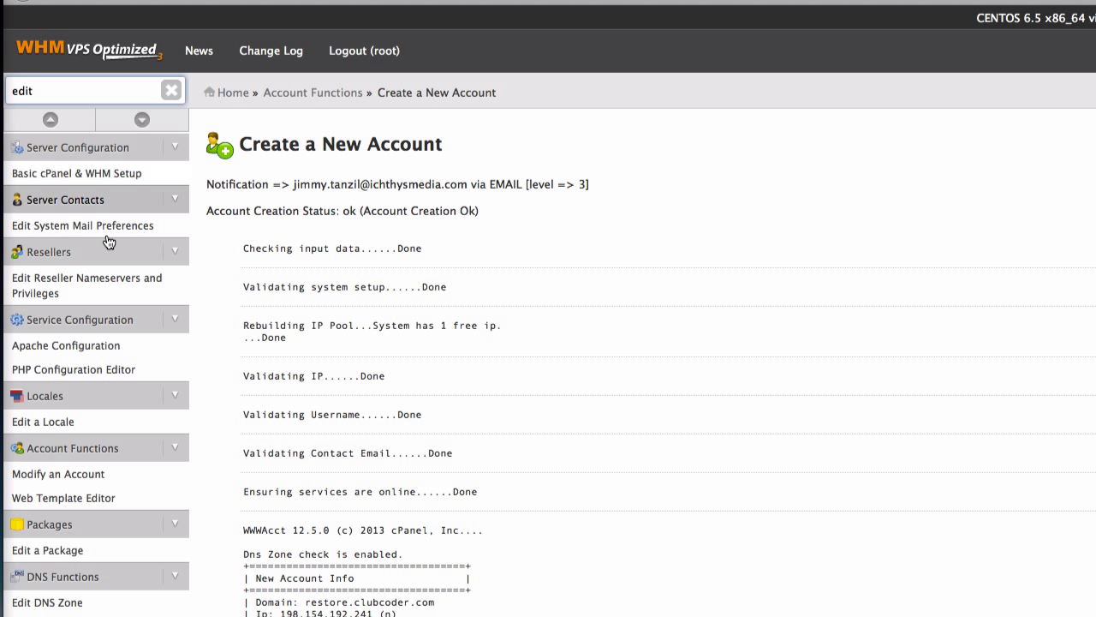
In Edit Reseller Nameservers and Privileges, give restorec Root Access All Features and save.
left_click(107, 284)
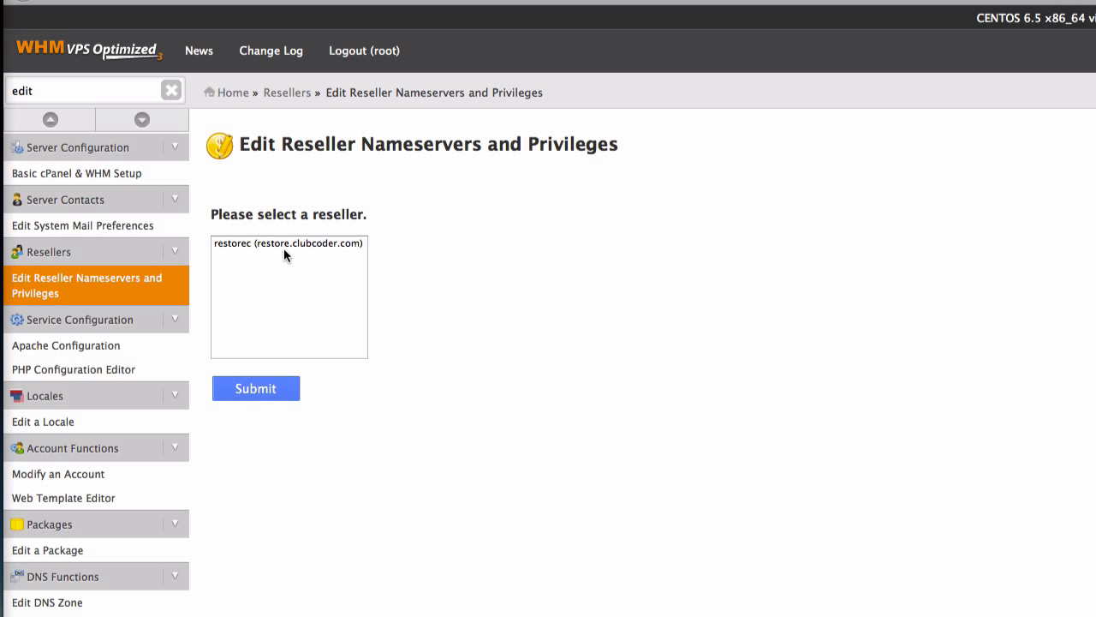
left_click(285, 247)
left_click(270, 395)
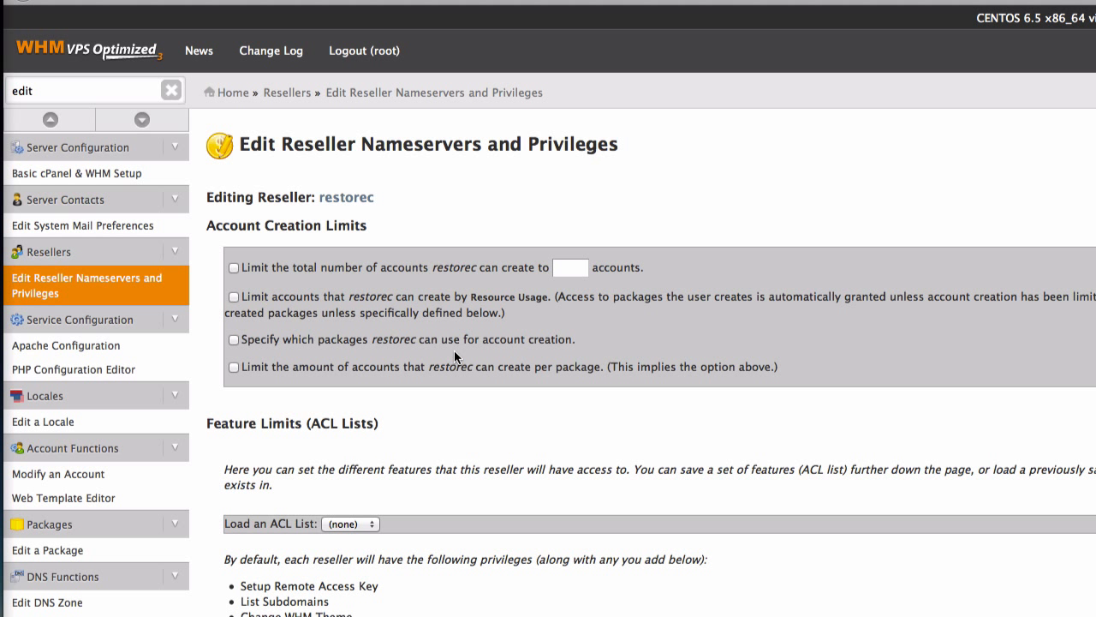
left_click(720, 0)
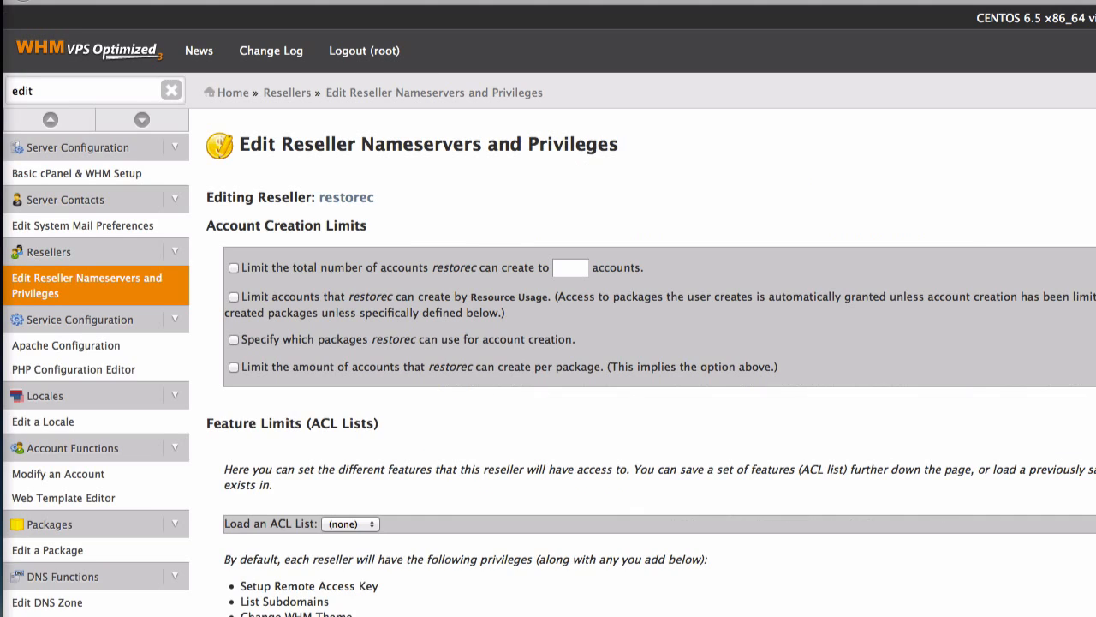
scroll(537, 182, "down", 15)
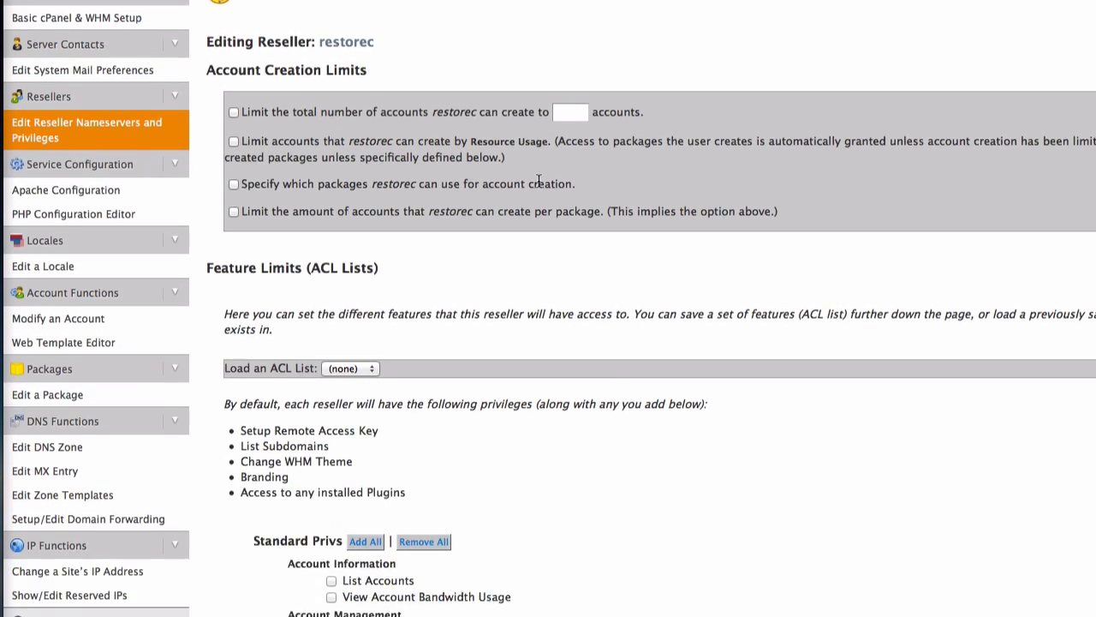
scroll(539, 116, "down", 10)
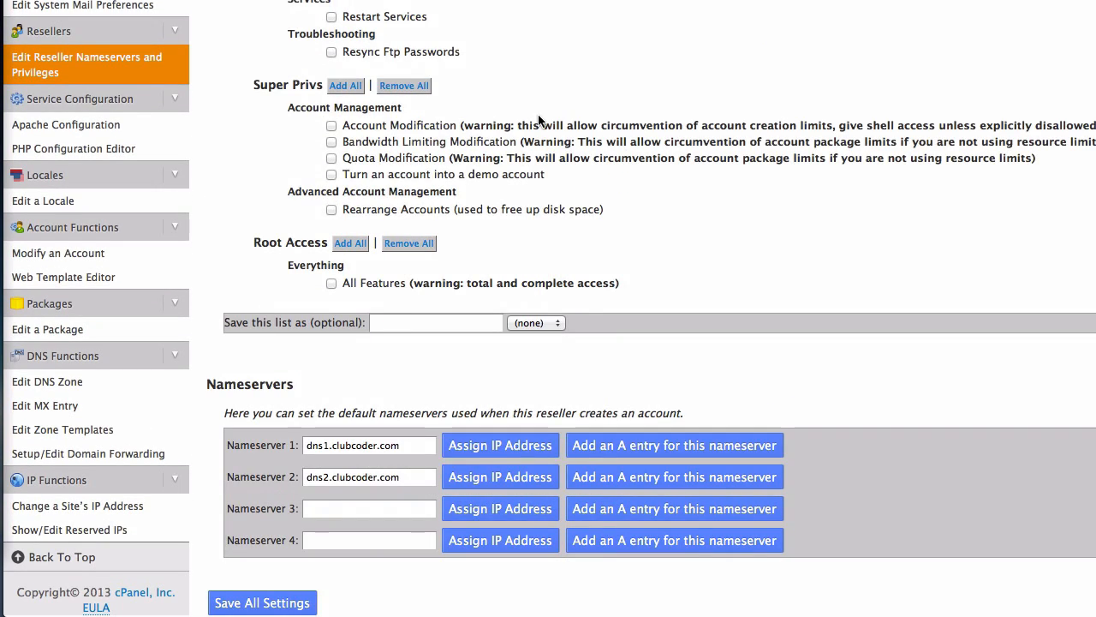
left_click(331, 285)
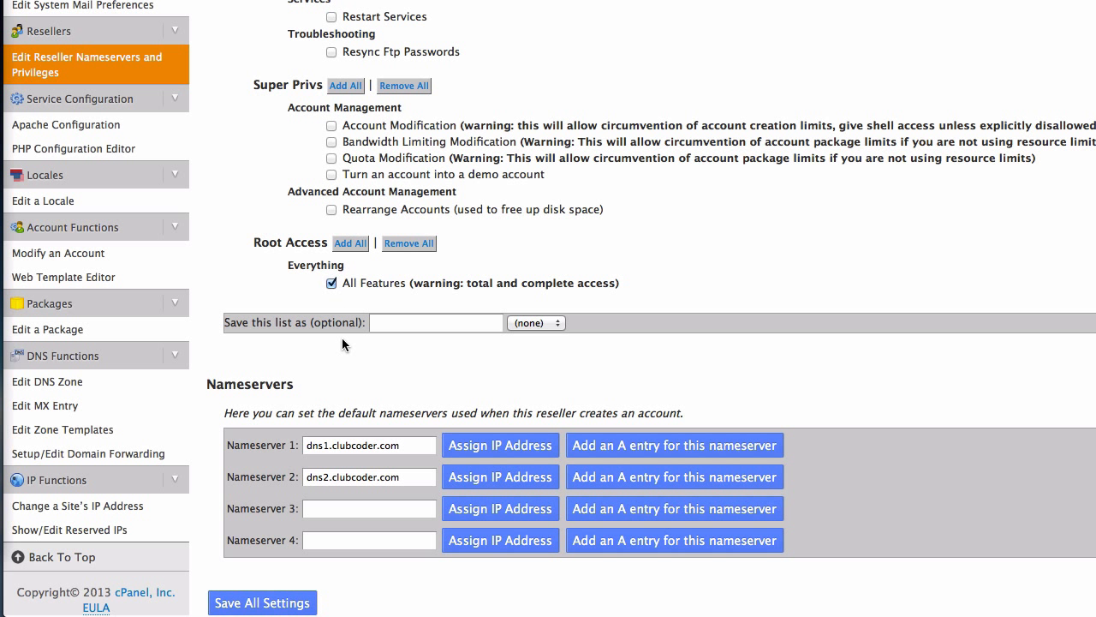
left_click(273, 604)
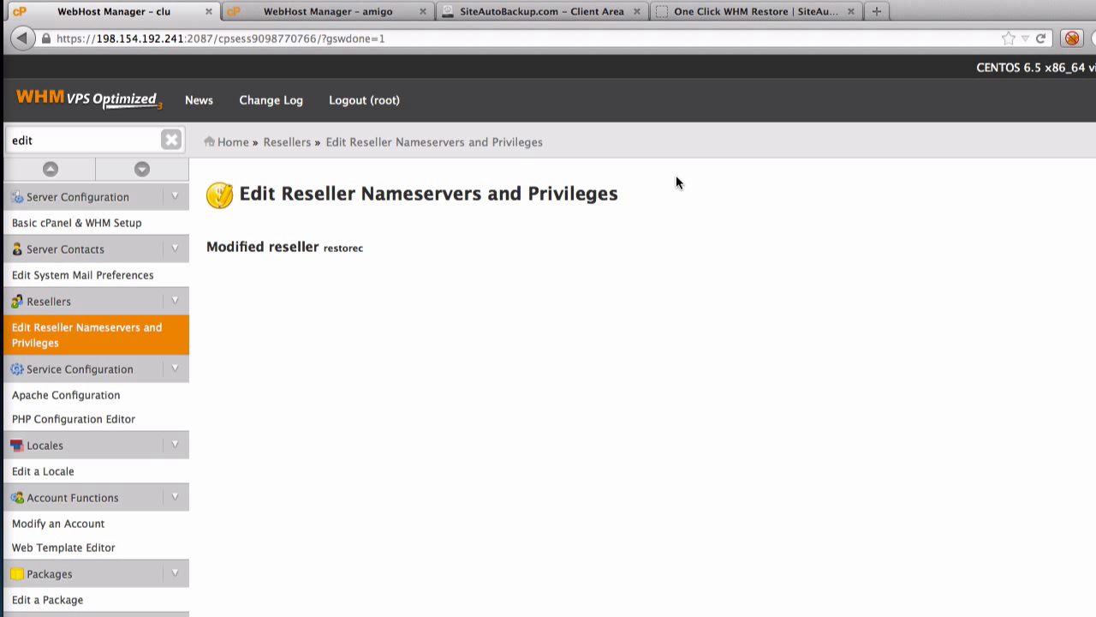
Review the One Click WHM Restore steps and copy the 'mkdir /web' command.
left_click(739, 15)
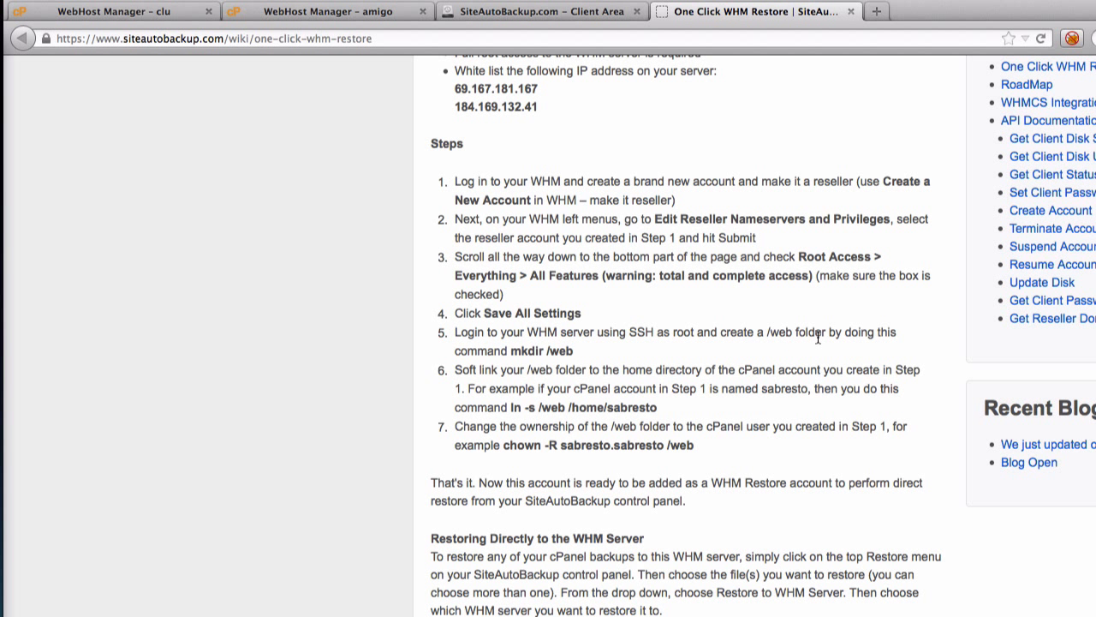
double_click(520, 351)
left_click_drag(550, 346, 571, 346)
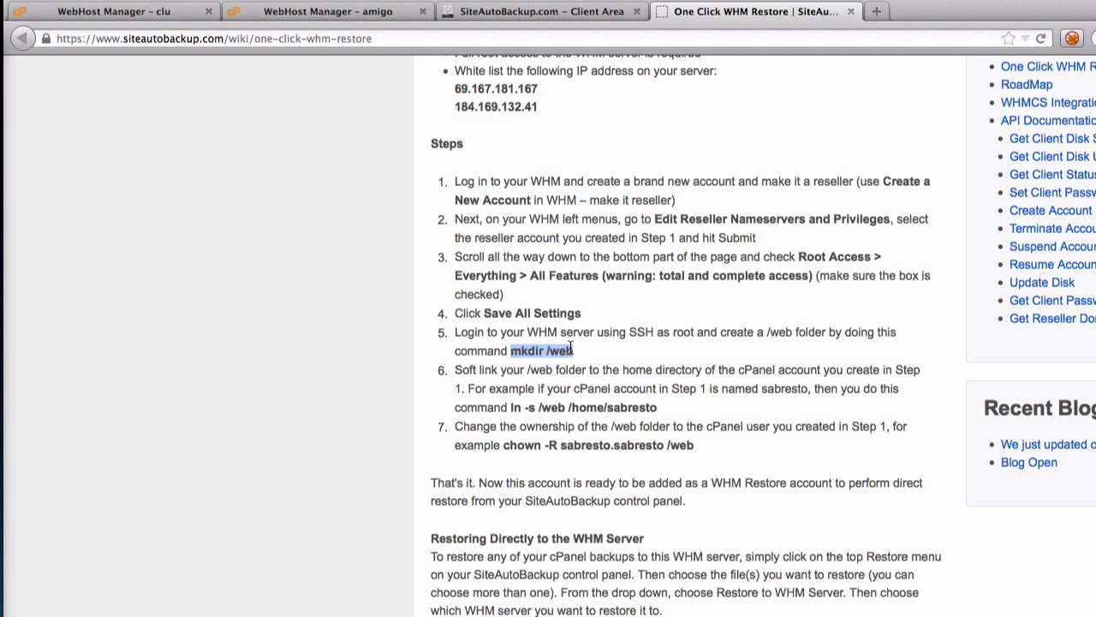
key("super+Tab")
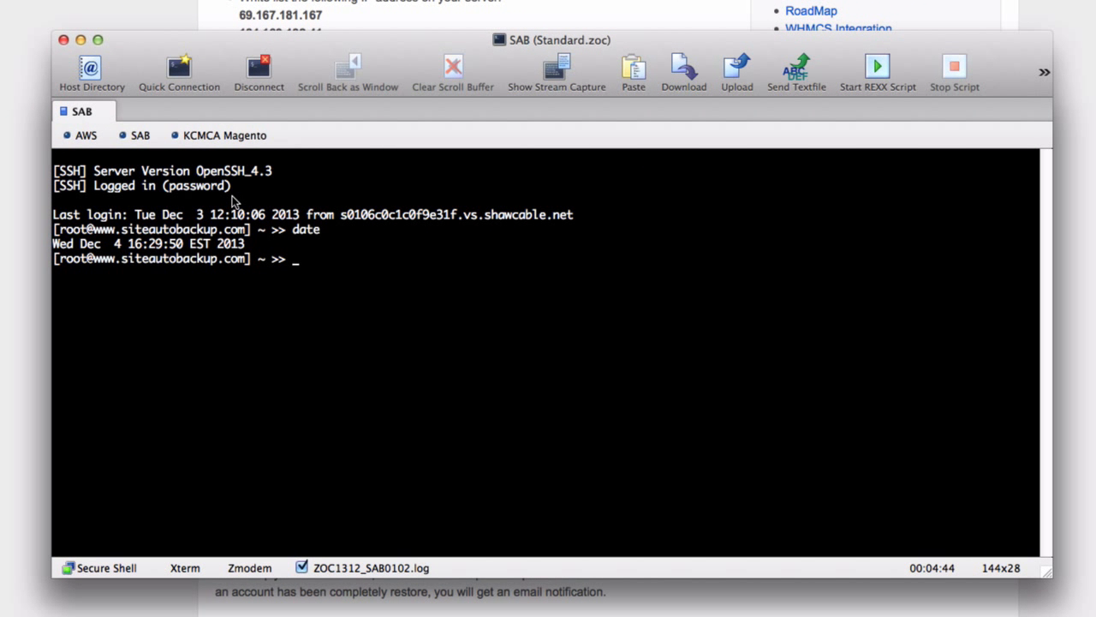
Exit the SAB server session and connect as root to the VPS 198.154.192.241.
type("cd")
key("Return")
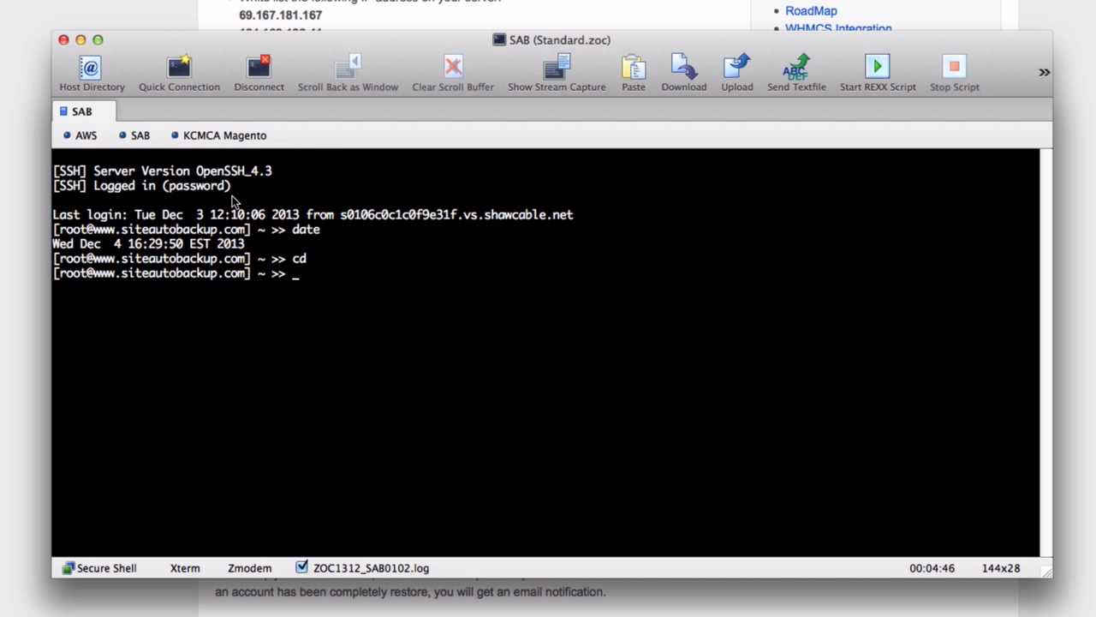
type("exit")
key("Return")
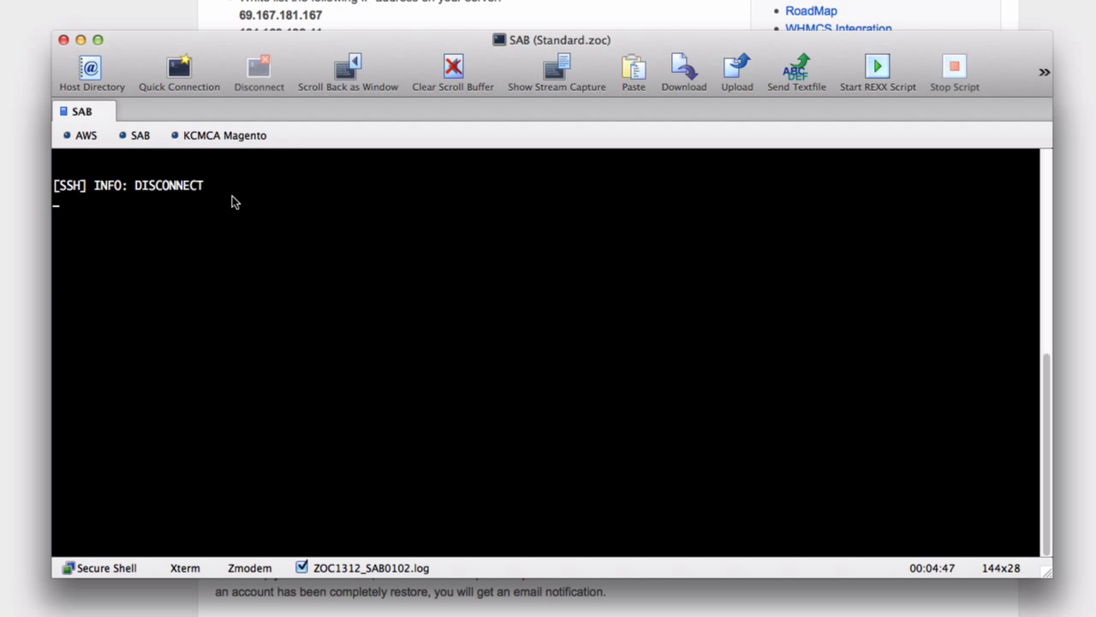
left_click(93, 75)
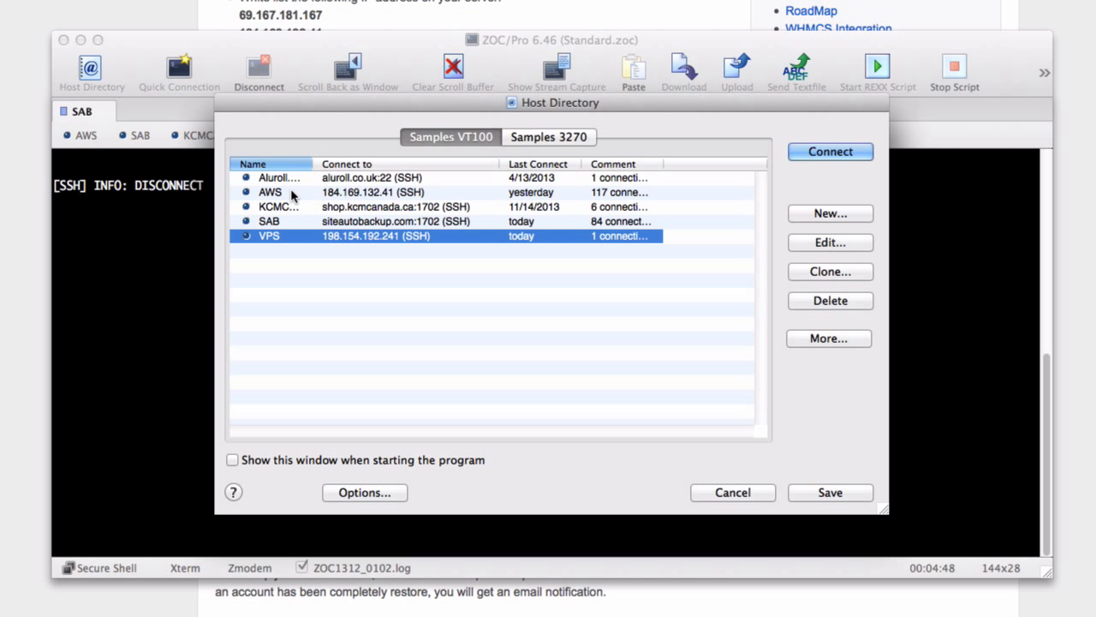
double_click(302, 238)
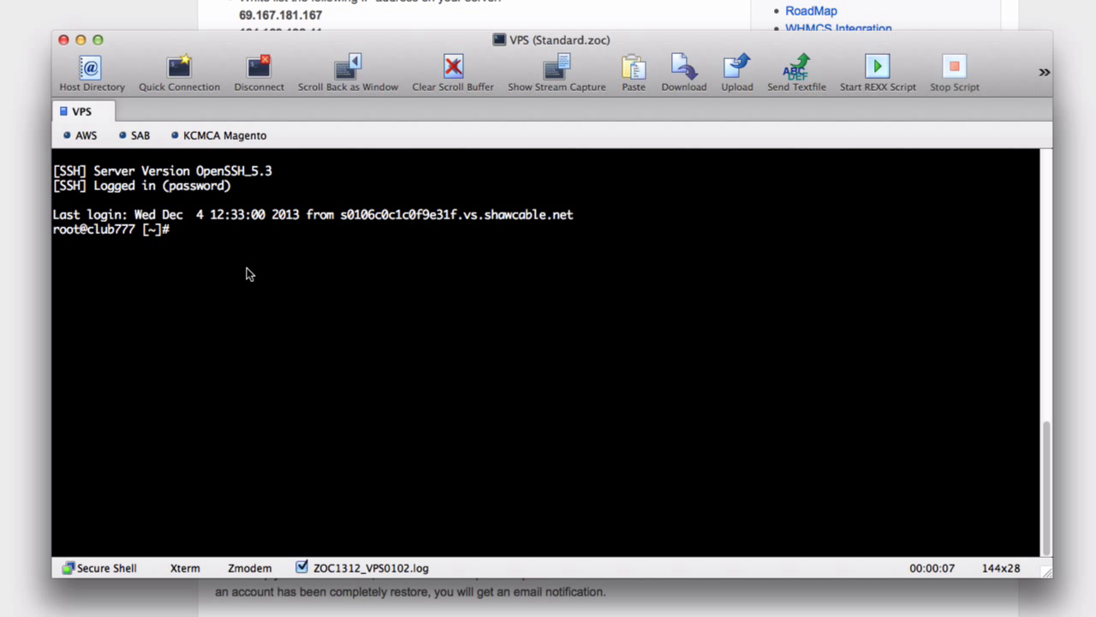
Create the /web folder on the VPS with mkdir /web.
type("mkdir /web")
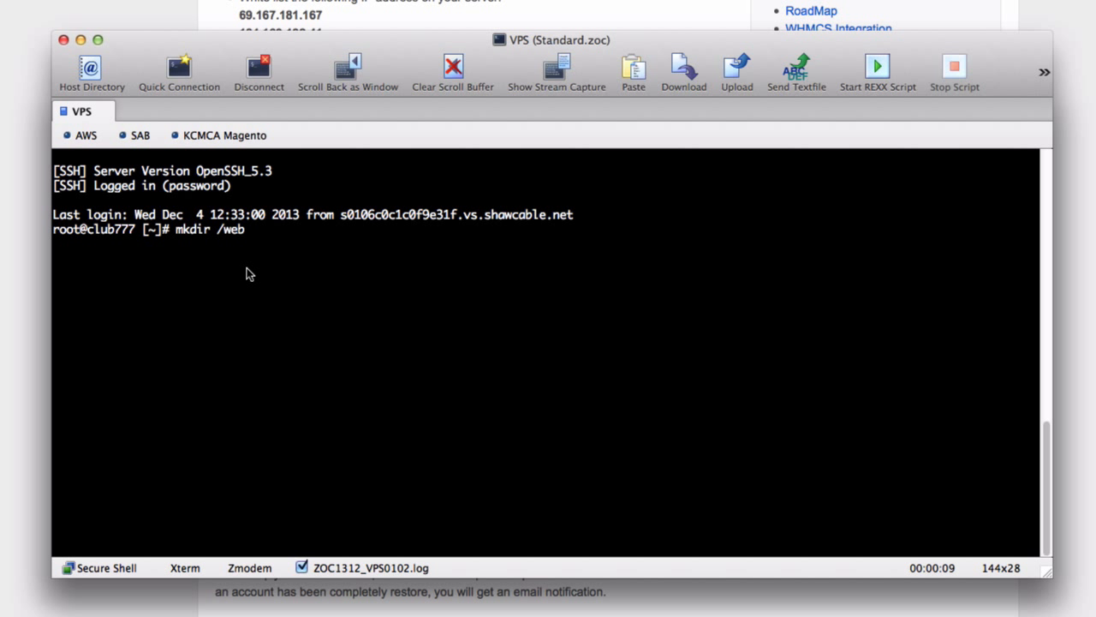
key("Return")
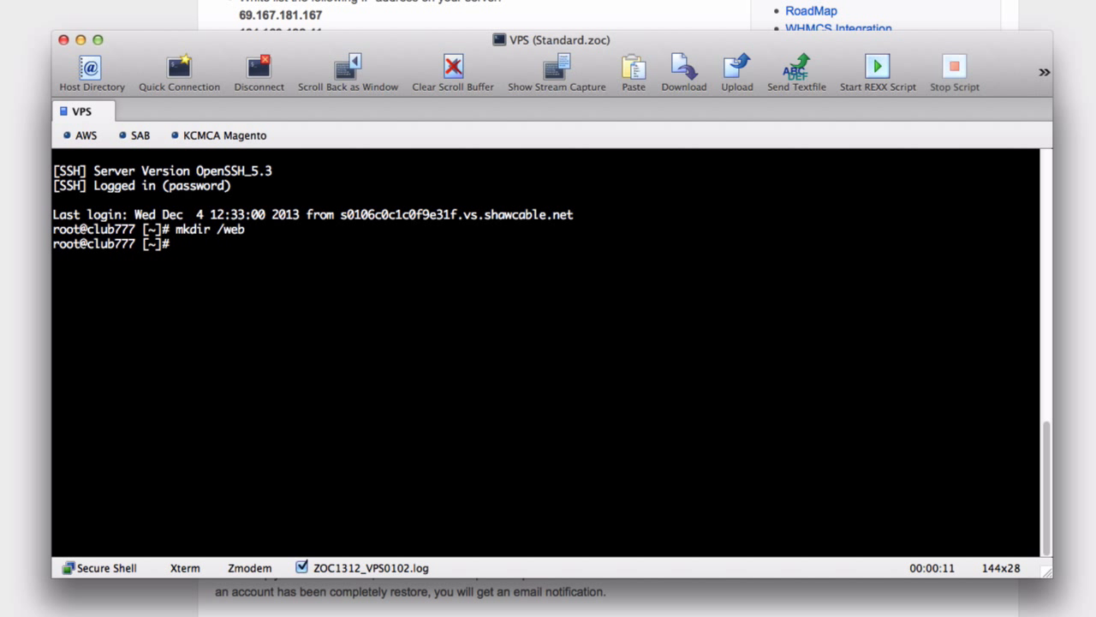
left_click(400, 5)
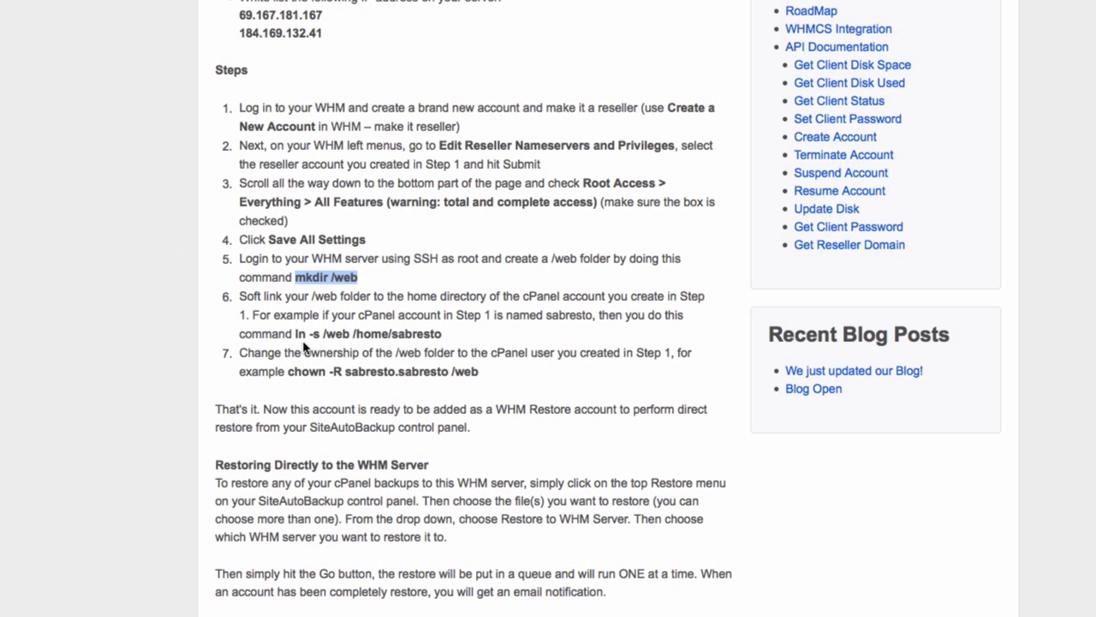
Soft-link /web into restorec's home with ln -s /web /home/restorec/.
left_click_drag(293, 337, 321, 336)
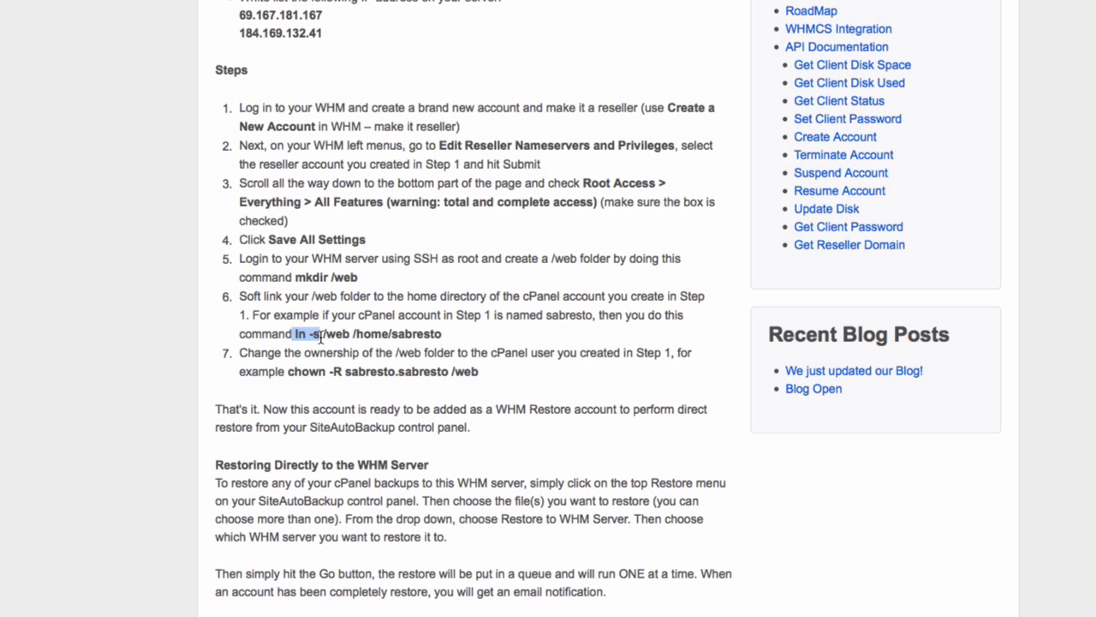
left_click(334, 338)
left_click_drag(392, 334, 295, 334)
key("super+c")
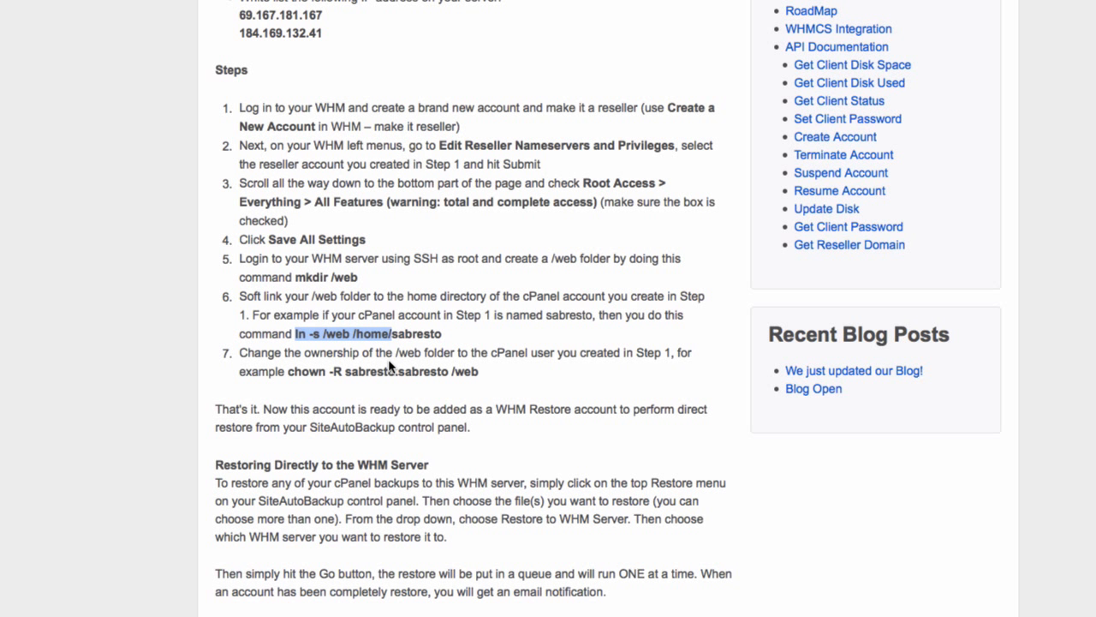
key("ctrl+Up")
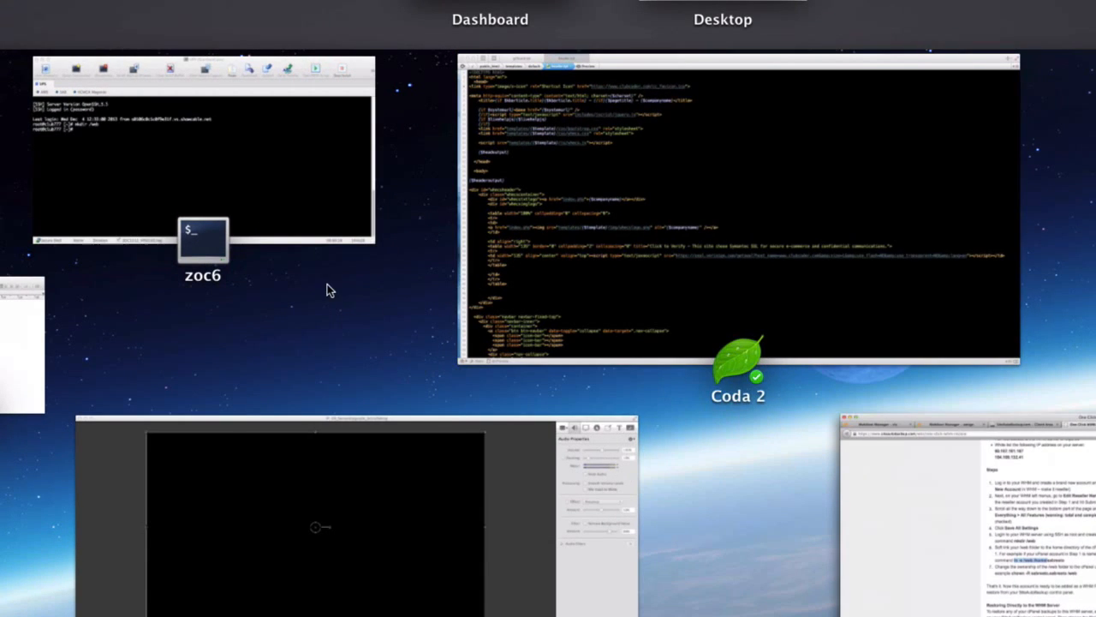
left_click(324, 225)
key("super+v")
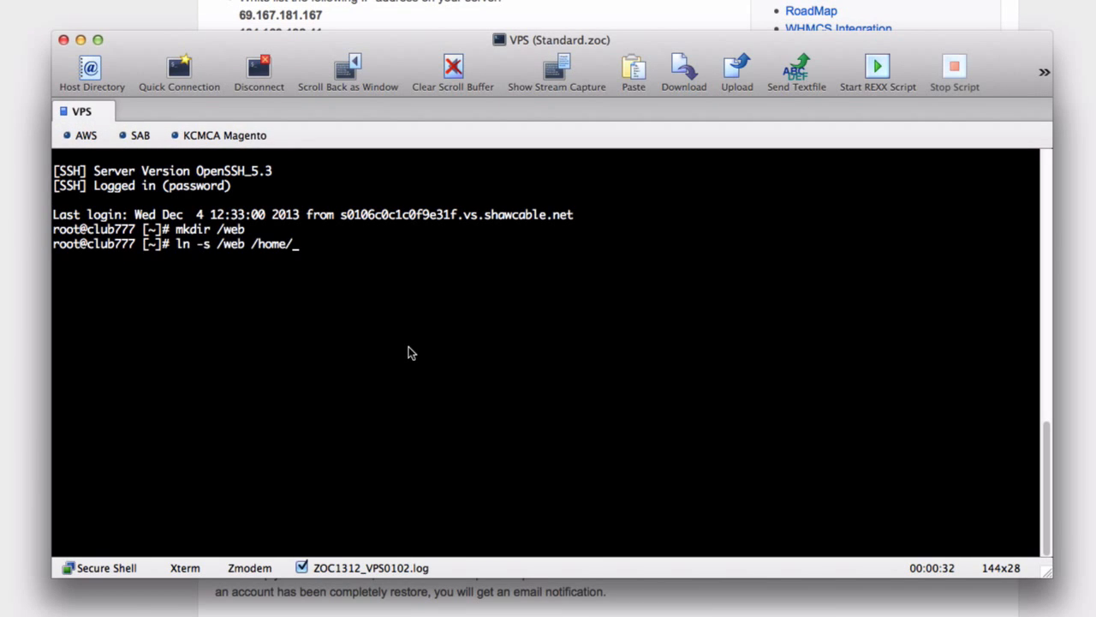
type("res")
key("Tab")
left_click_drag(406, 59, 446, 178)
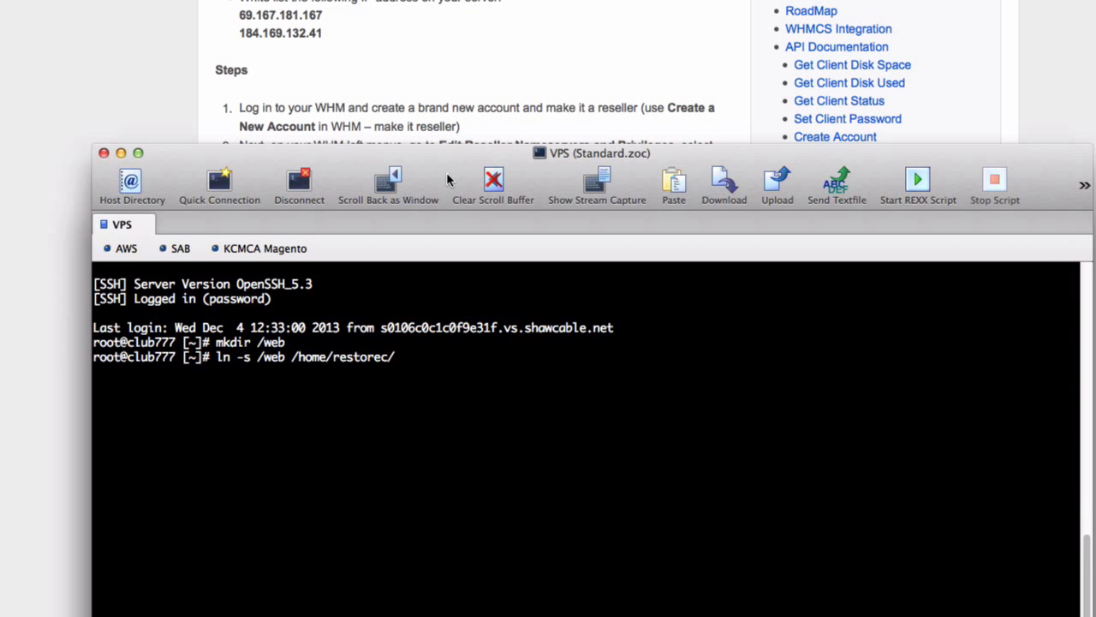
key("Return")
left_click(53, 291)
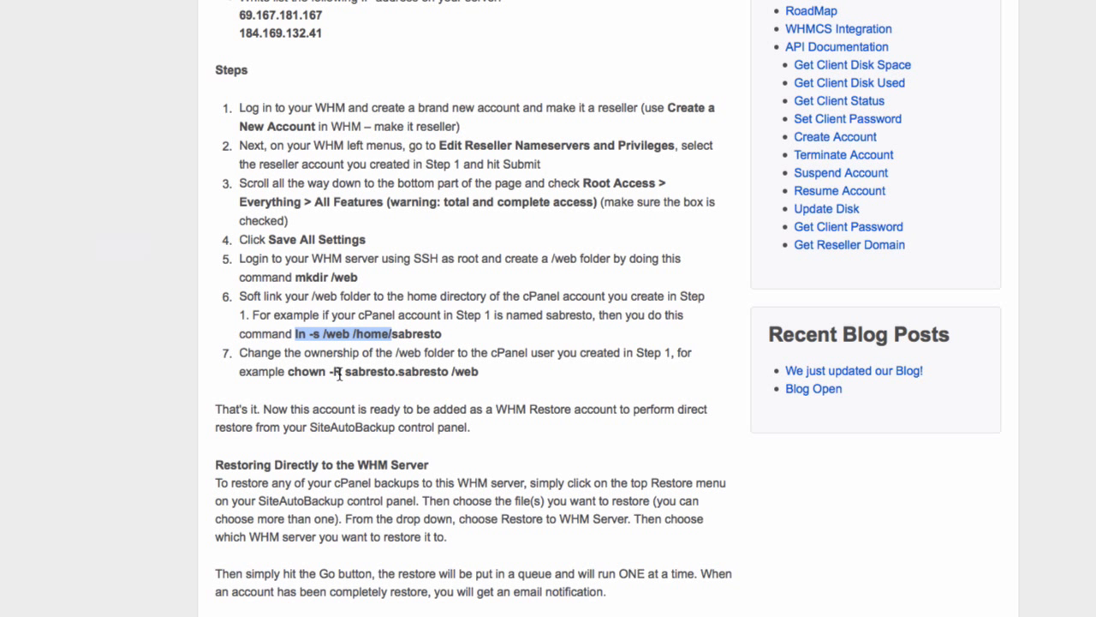
Give restorec ownership of /web with chown -R restorec.restorec /web.
left_click_drag(341, 374, 286, 375)
key("super+c")
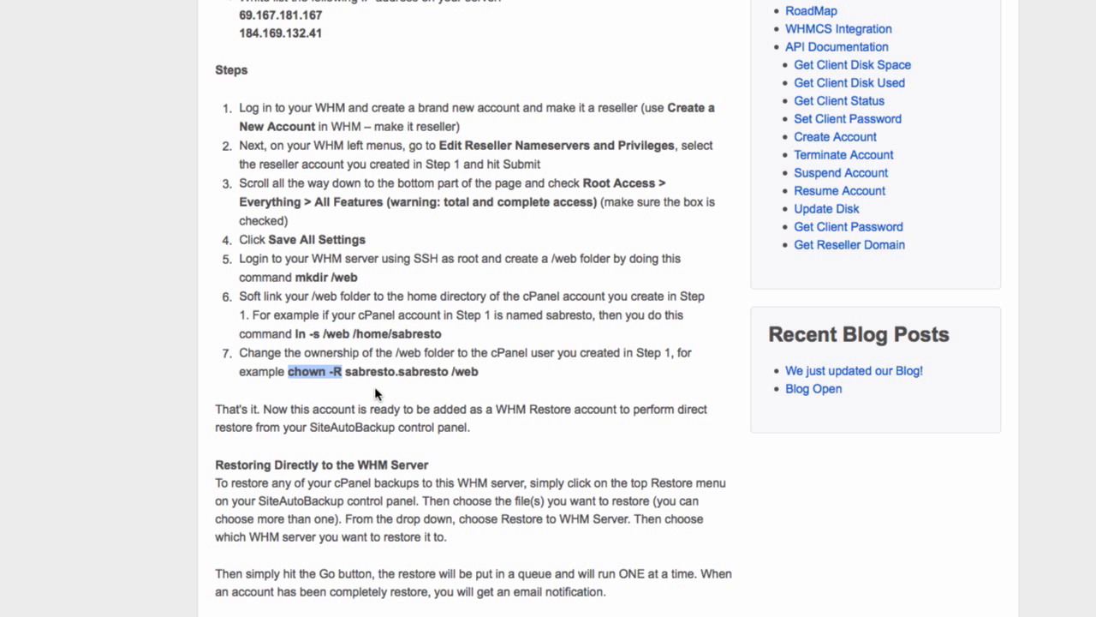
key("ctrl+Up")
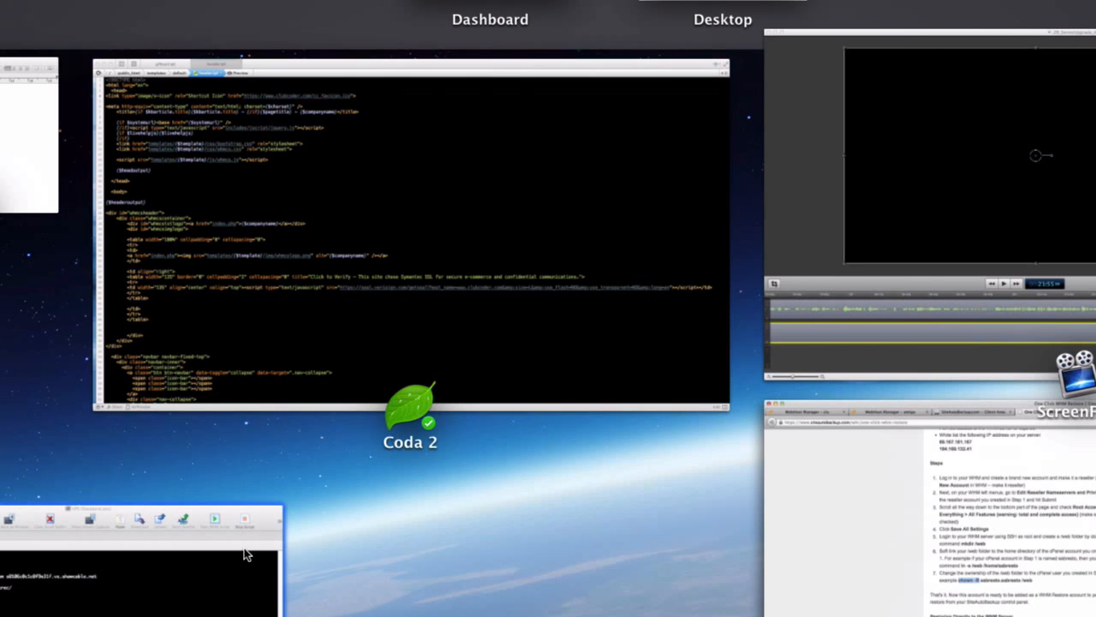
left_click(244, 550)
key("super+v")
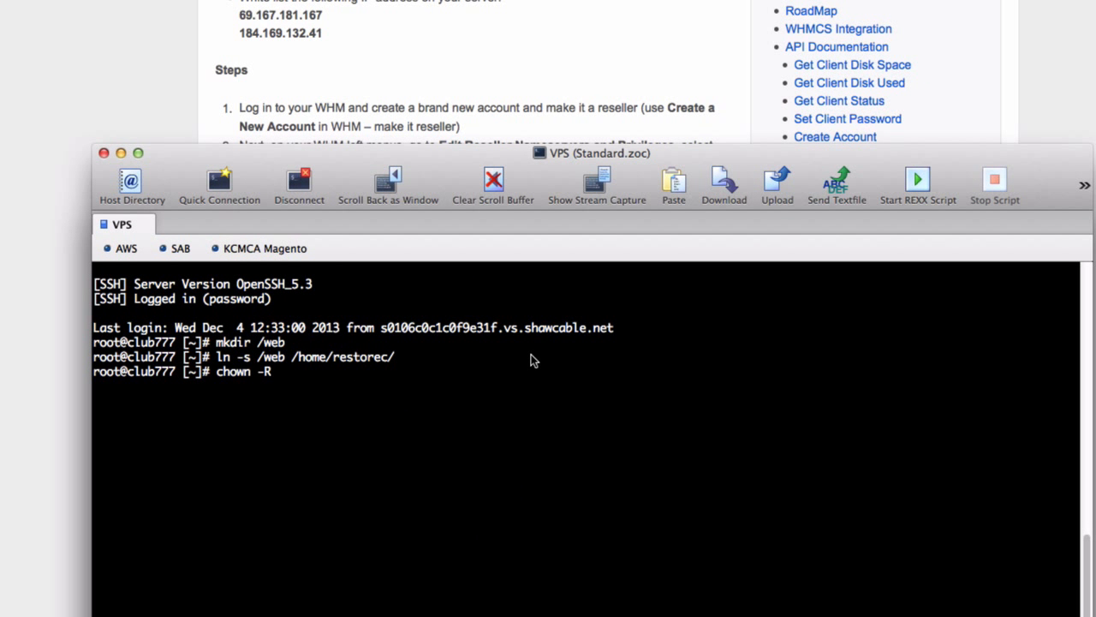
type("restorec.restorec")
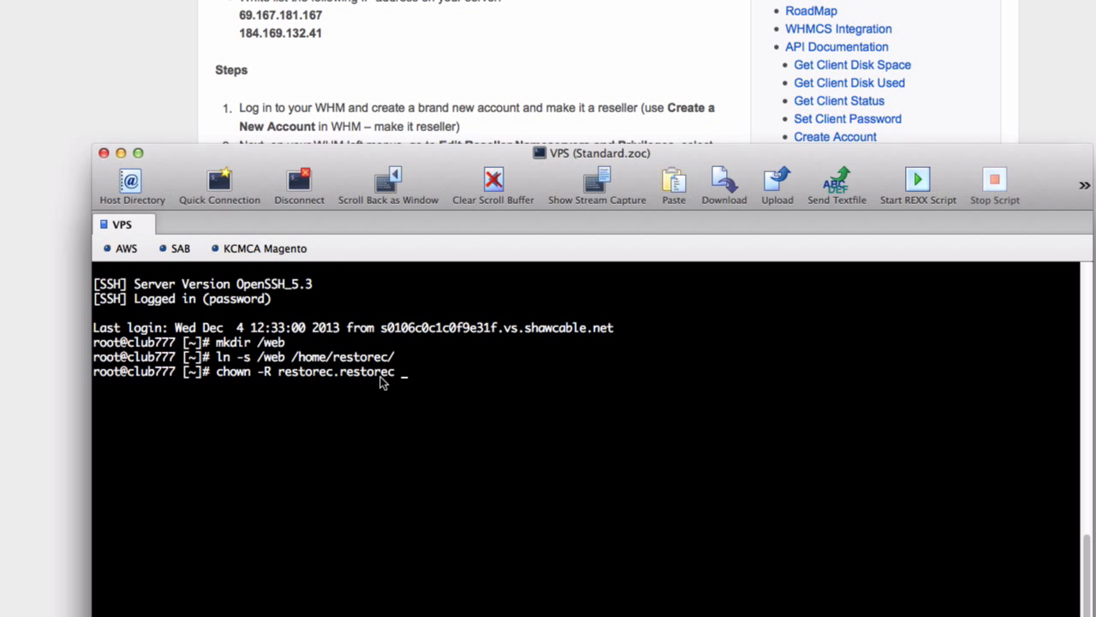
type(" /web/")
key("BackSpace")
key("Return")
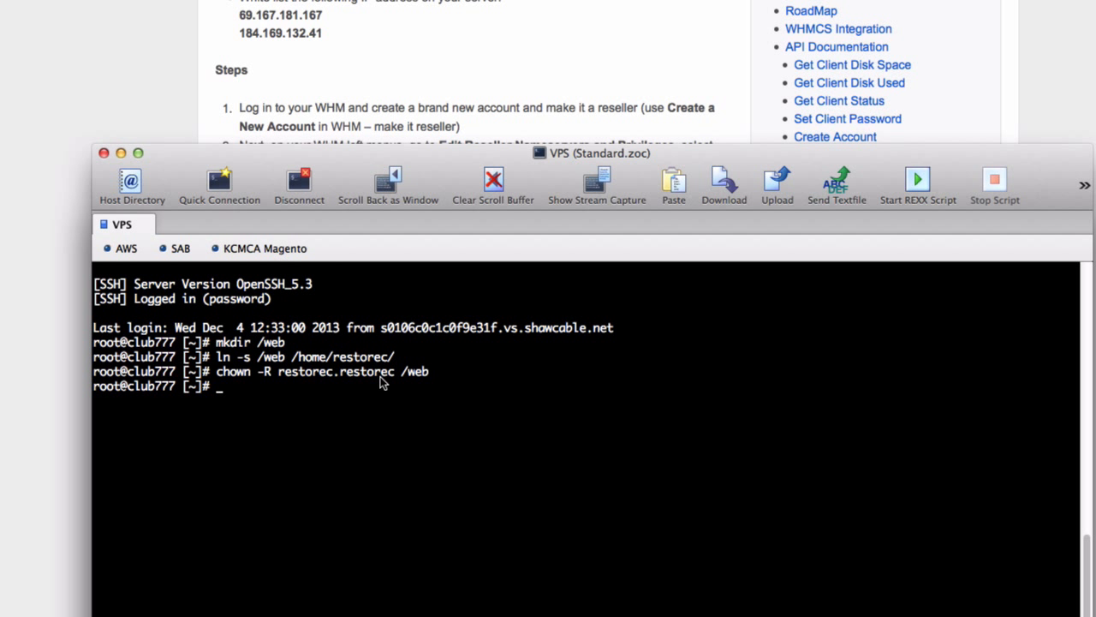
left_click(12, 183)
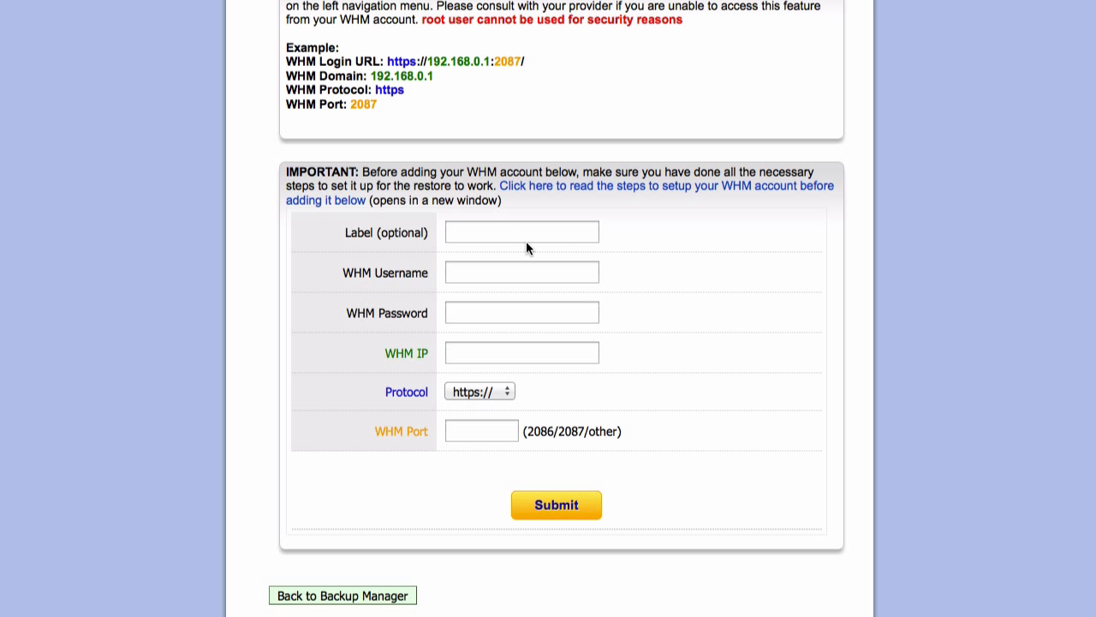
Enter label VPS and WHM username restorec for the restore server.
left_click(543, 238)
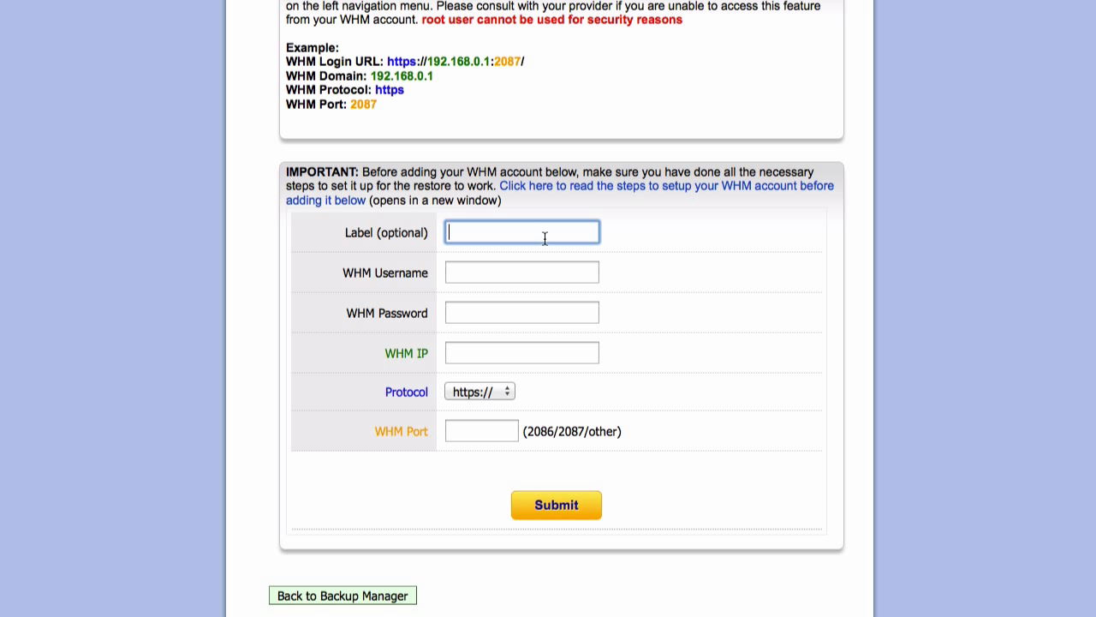
type("VPS")
key("Tab")
type("root")
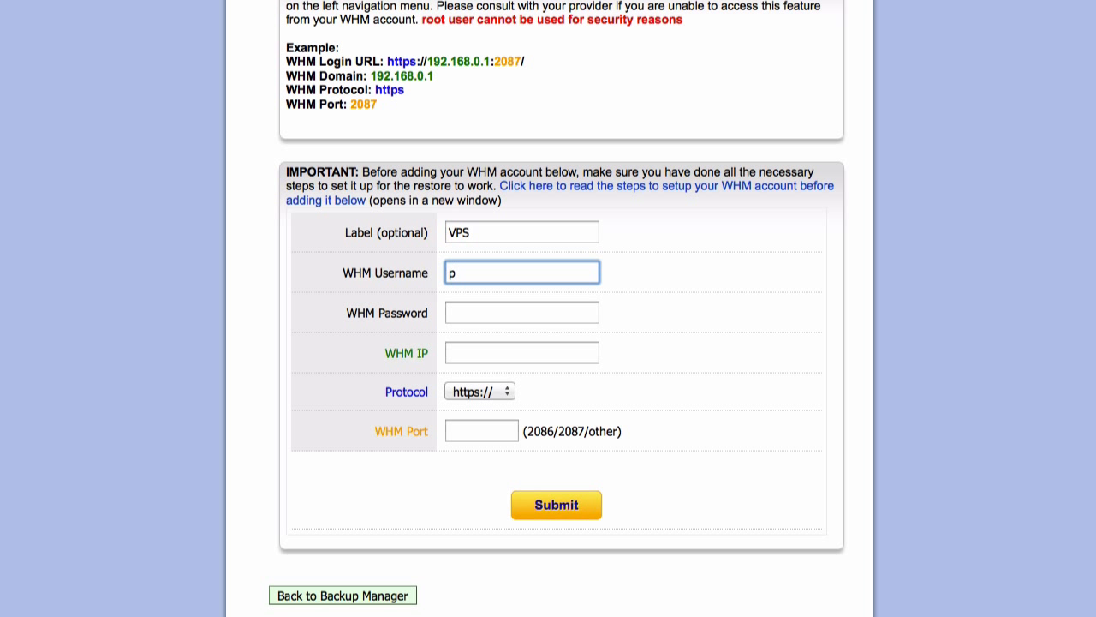
key("BackSpace")
key("BackSpace")
key("BackSpace")
key("BackSpace")
type("restorec")
key("Tab")
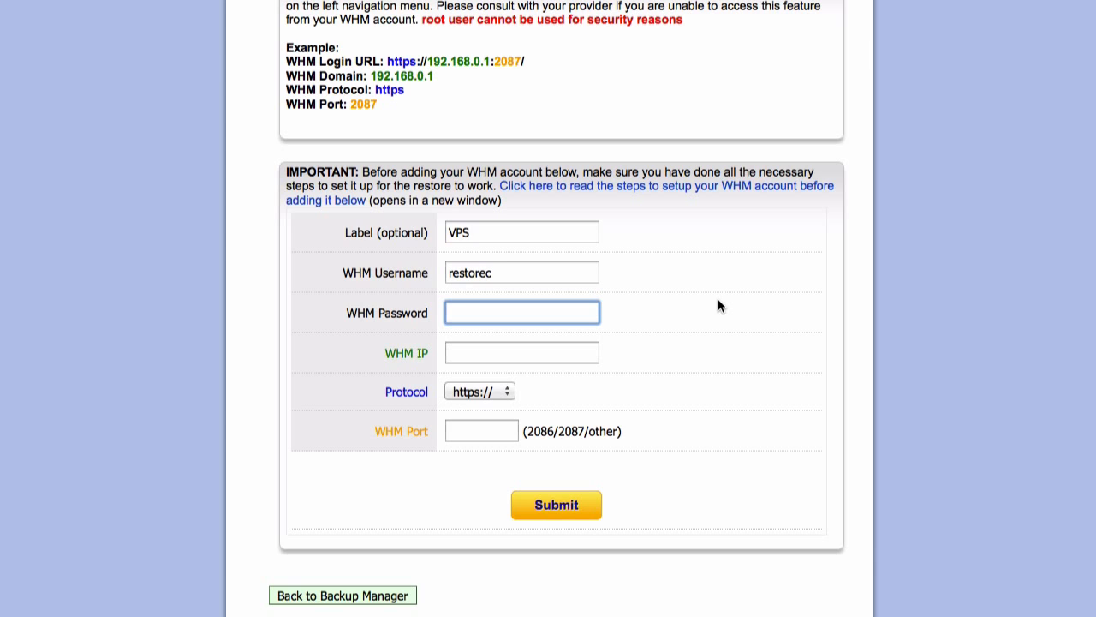
Paste the account password and IP 198.154.192.241, set port 2087, and submit.
key("ctrl+Up")
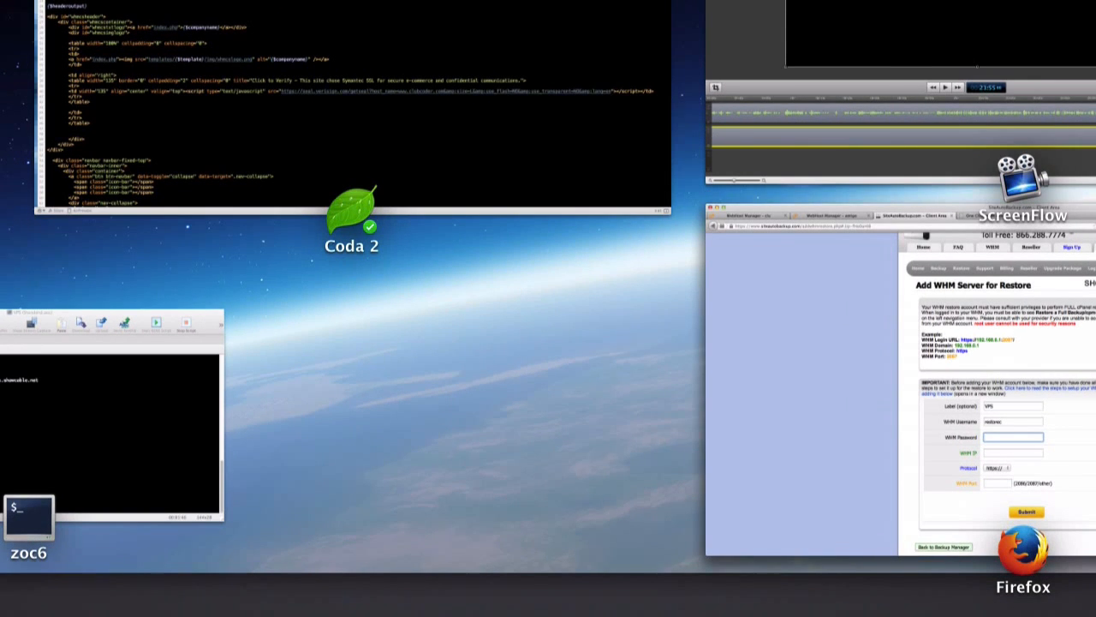
left_click(3, 10)
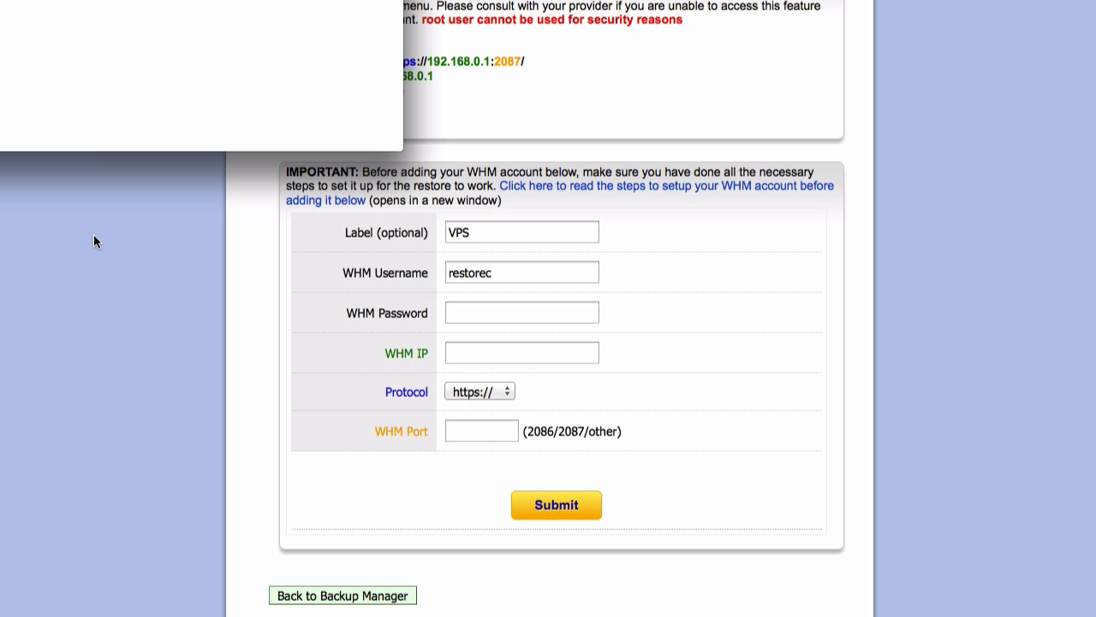
left_click(420, 270)
key("super+v")
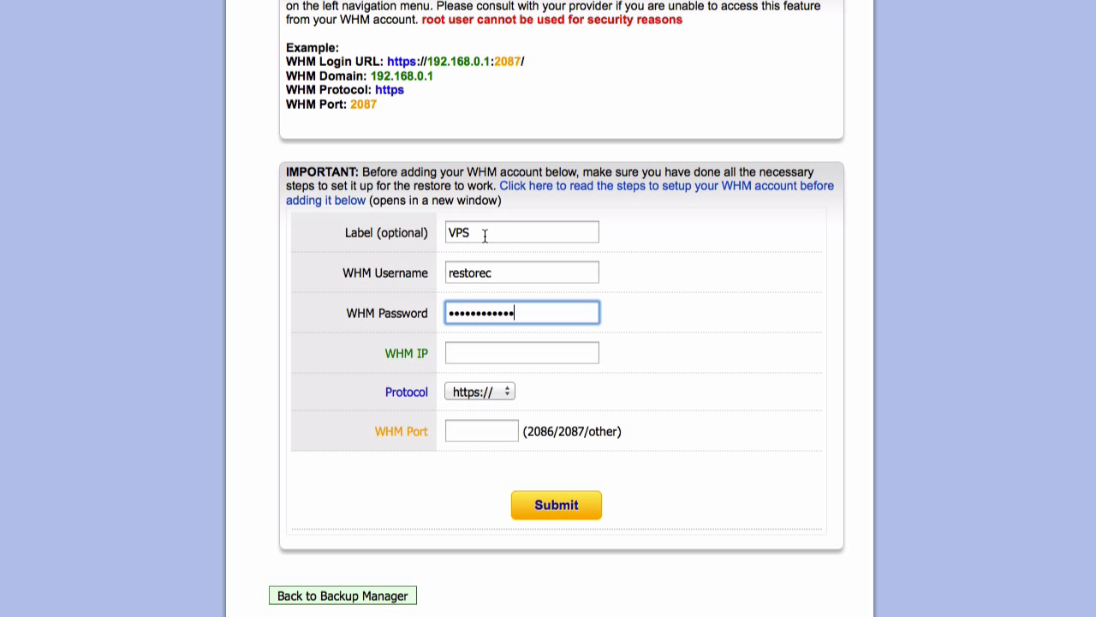
key("Tab")
key("super+v")
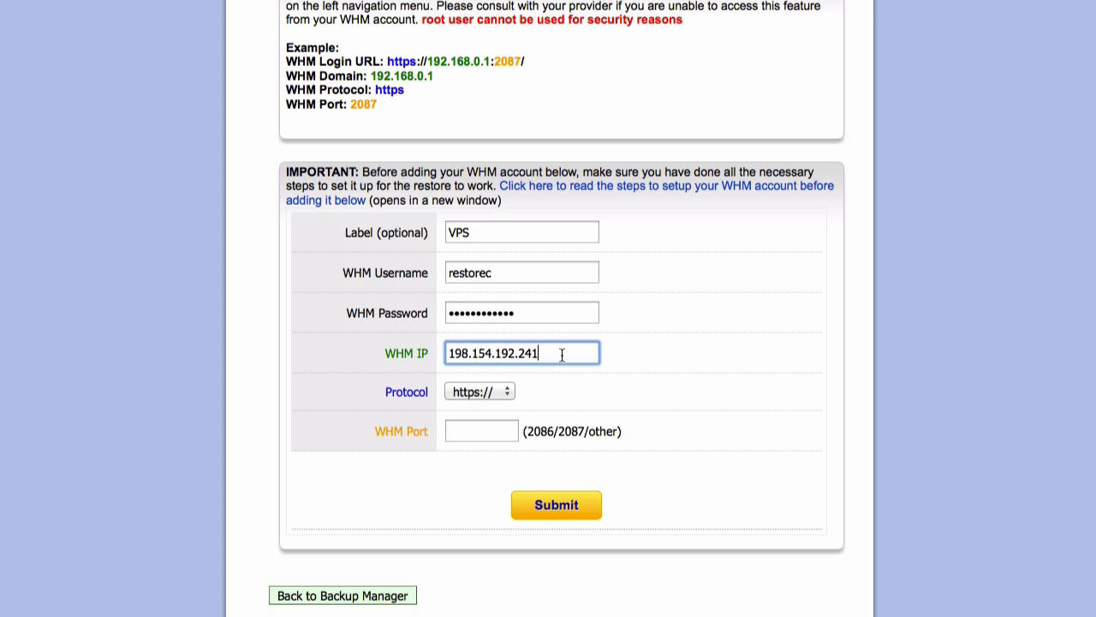
left_click(501, 429)
type("2087")
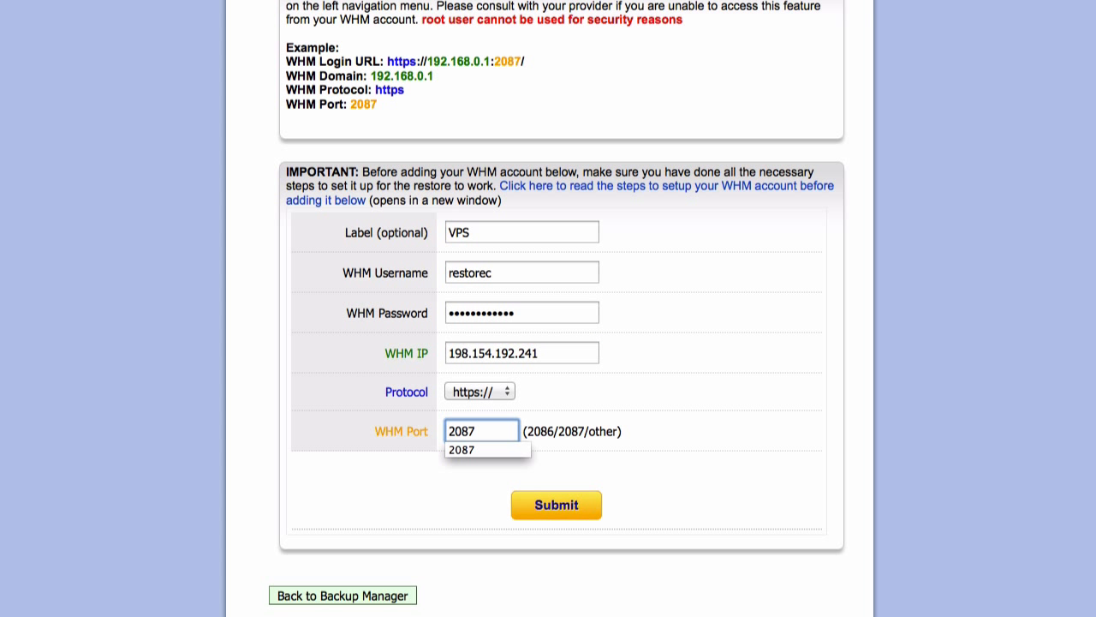
left_click(648, 423)
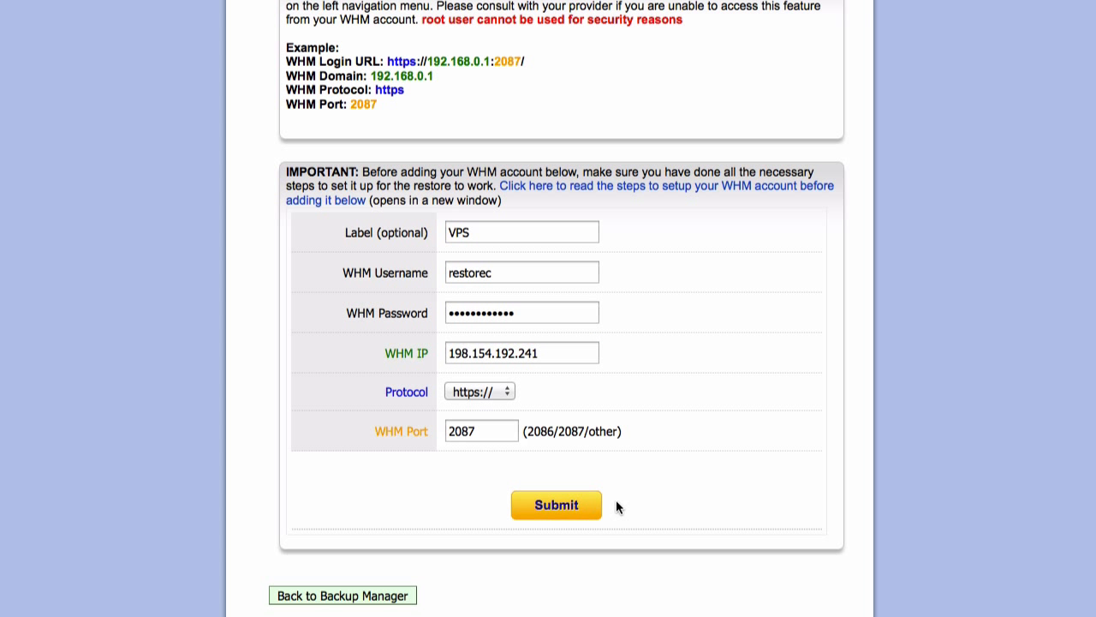
left_click(595, 505)
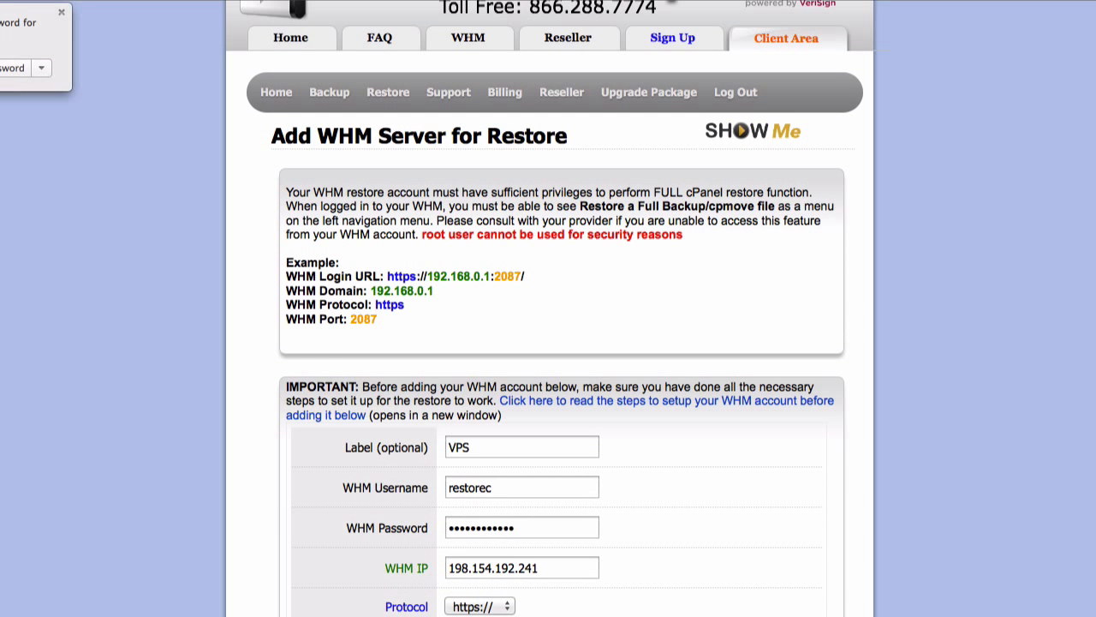
left_click(61, 12)
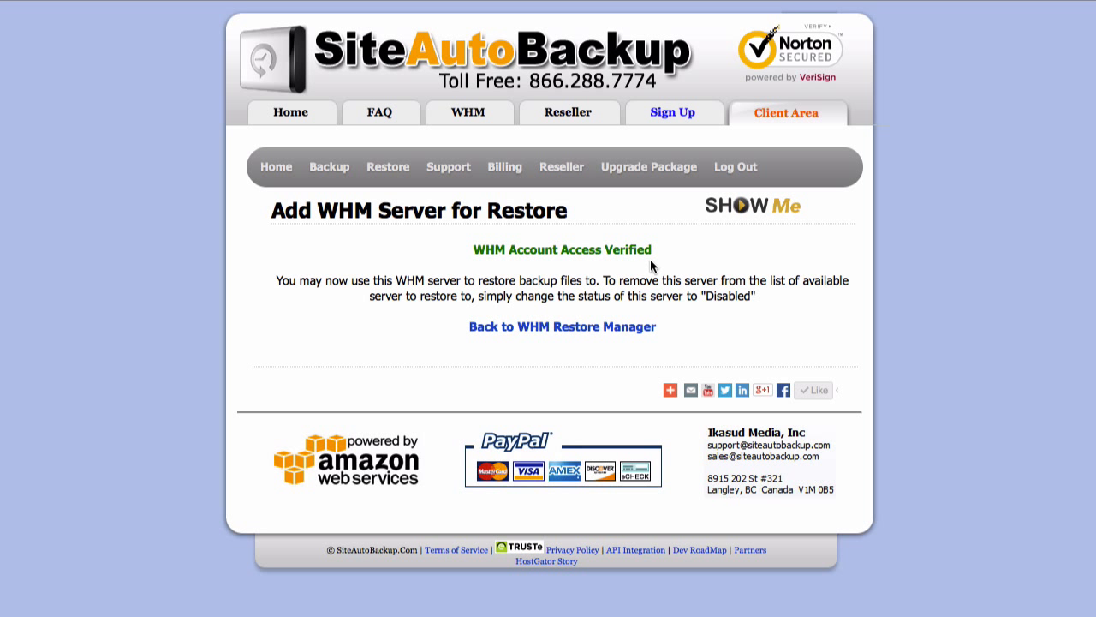
Confirm the restore server dropdown lists 198.154.192.241 VPS.
left_click(611, 334)
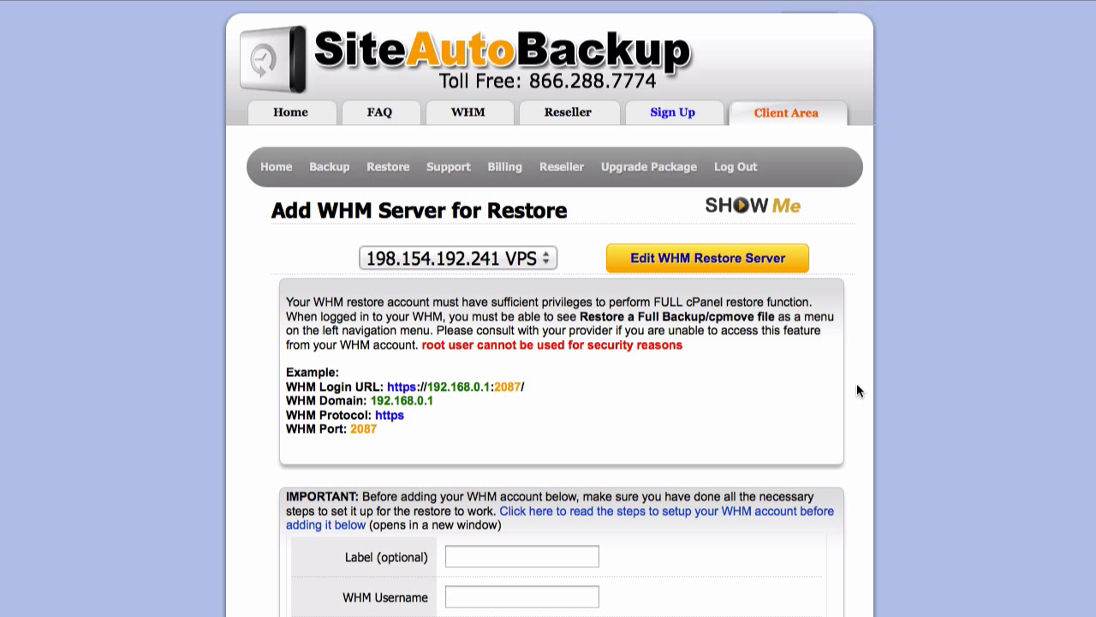
left_click(540, 270)
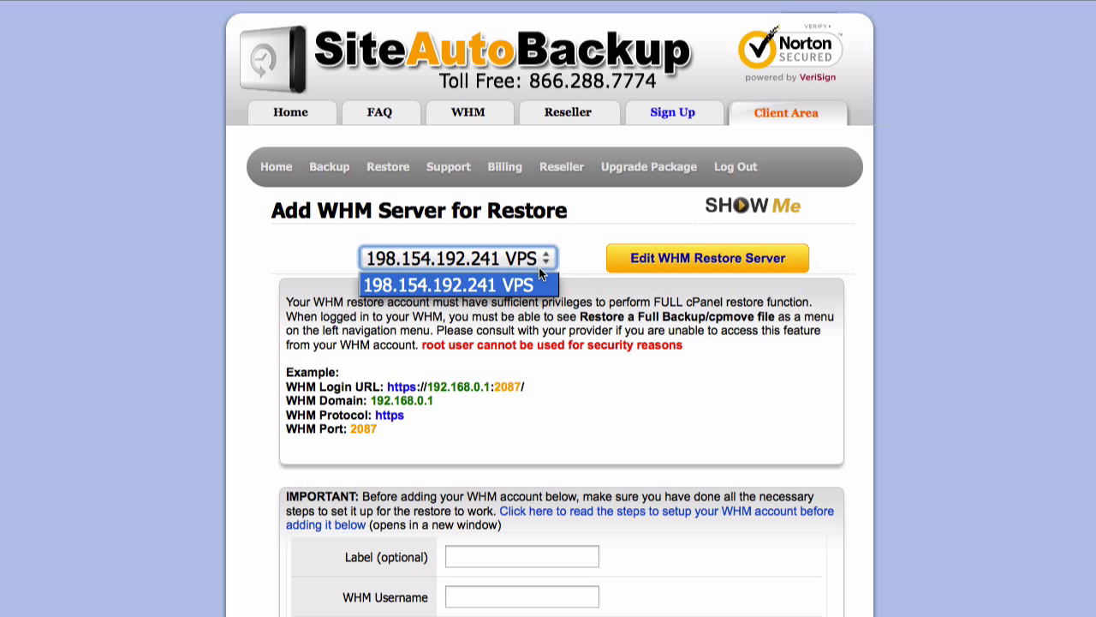
left_click(587, 297)
left_click(813, 328)
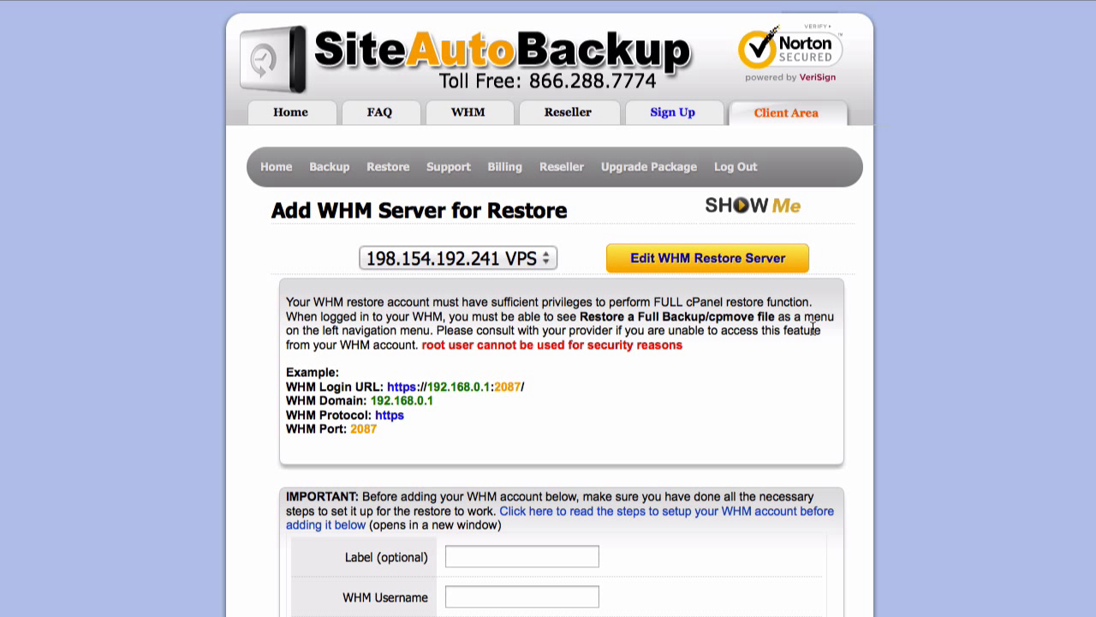
scroll(812, 328, "down", 3)
scroll(812, 328, "up", 3)
mouse_move(333, 166)
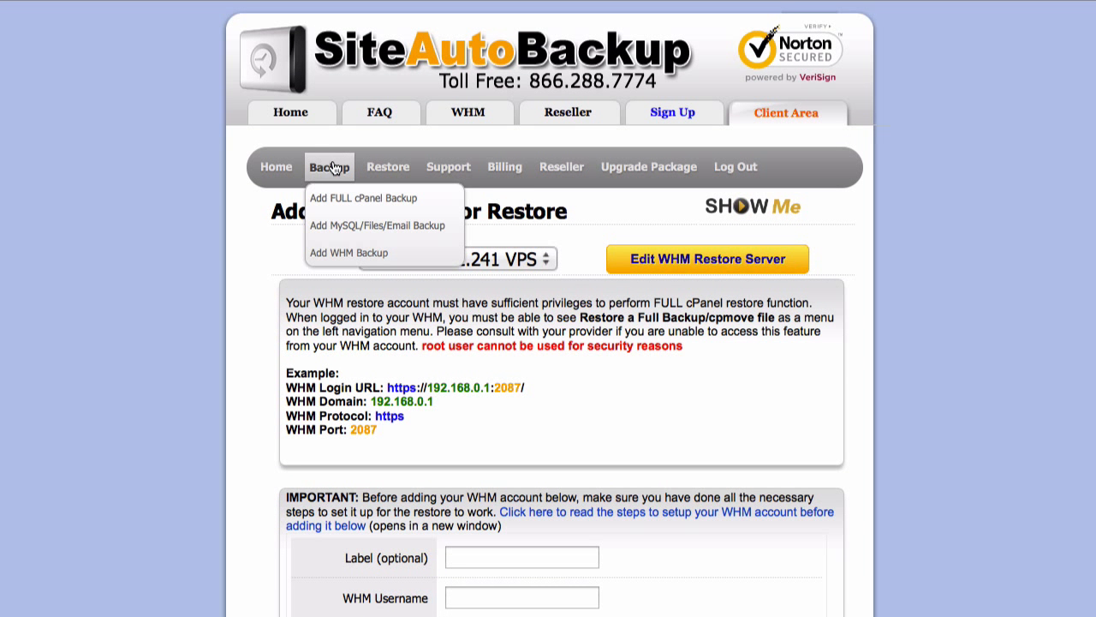
Open the Backup Manager and review the 9 account backups totalling 43.6 MB.
left_click(331, 167)
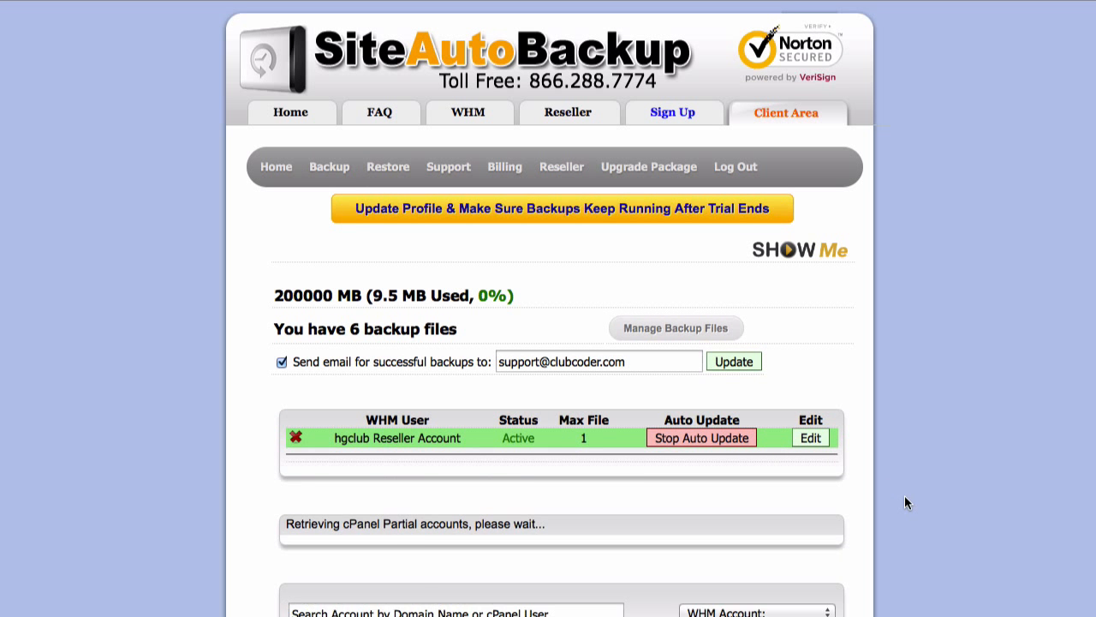
scroll(1032, 496, "down", 5)
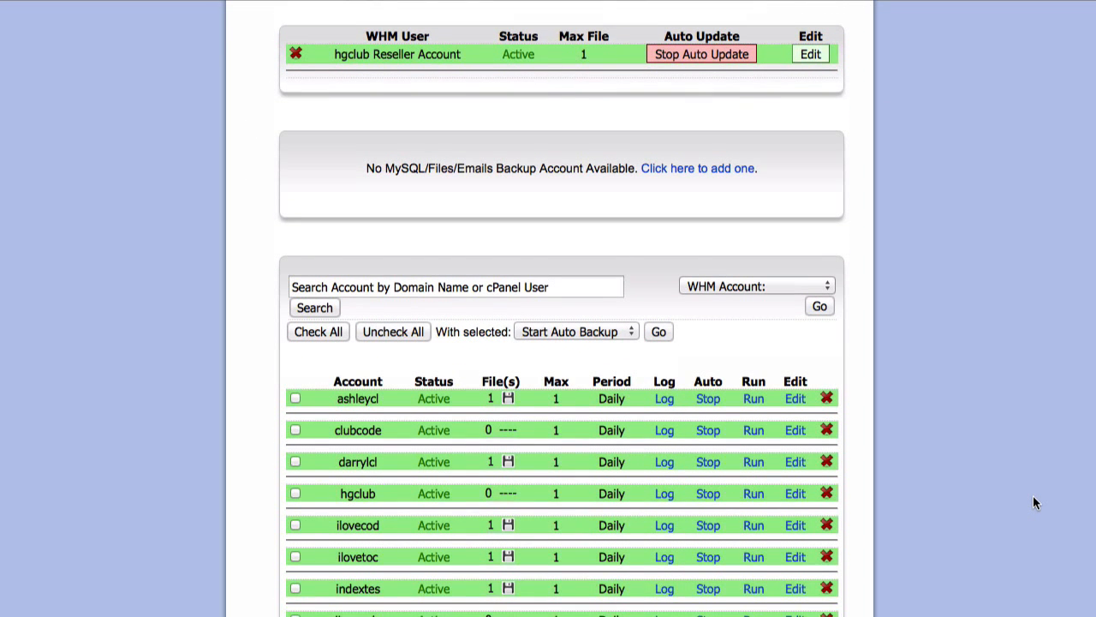
scroll(1032, 503, "down", 1)
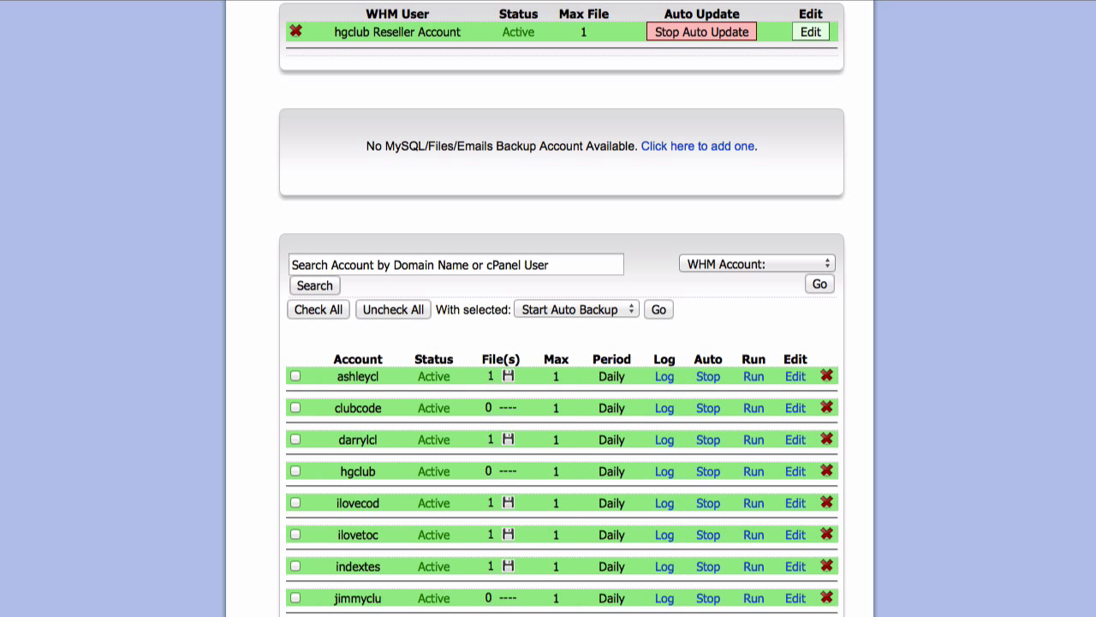
scroll(529, 479, "down", 1)
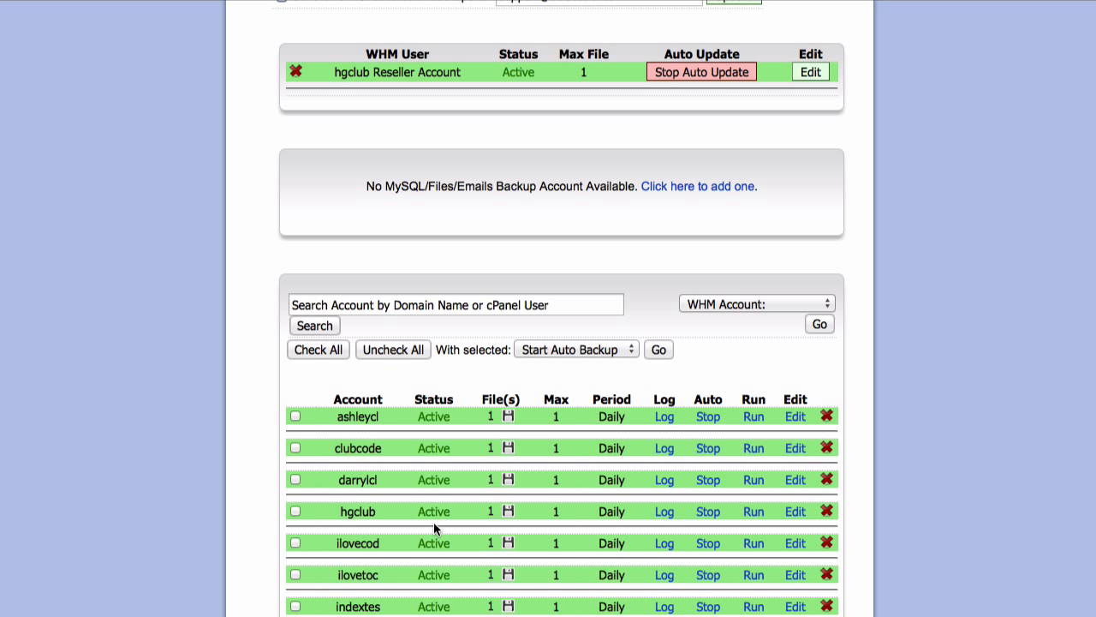
scroll(434, 525, "up", 5)
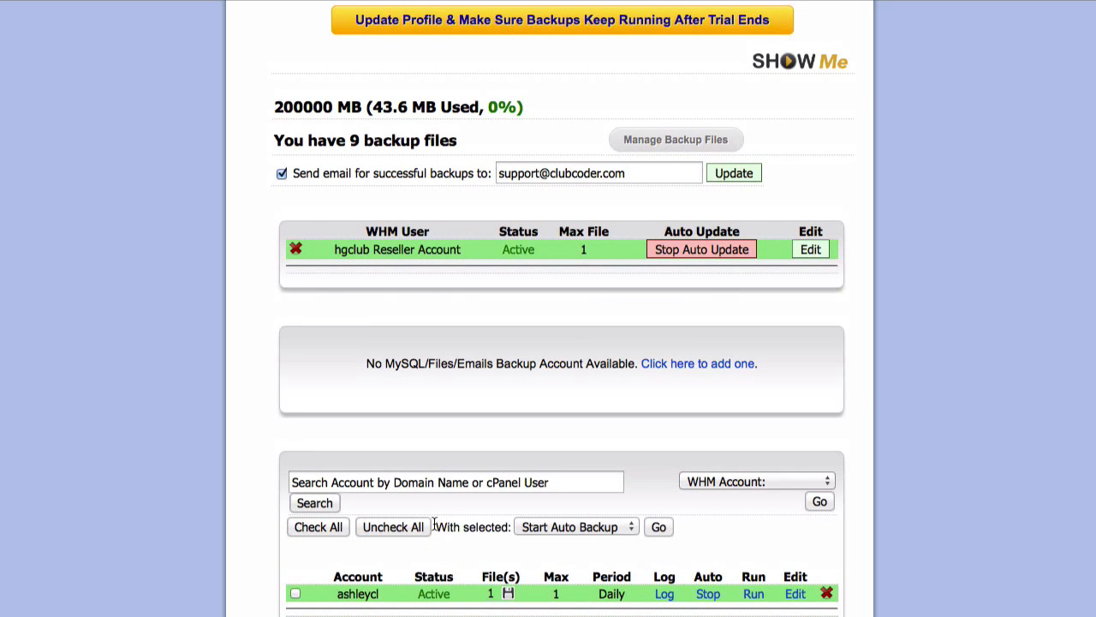
scroll(433, 522, "up", 2)
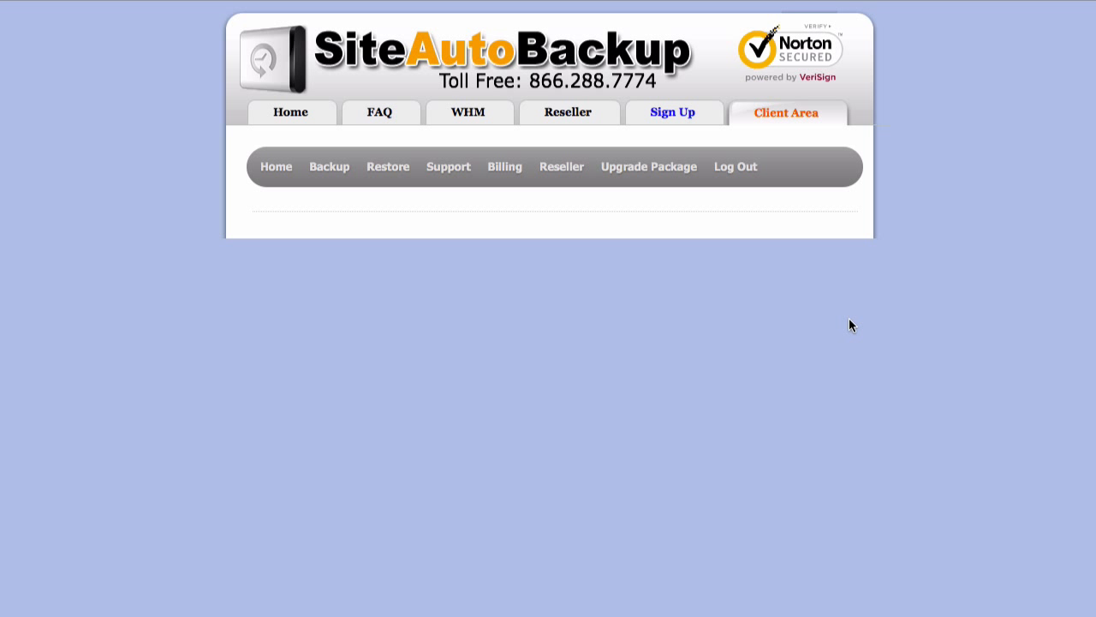
Check all backup files and restore them to WHM server 198.154.192.241 VPS.
scroll(843, 327, "down", 1)
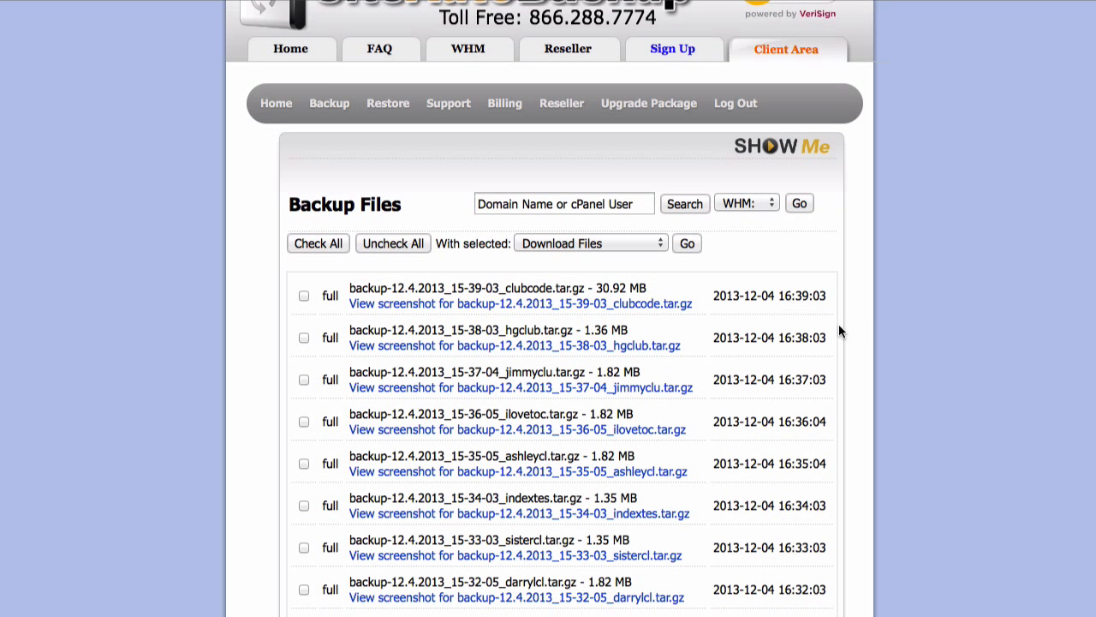
scroll(597, 335, "down", 5)
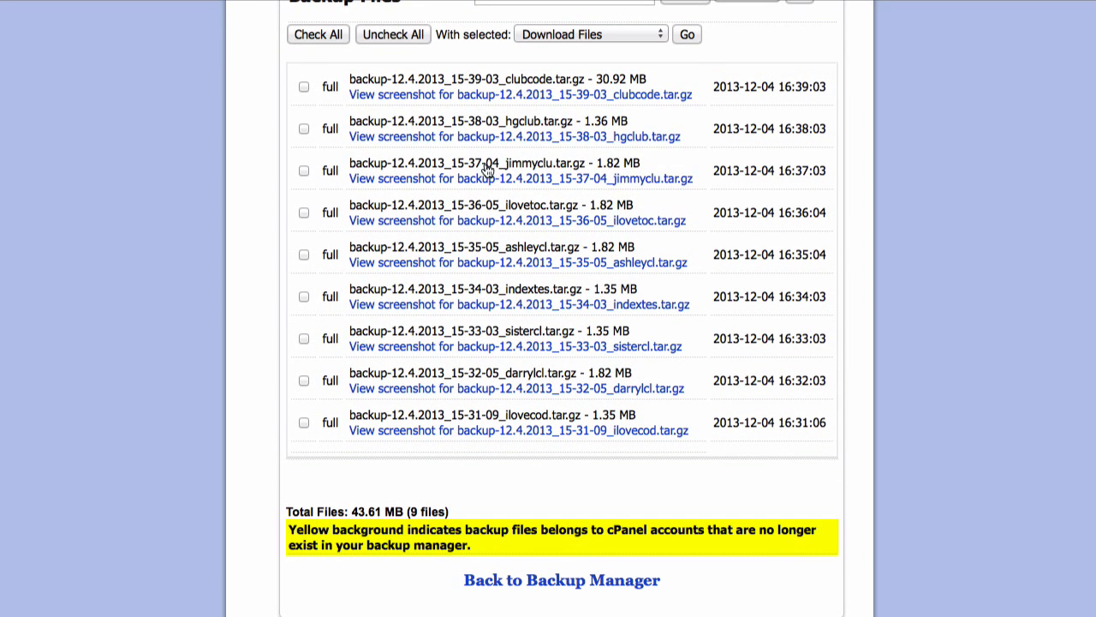
scroll(492, 107, "up", 3)
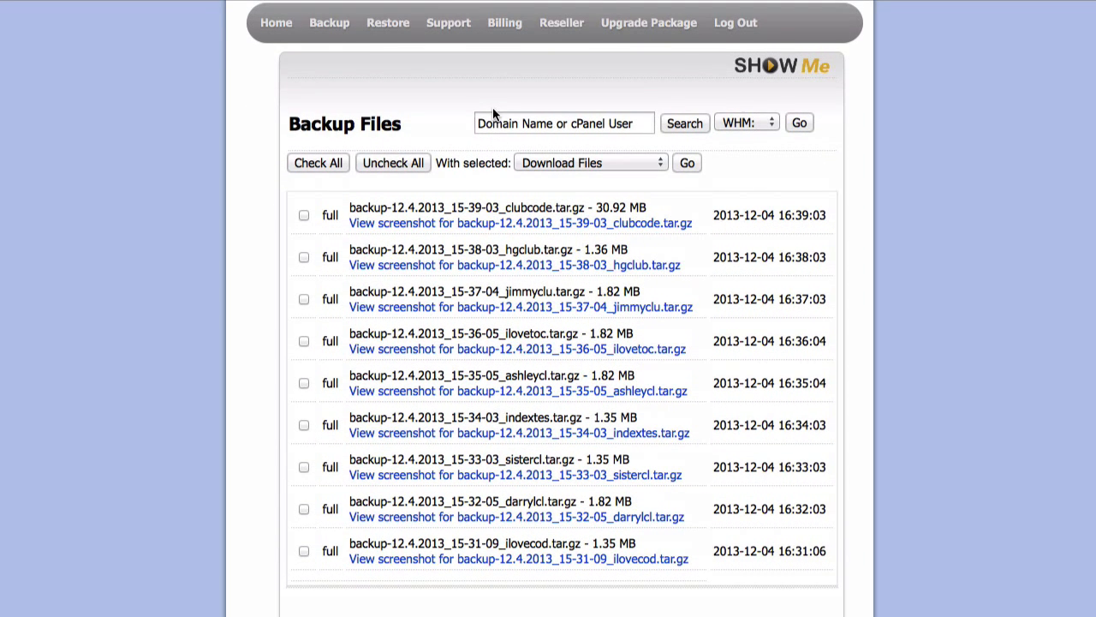
left_click(326, 162)
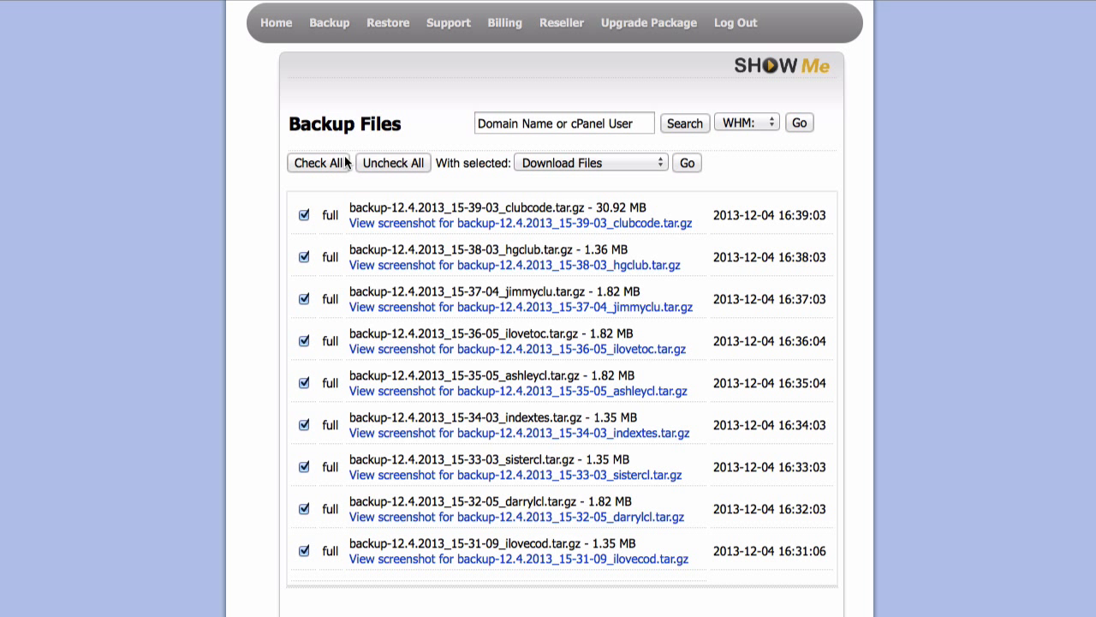
left_click(574, 170)
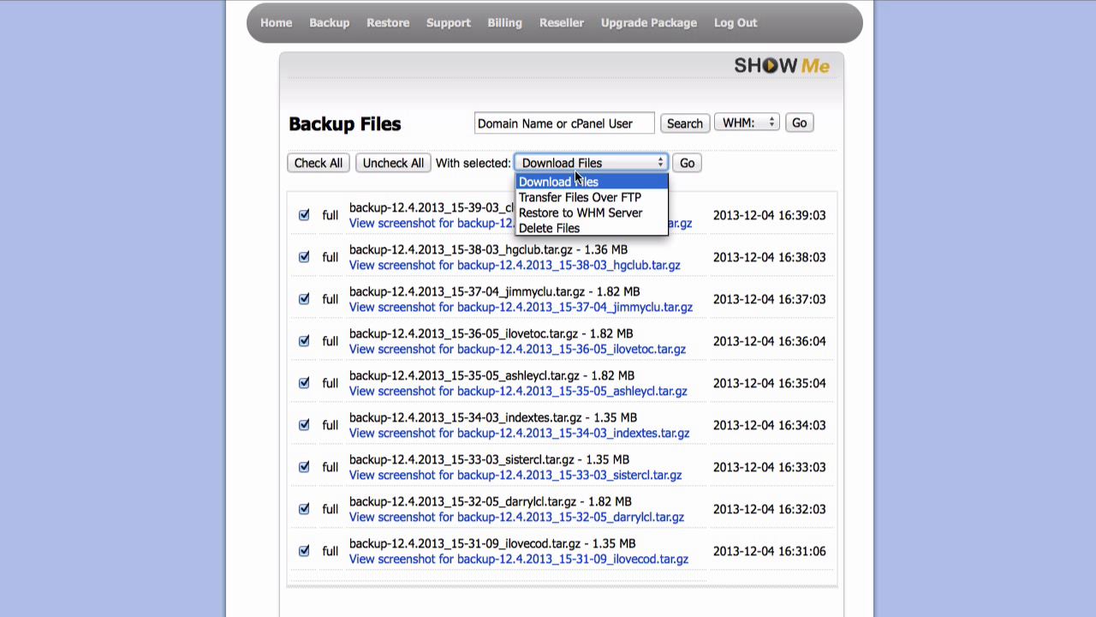
left_click(630, 220)
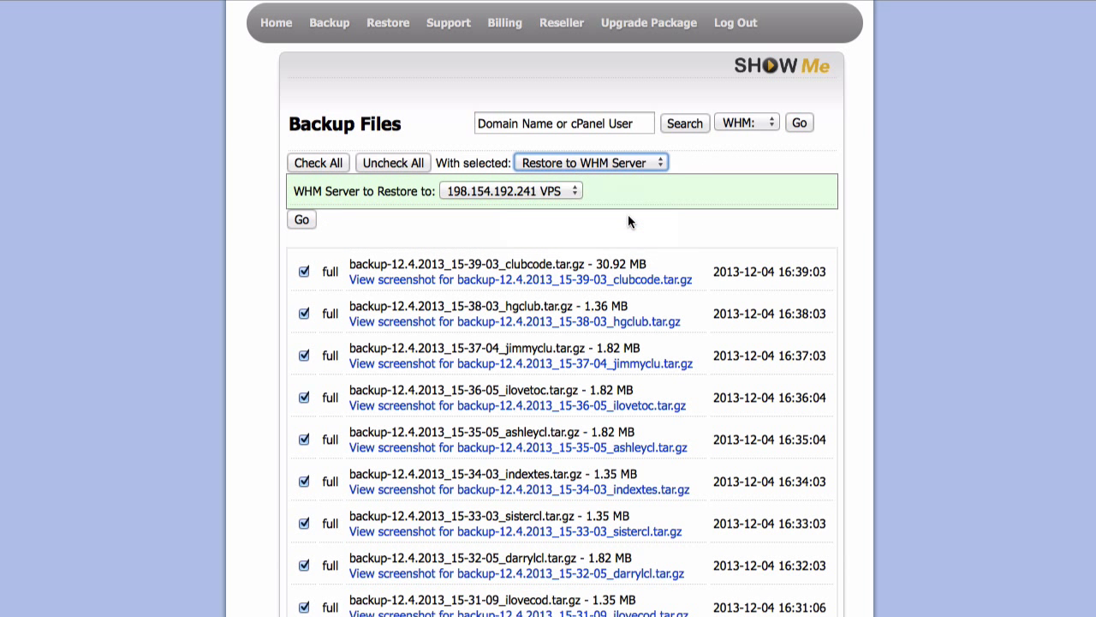
left_click(485, 192)
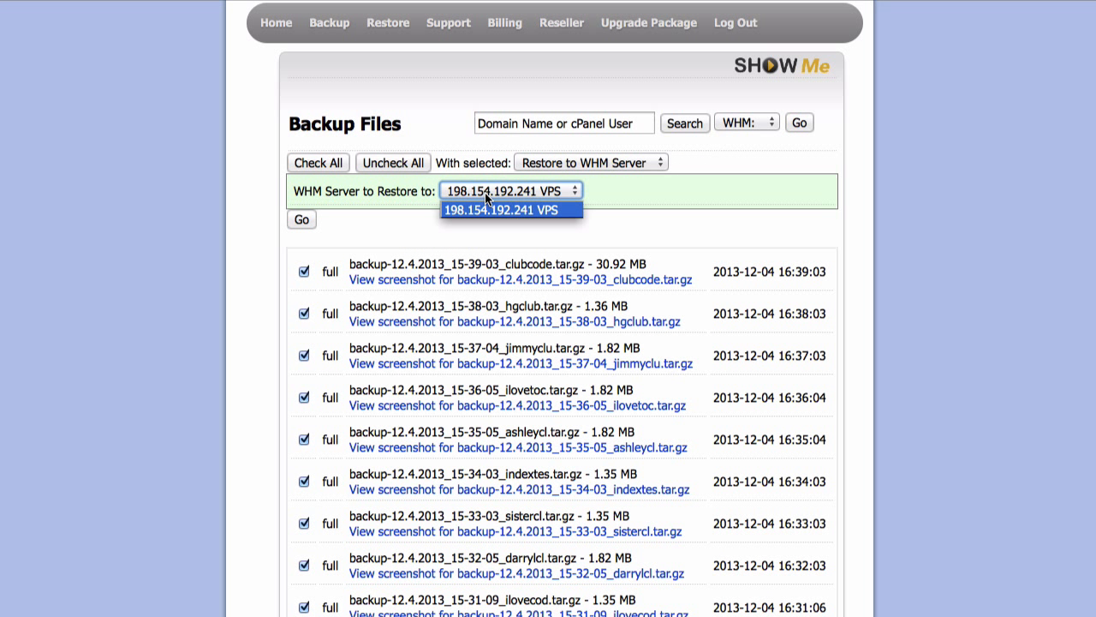
left_click(489, 212)
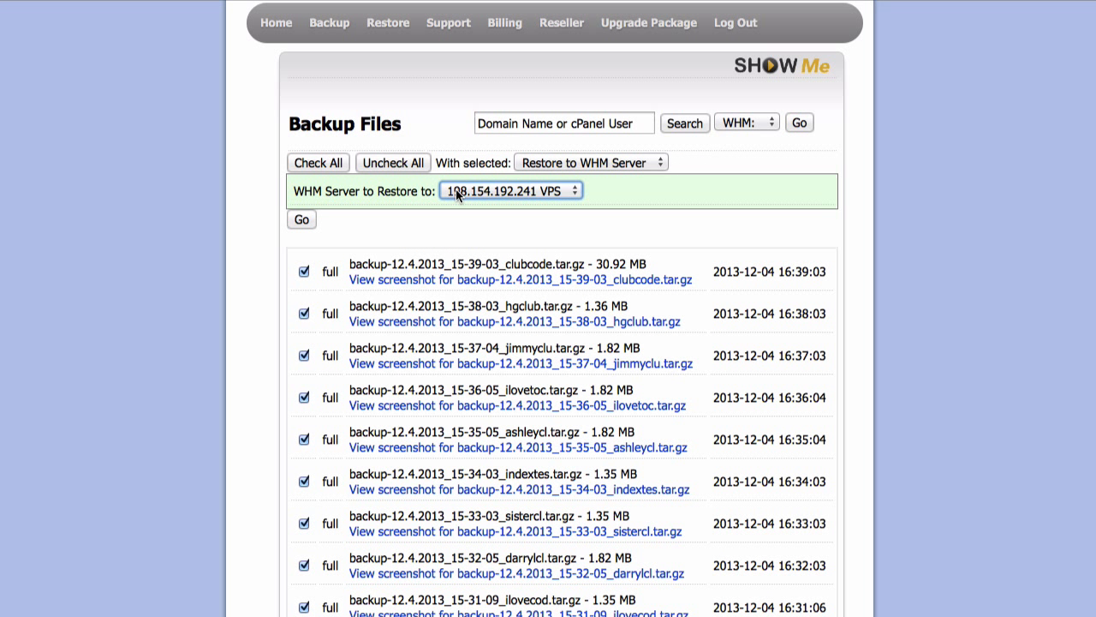
left_click(303, 220)
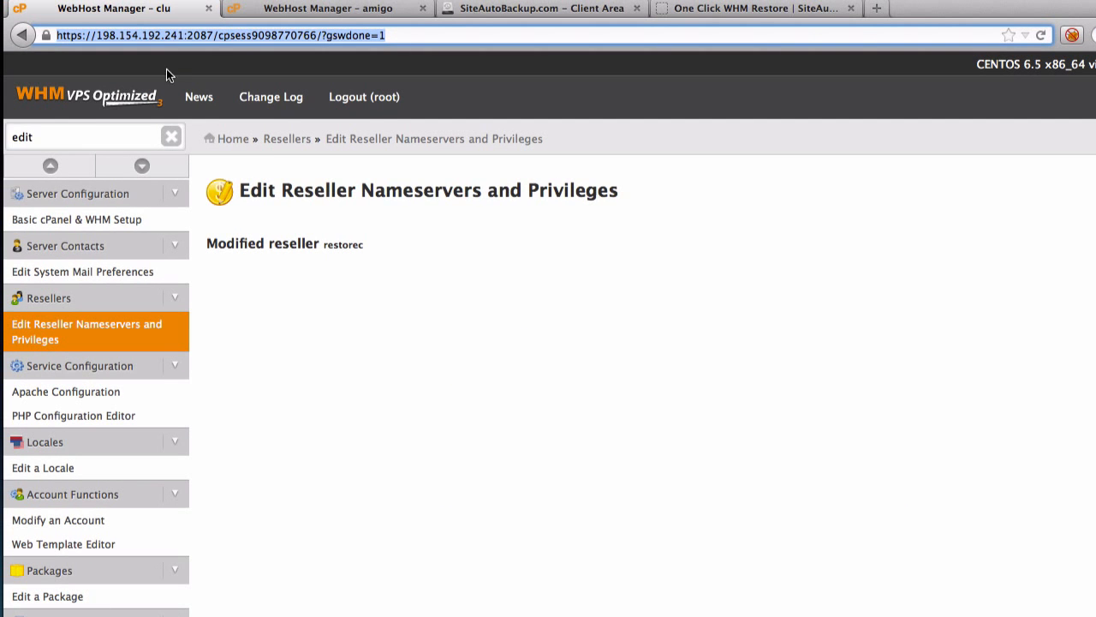
Show all ten accounts on 198.154.192.241 in List Accounts, then filter the sidebar for 'packa'.
double_click(84, 128)
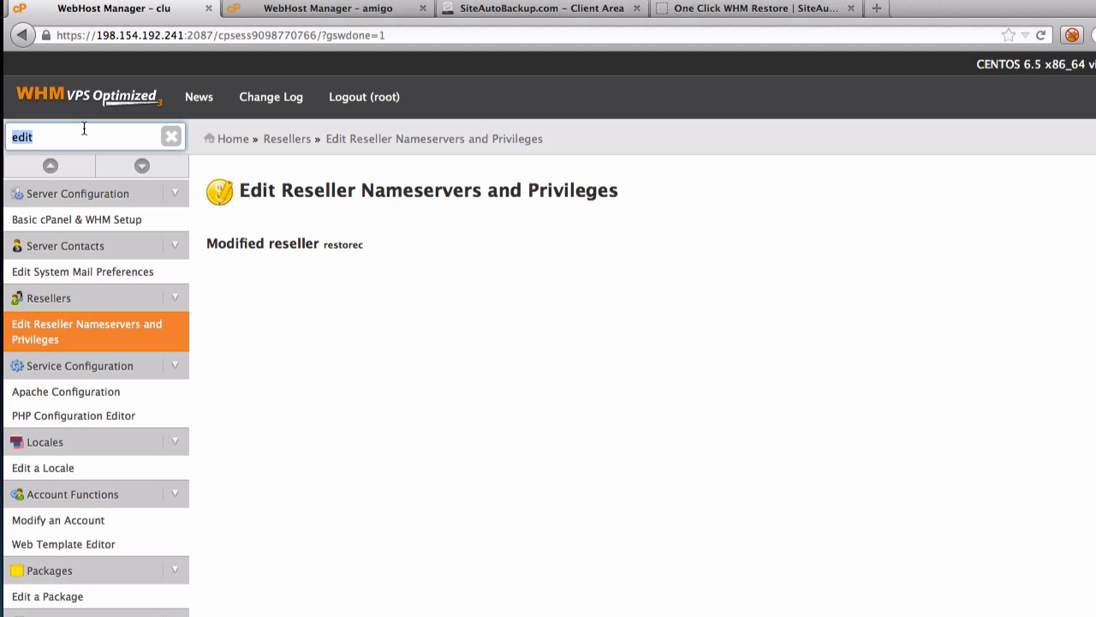
type("list")
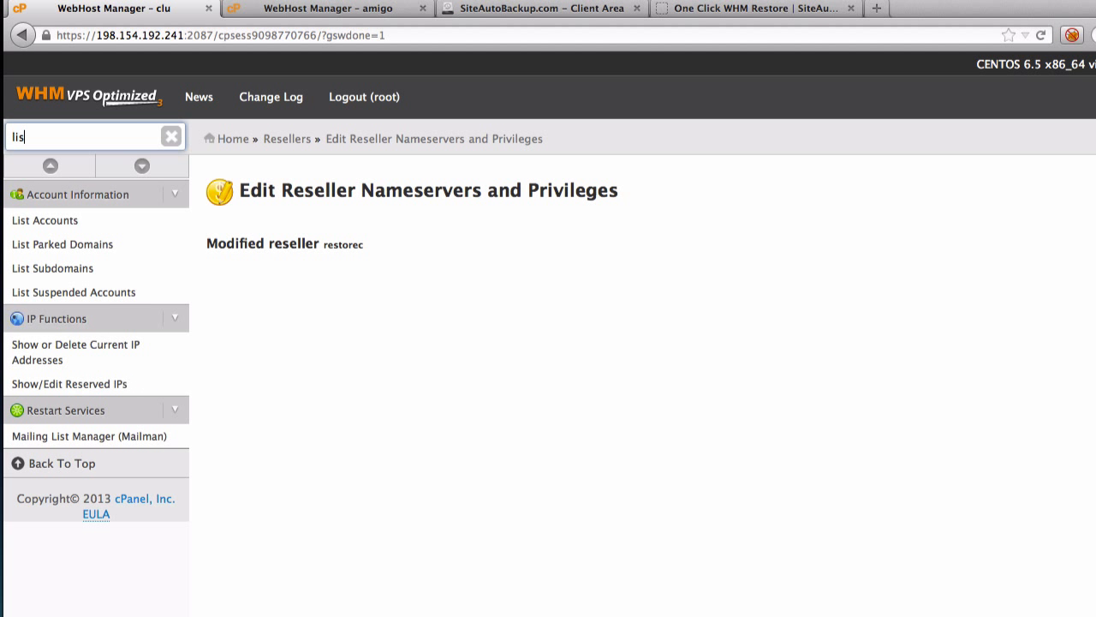
left_click(45, 221)
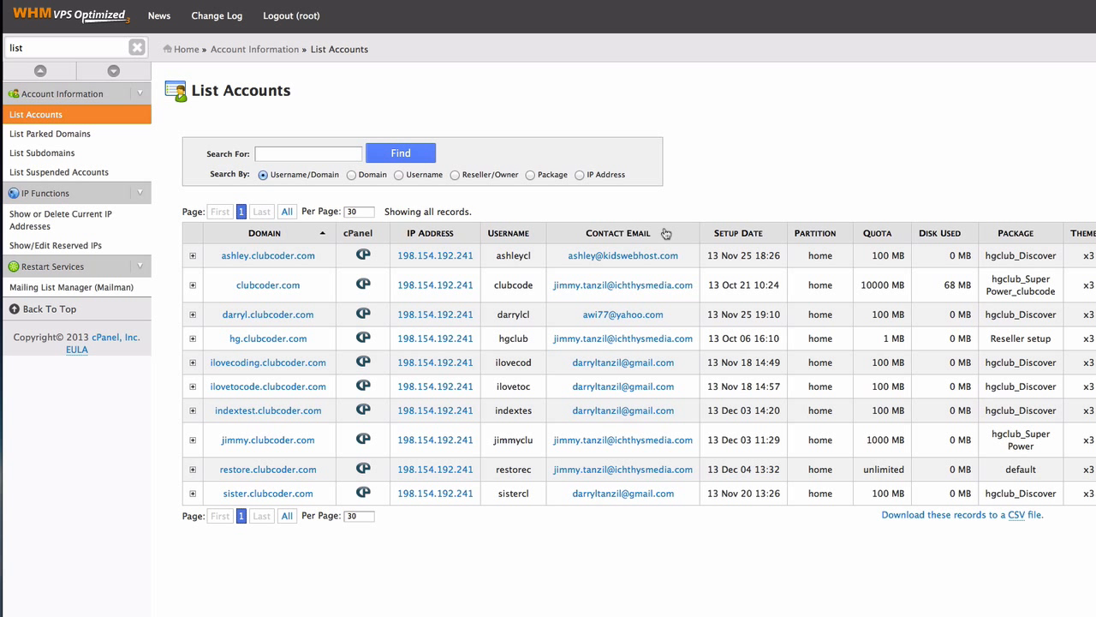
double_click(66, 49)
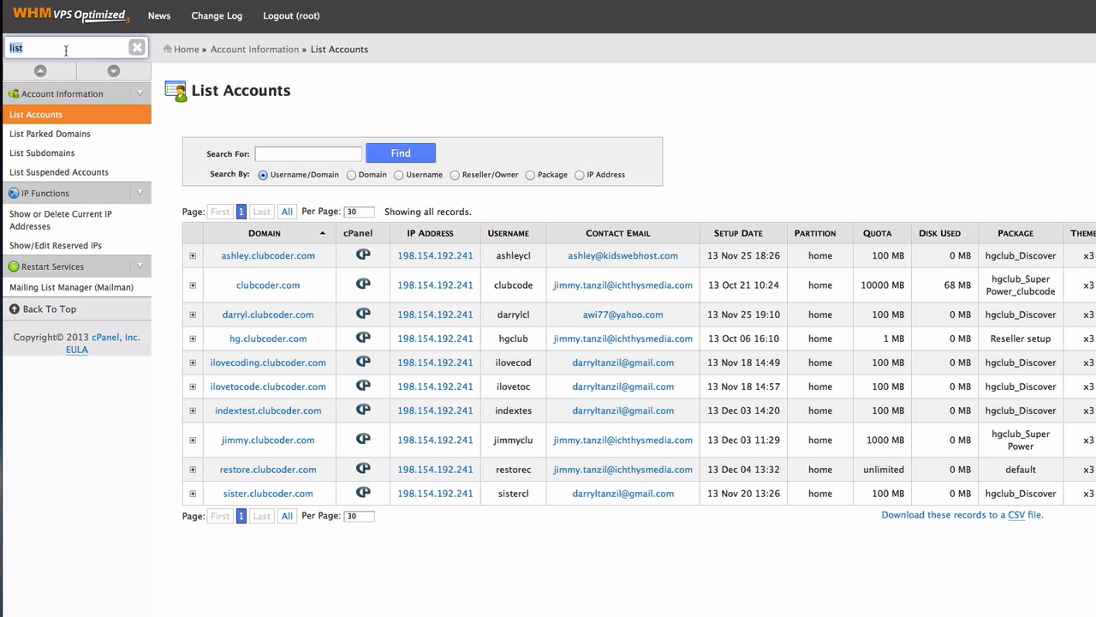
type("packa")
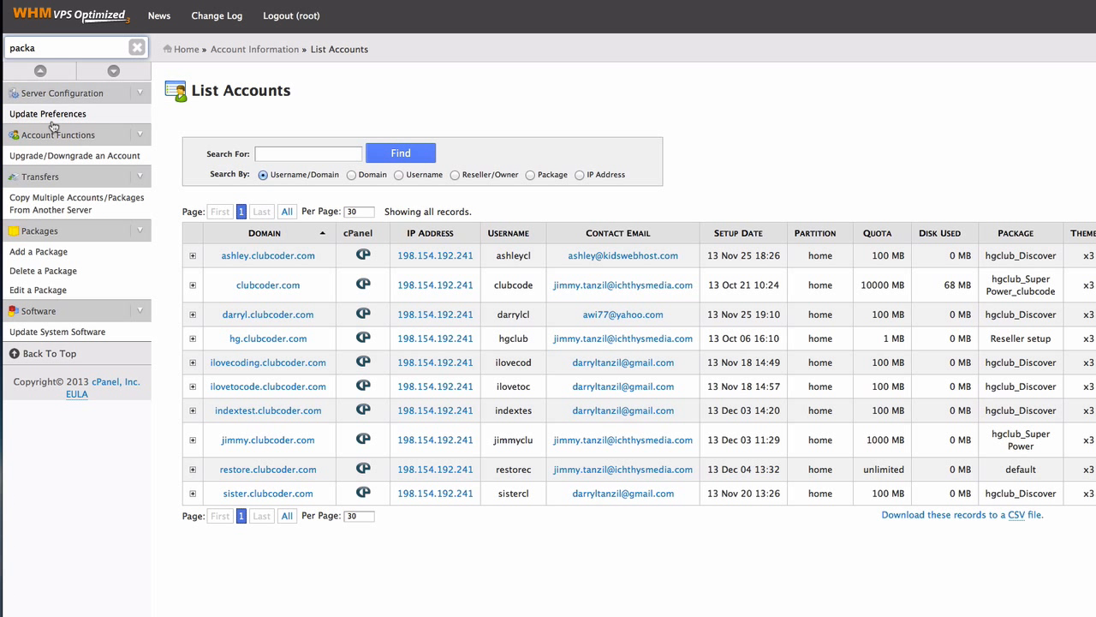
Open Edit a Package, listing hgclub_CC, hgclub_Discover, hgclub_Super Power and hgclub_Super Power_clubcode.
left_click(65, 295)
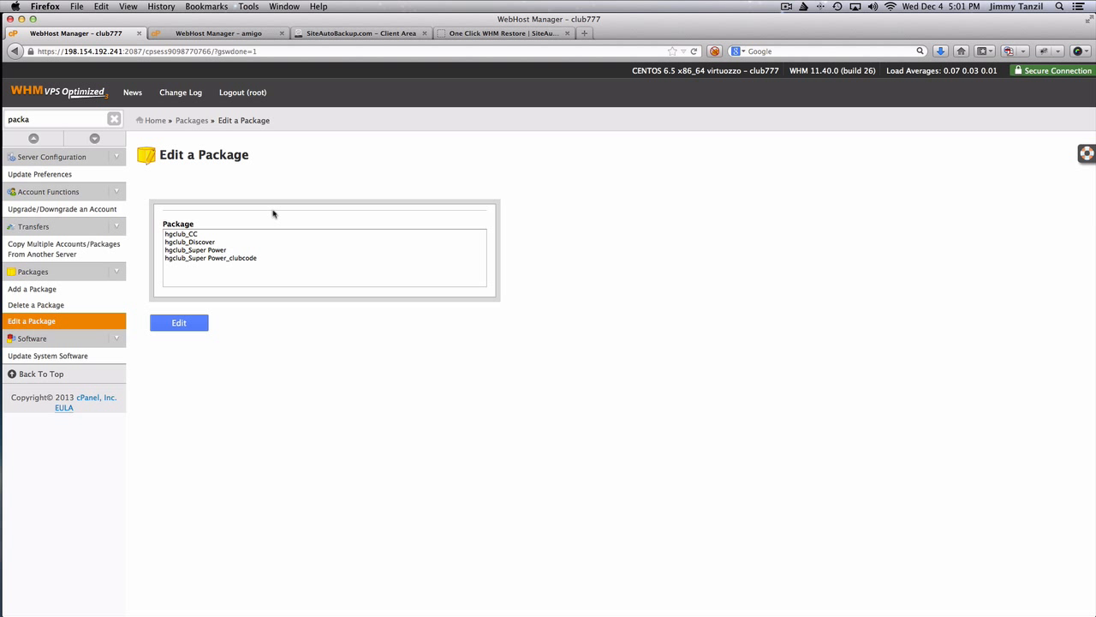
Load the clubcoder.com WHMCS admin area in a new browser tab.
left_click(584, 34)
type("wh")
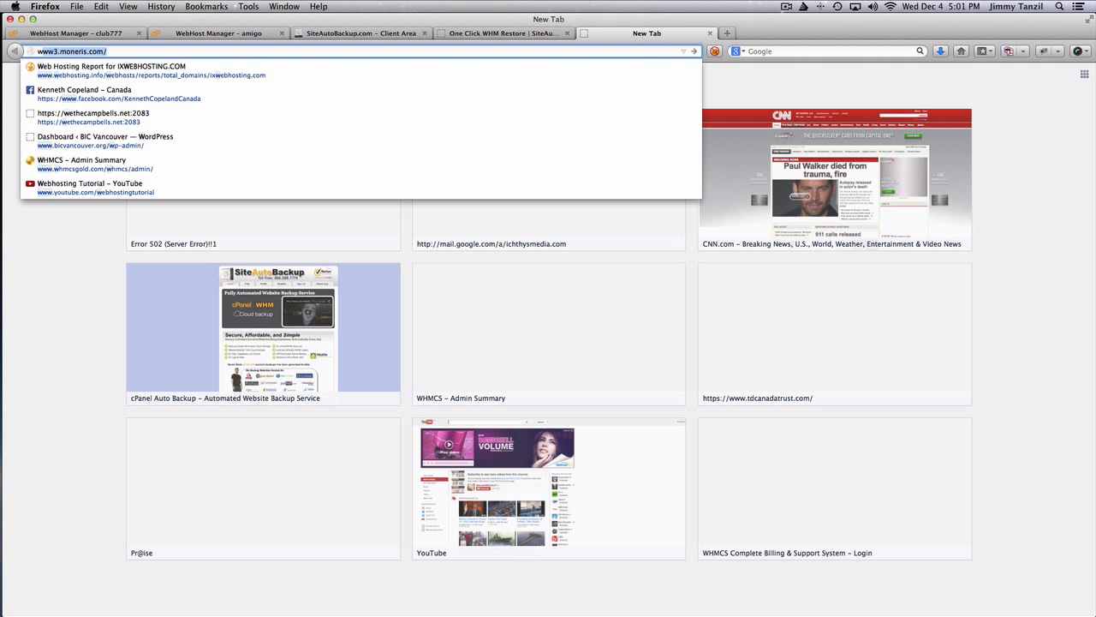
key("BackSpace")
key("BackSpace")
key("BackSpace")
type("admin")
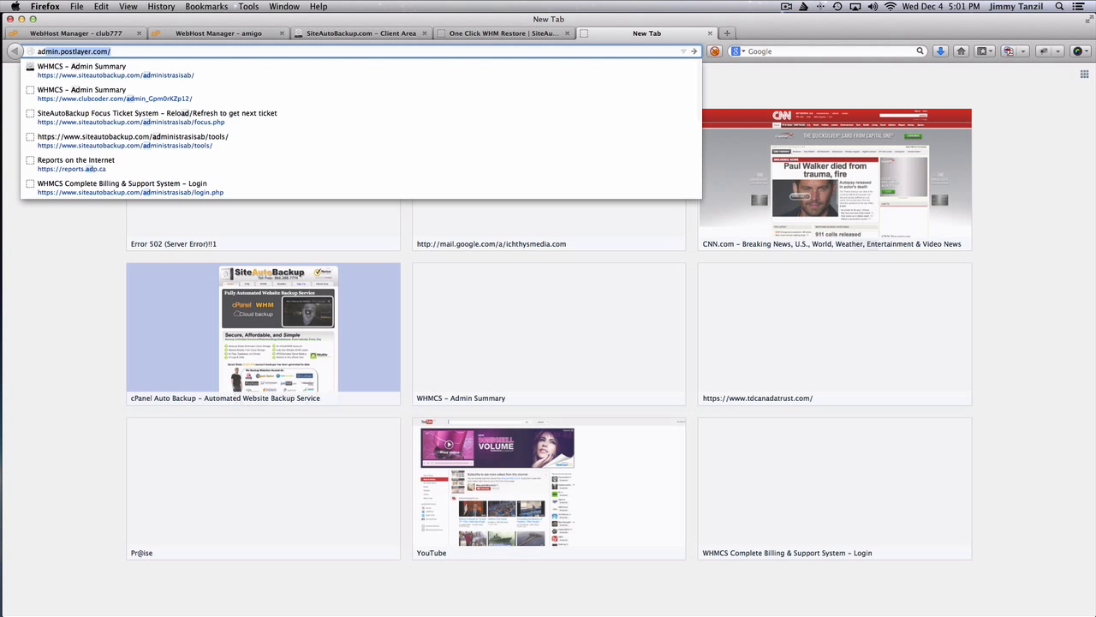
key("Down")
key("Down")
key("Return")
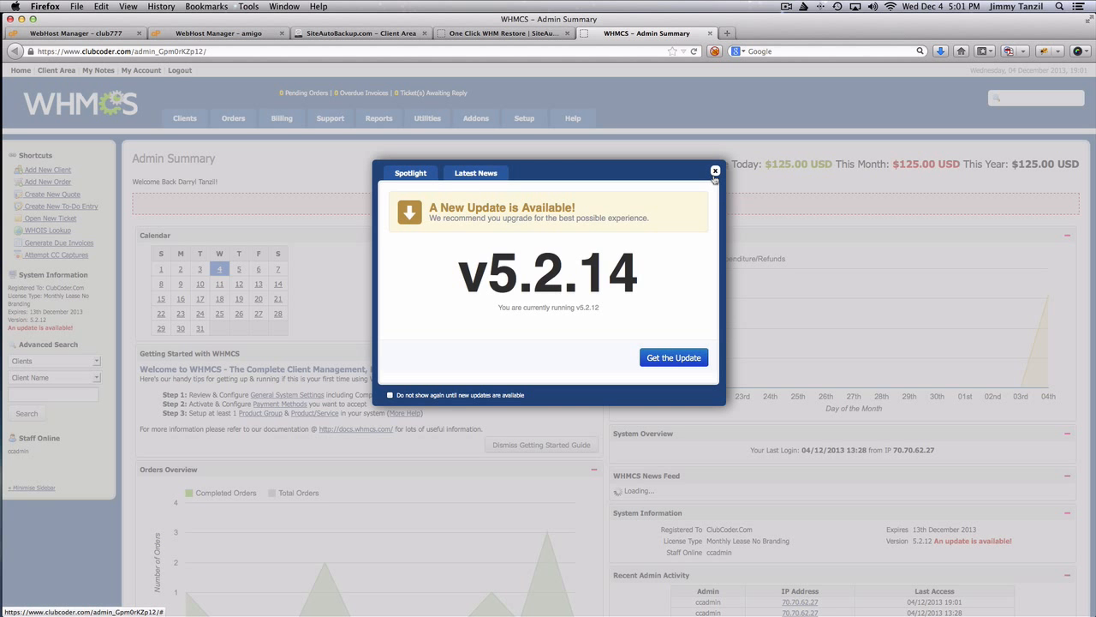
Dismiss the update announcement and go to Setup > Products/Services > Servers.
left_click(715, 172)
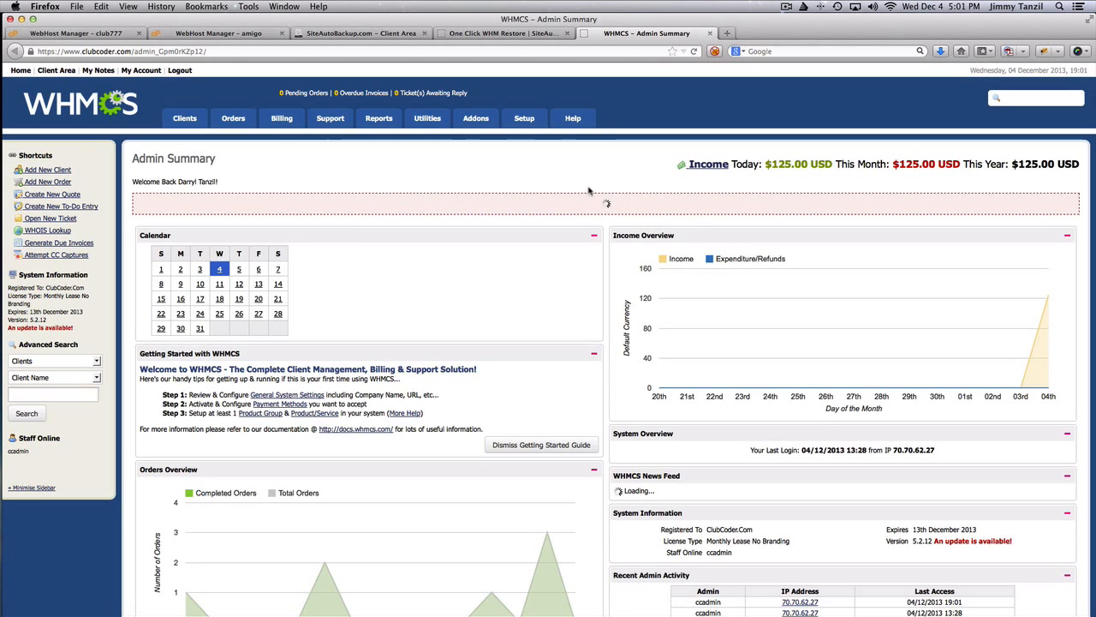
mouse_move(526, 128)
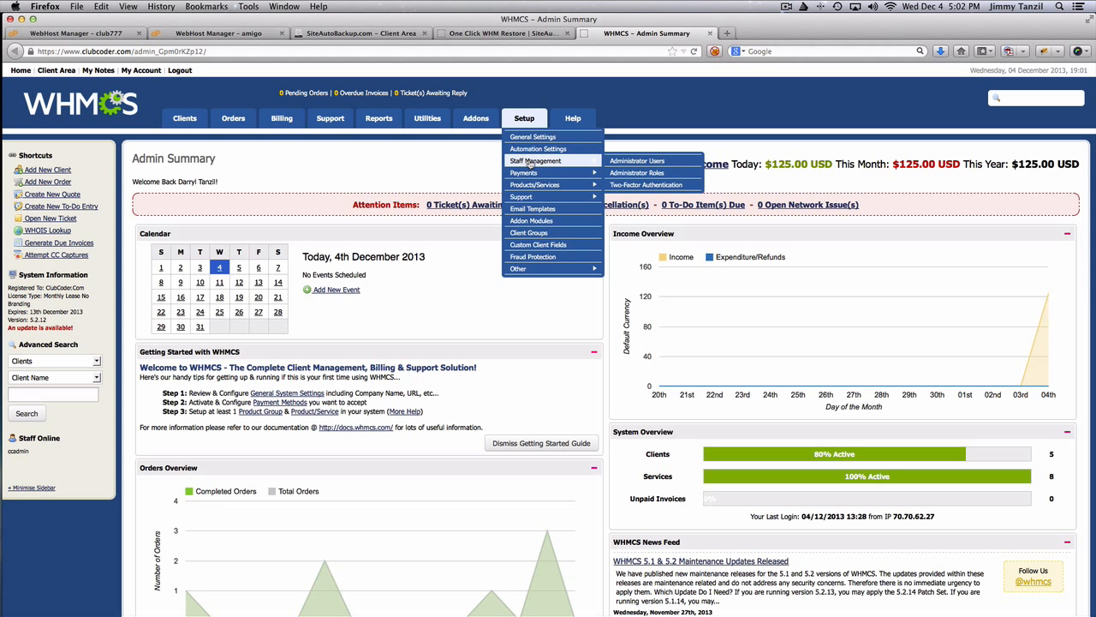
mouse_move(533, 186)
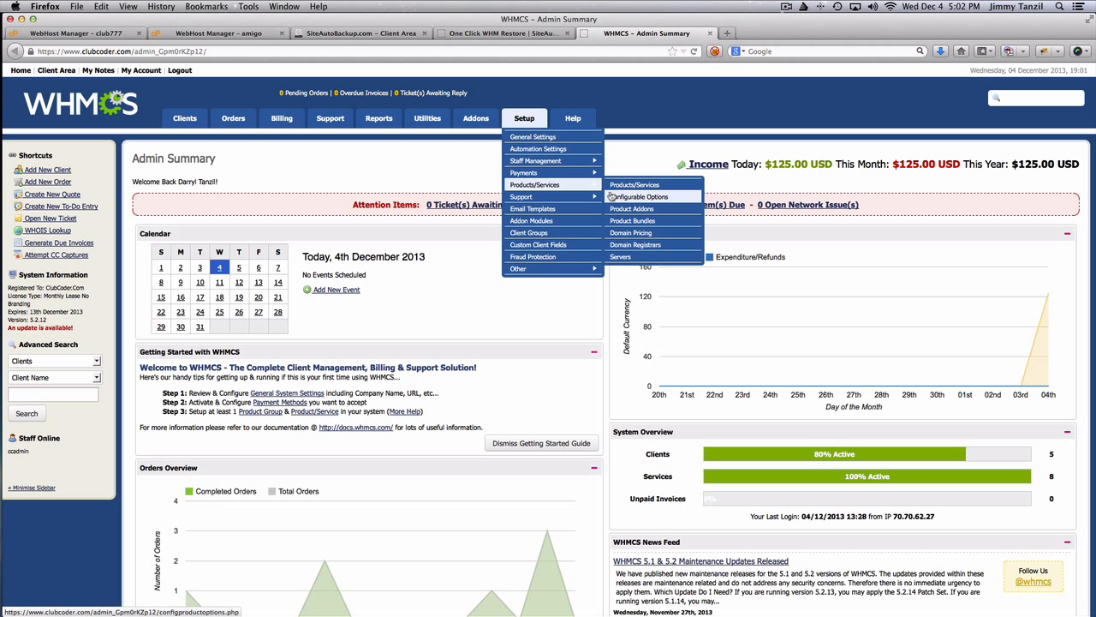
left_click(620, 256)
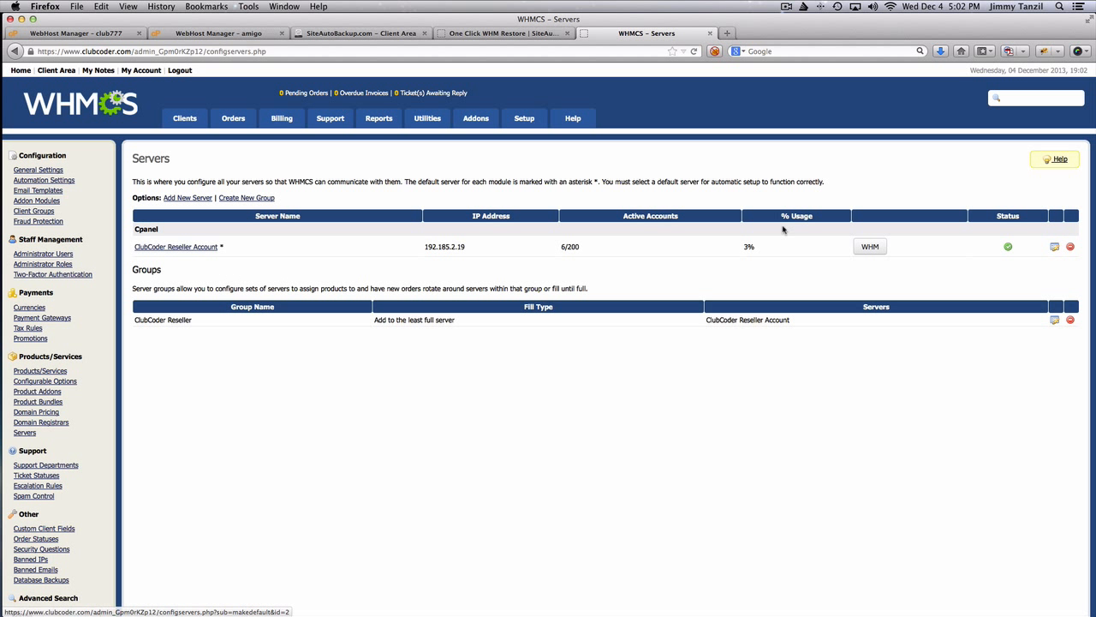
Rename the server to ClubCoder VPS Server with hostname club777.clubcoder.com.
left_click(1054, 247)
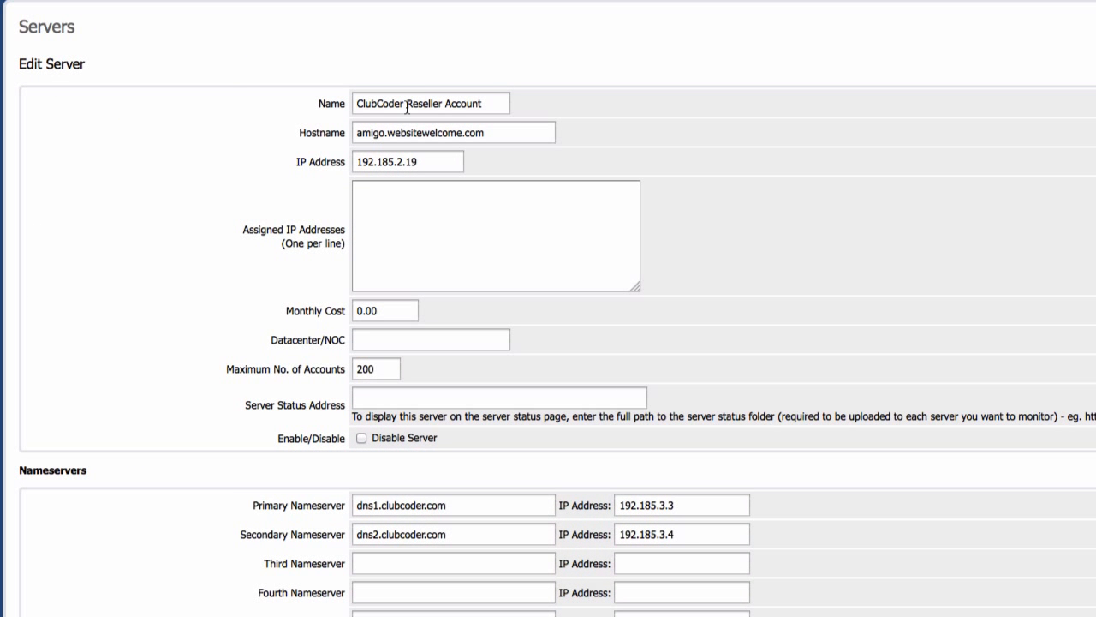
left_click_drag(407, 104, 558, 99)
type("VP")
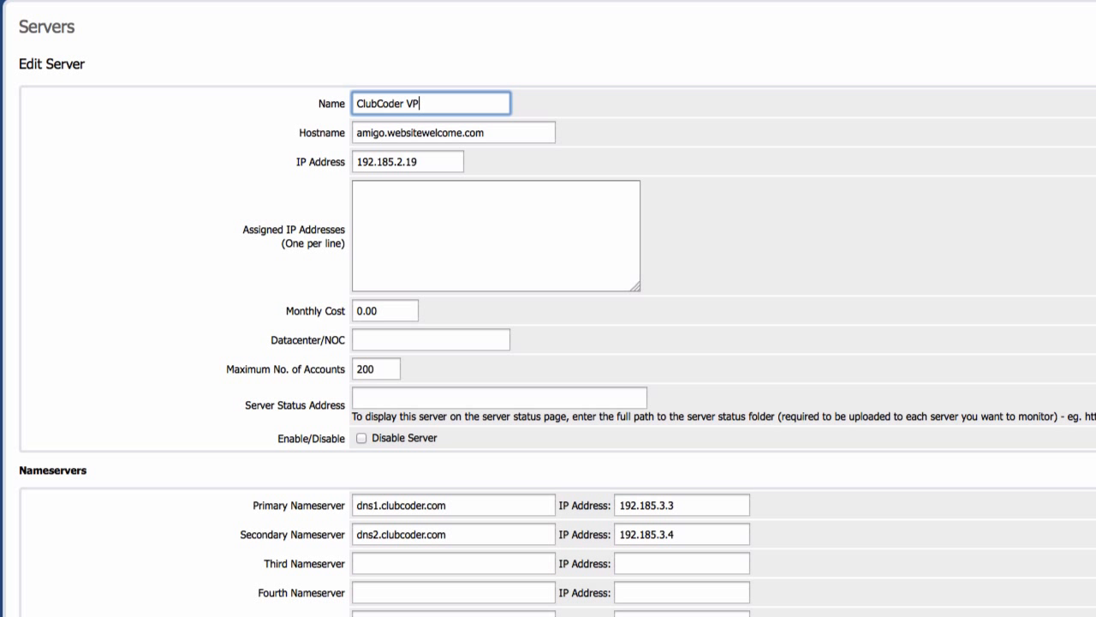
type("S Server")
left_click(471, 135)
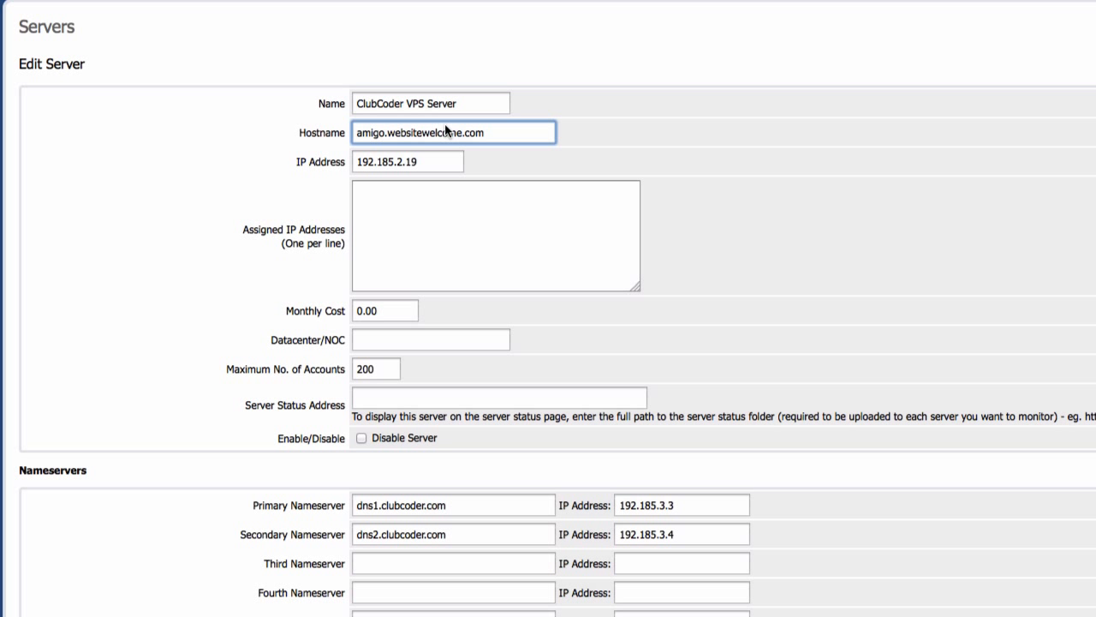
double_click(446, 131)
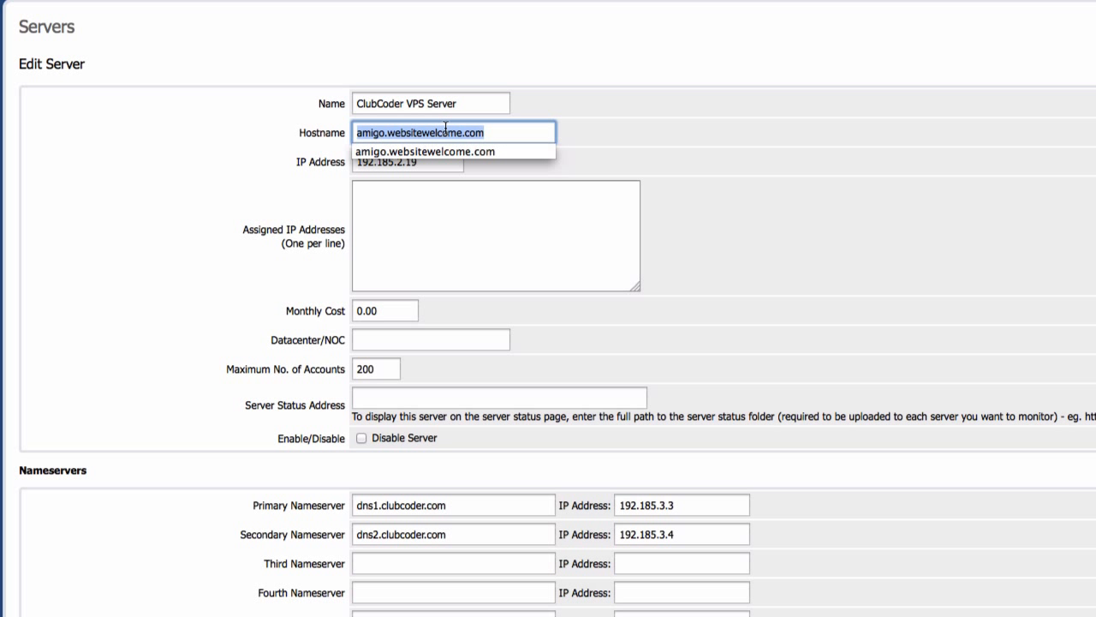
type("club")
key("Down")
key("Return")
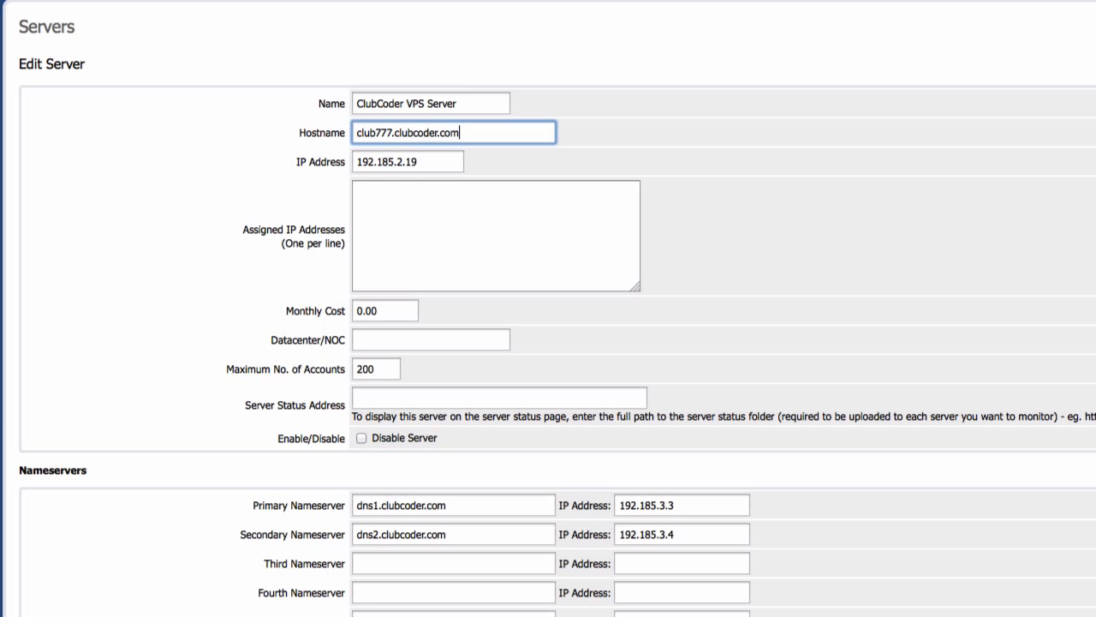
Select the VPS IP 198.154.192.241 in the club777 WHM tab's web address.
left_click(424, 160)
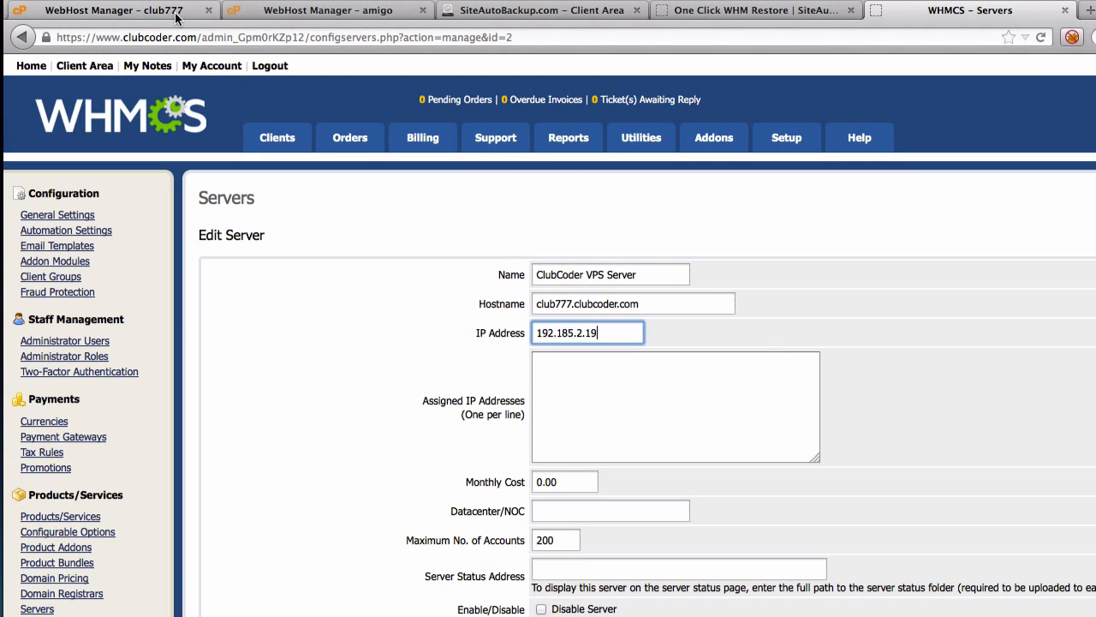
left_click(177, 17)
left_click(181, 36)
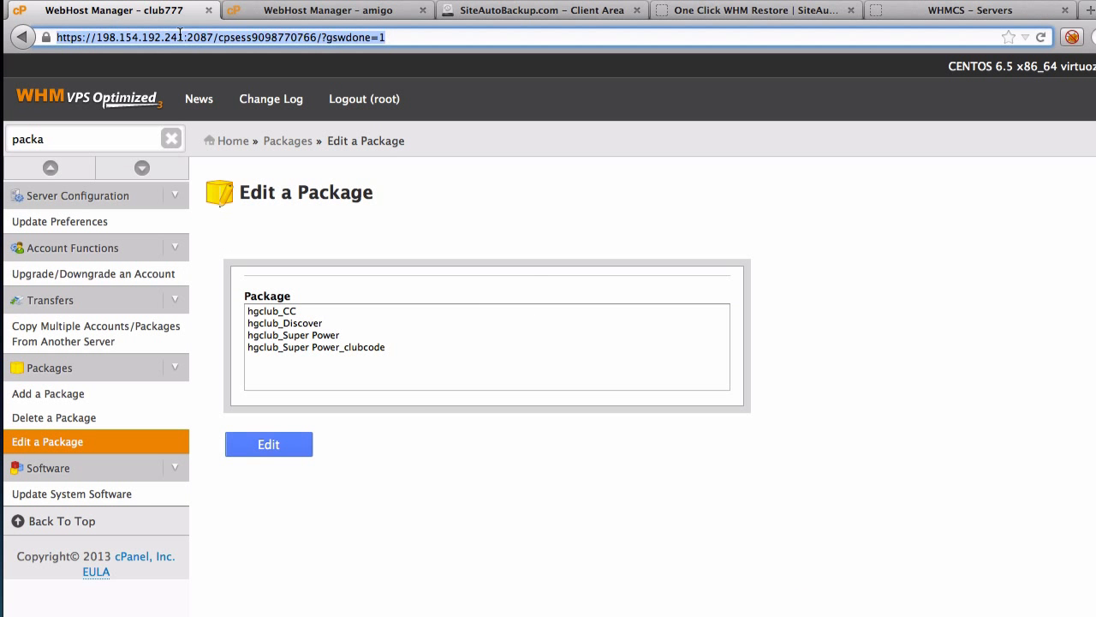
left_click(185, 37)
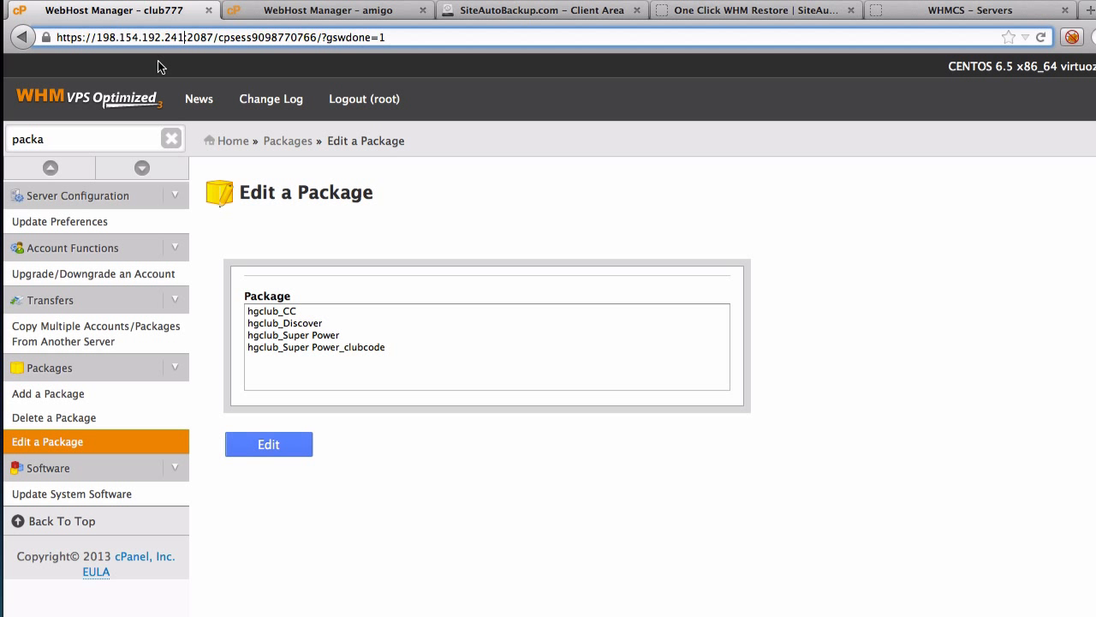
left_click(102, 37, "shift")
left_click(96, 37, "shift")
key("super+c")
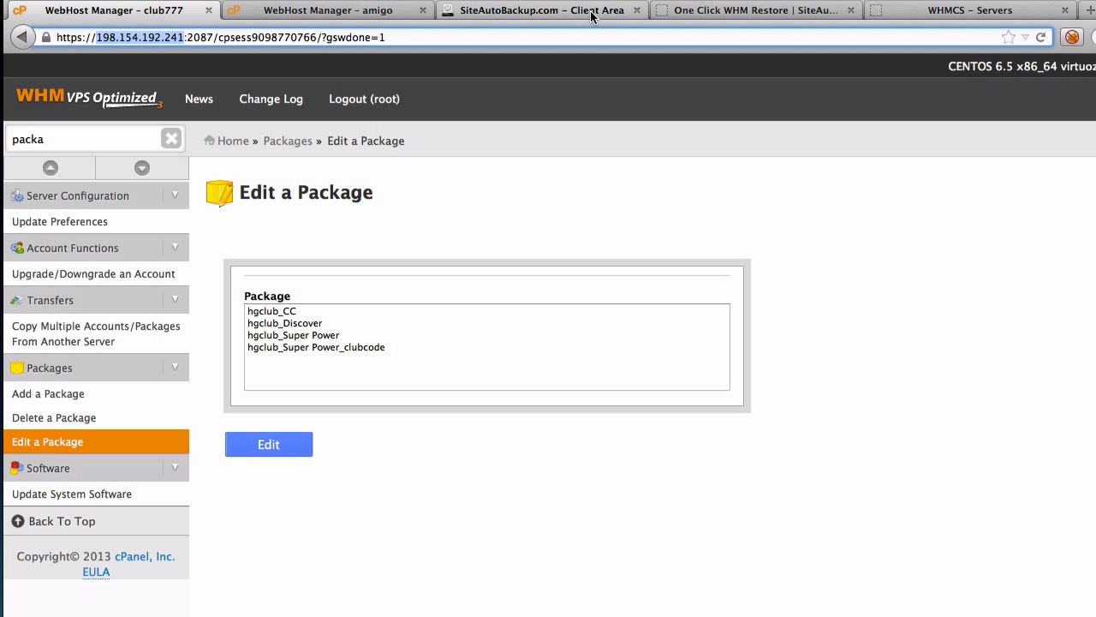
Replace the server's IP address with 198.154.192.241 in WHMCS.
left_click(940, 17)
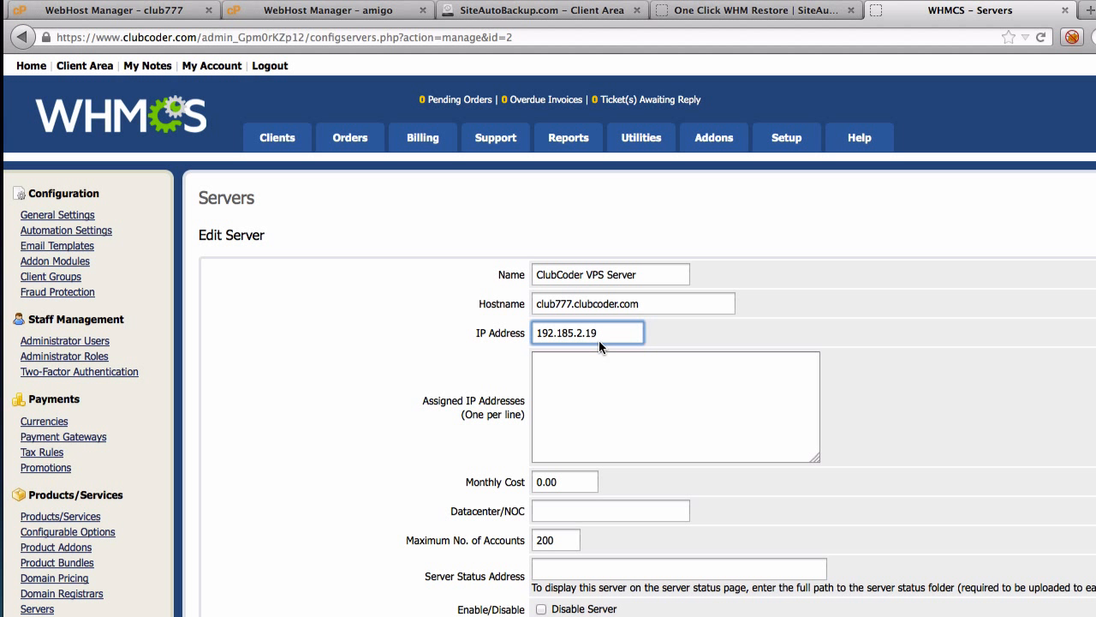
double_click(598, 337)
key("super+a")
key("super+v")
left_click(713, 389)
Clear the old username hgclub, then return to the club777 WebHost Manager.
scroll(713, 389, "down", 4)
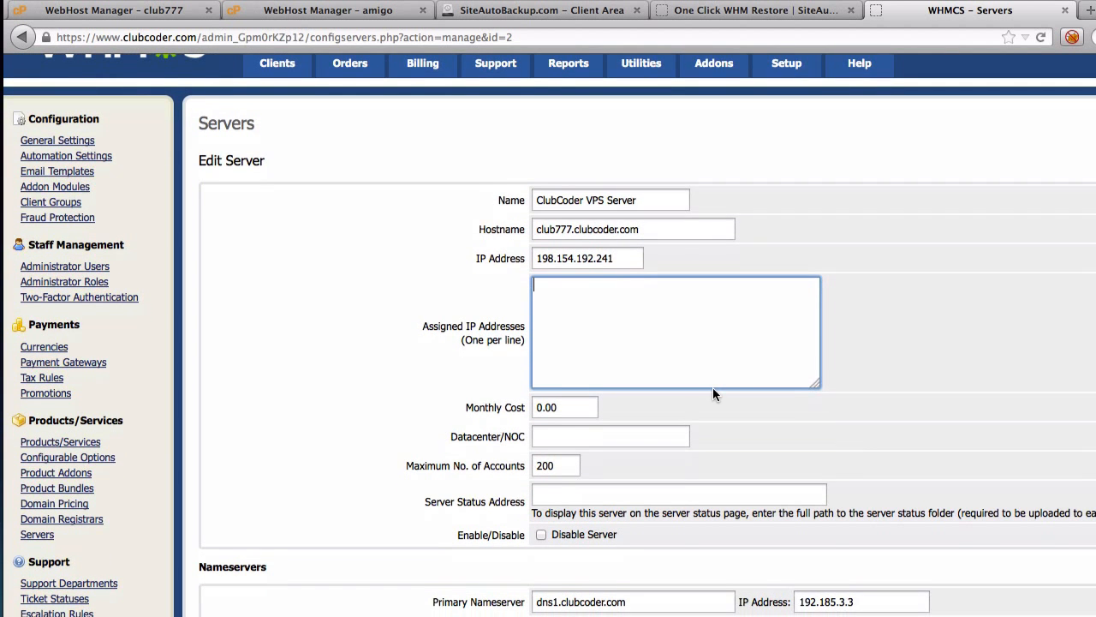
scroll(713, 390, "down", 3)
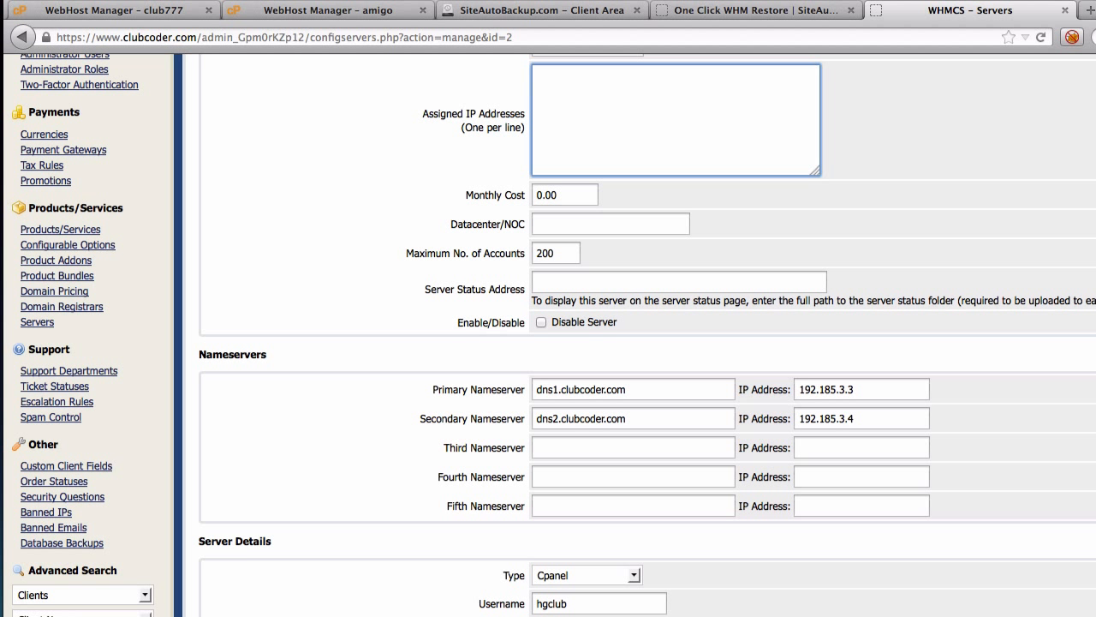
double_click(586, 604)
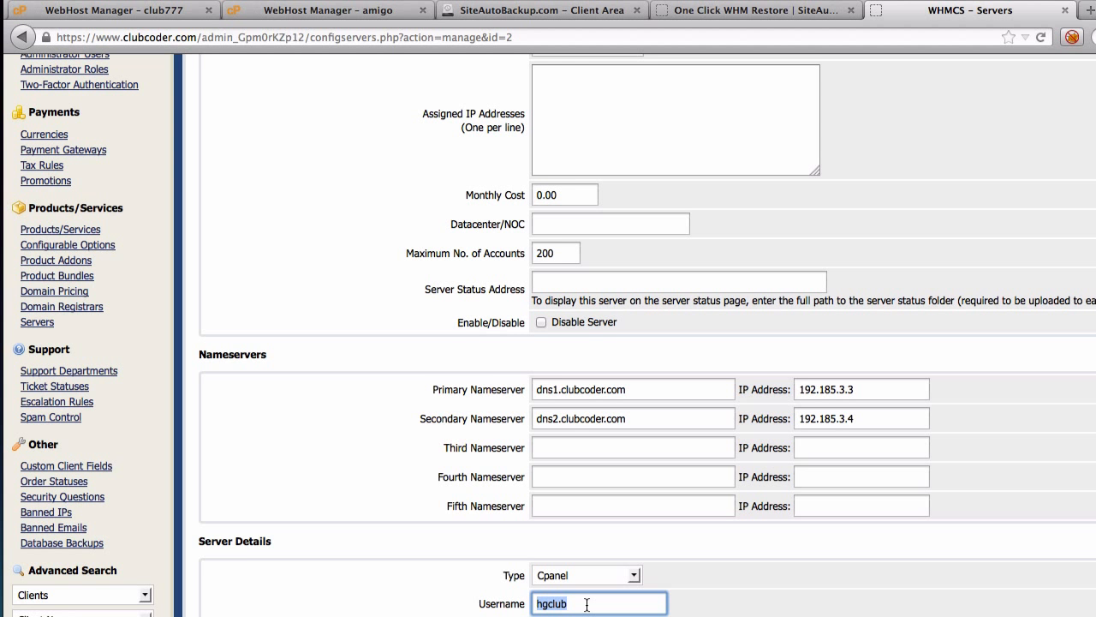
scroll(587, 604, "down", 5)
key("BackSpace")
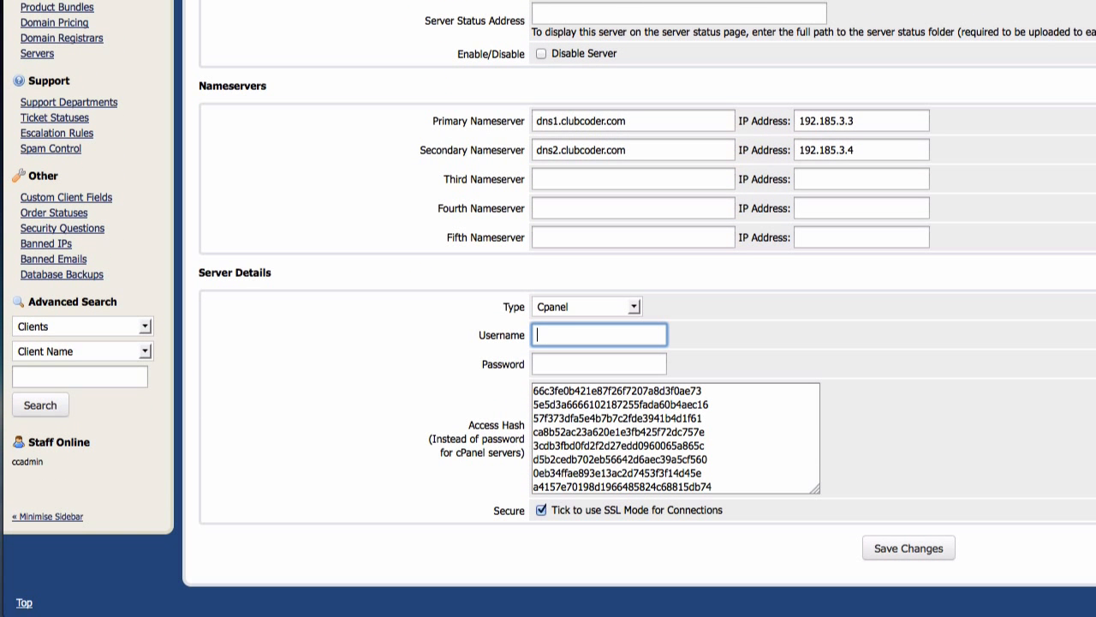
left_click(619, 418)
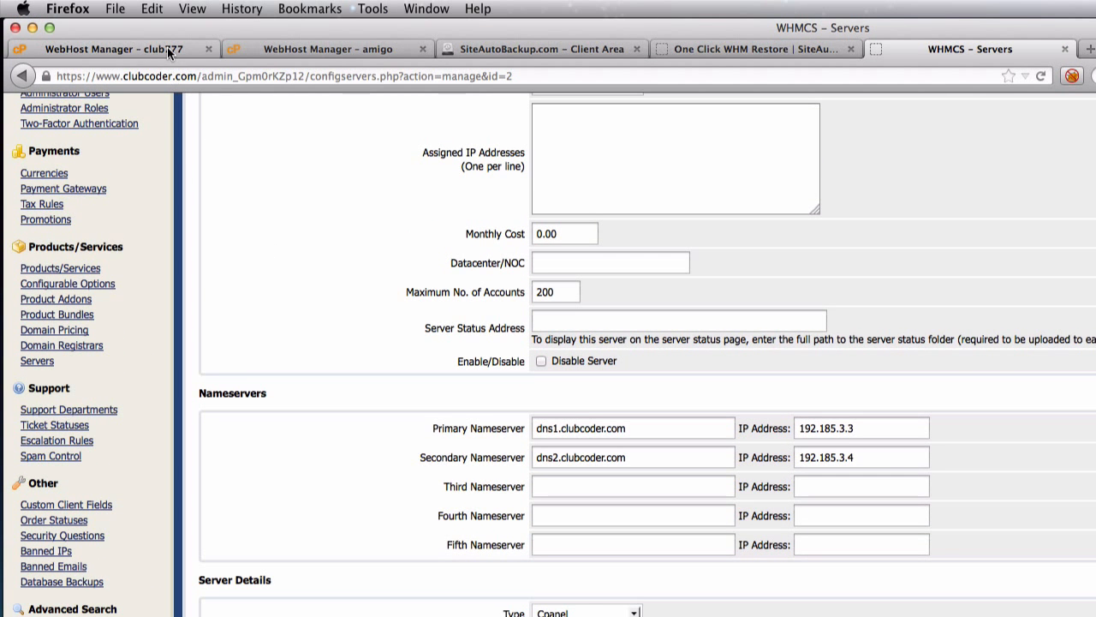
left_click(167, 48)
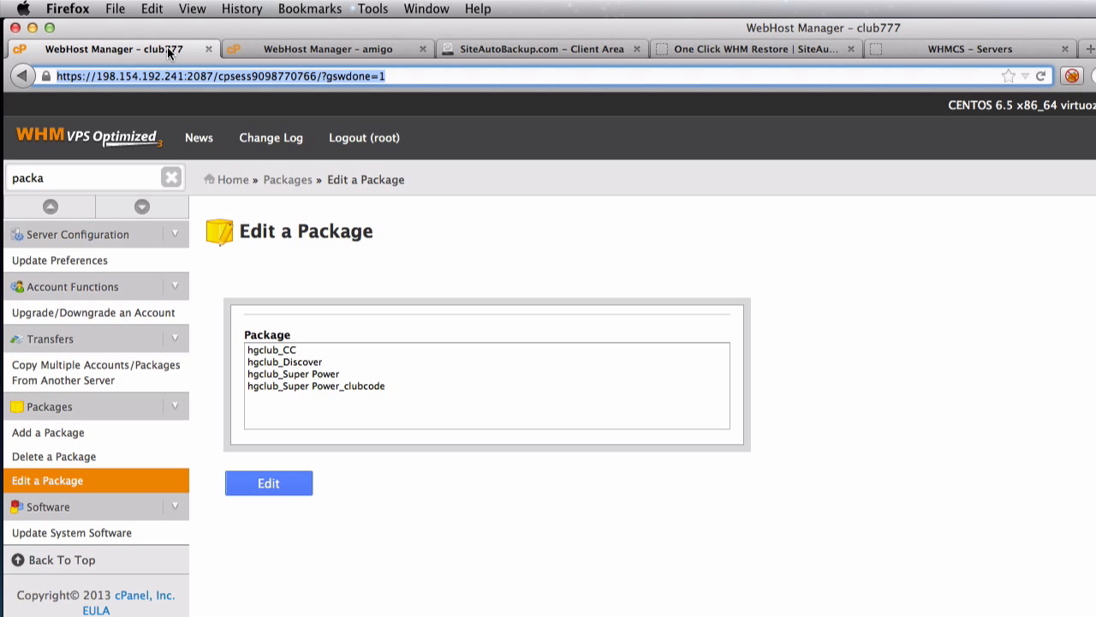
Copy the root remote access key from WHM's Setup Remote Access Key page.
double_click(74, 176)
type("access")
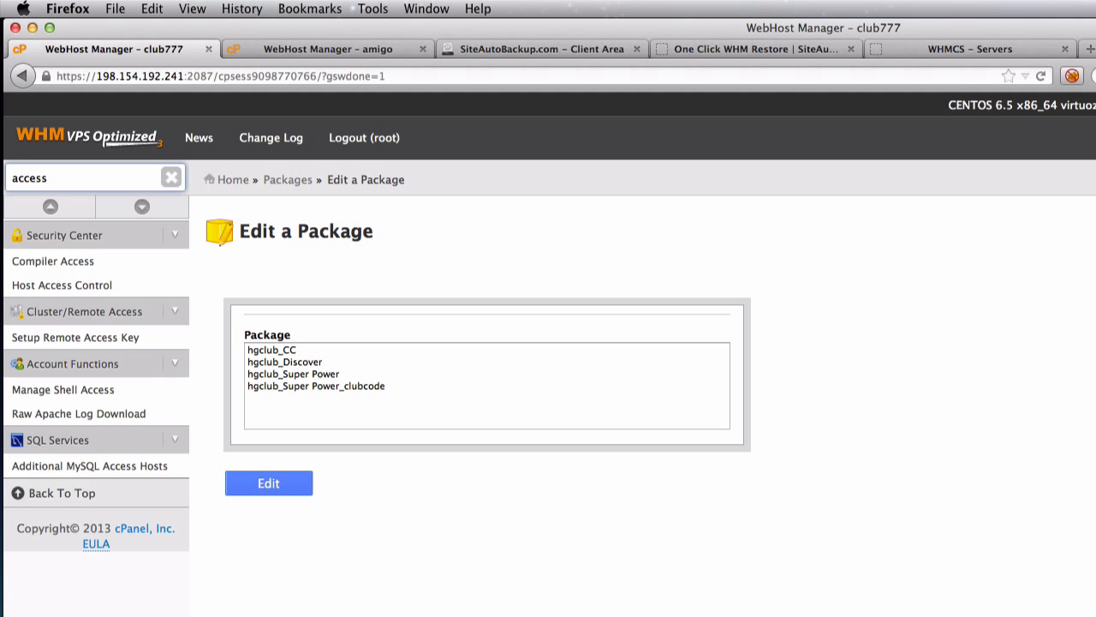
left_click(102, 341)
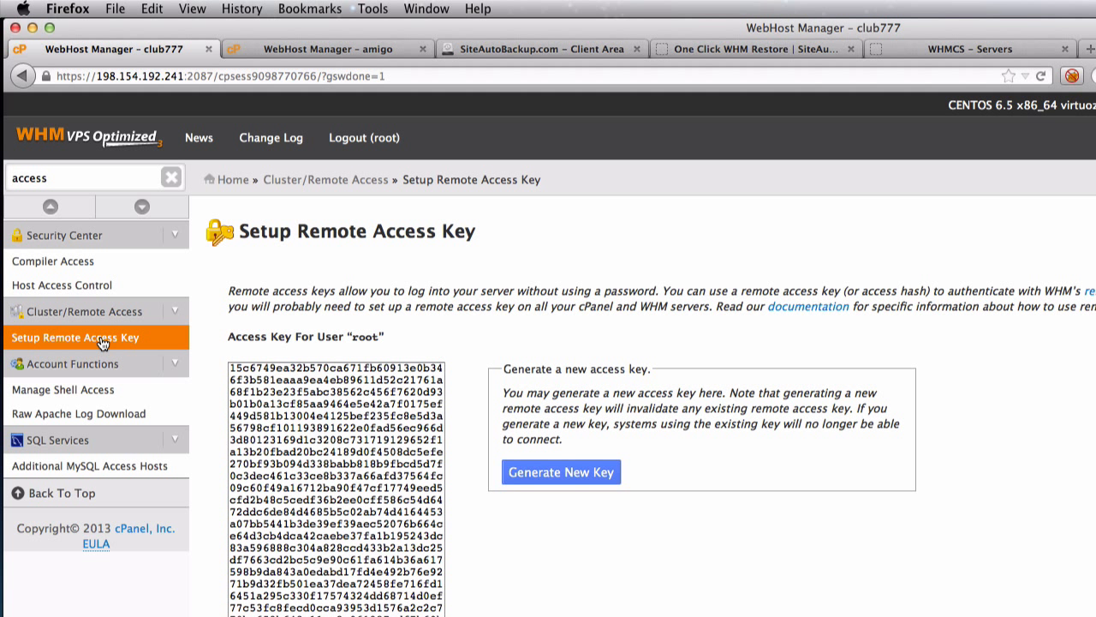
left_click(331, 475)
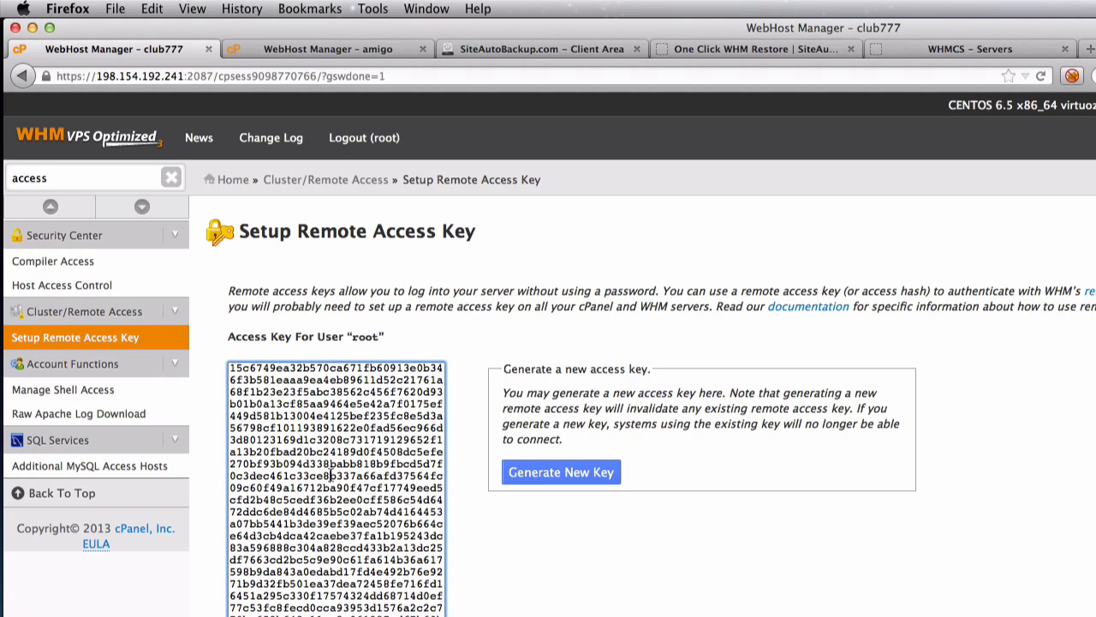
key("super+a")
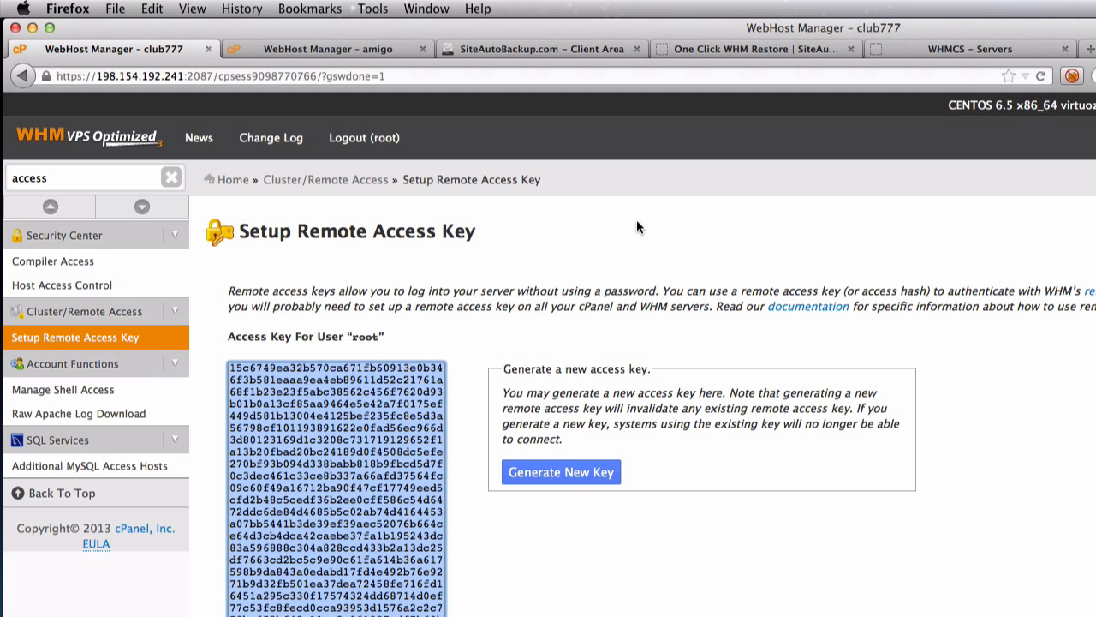
left_click(972, 52)
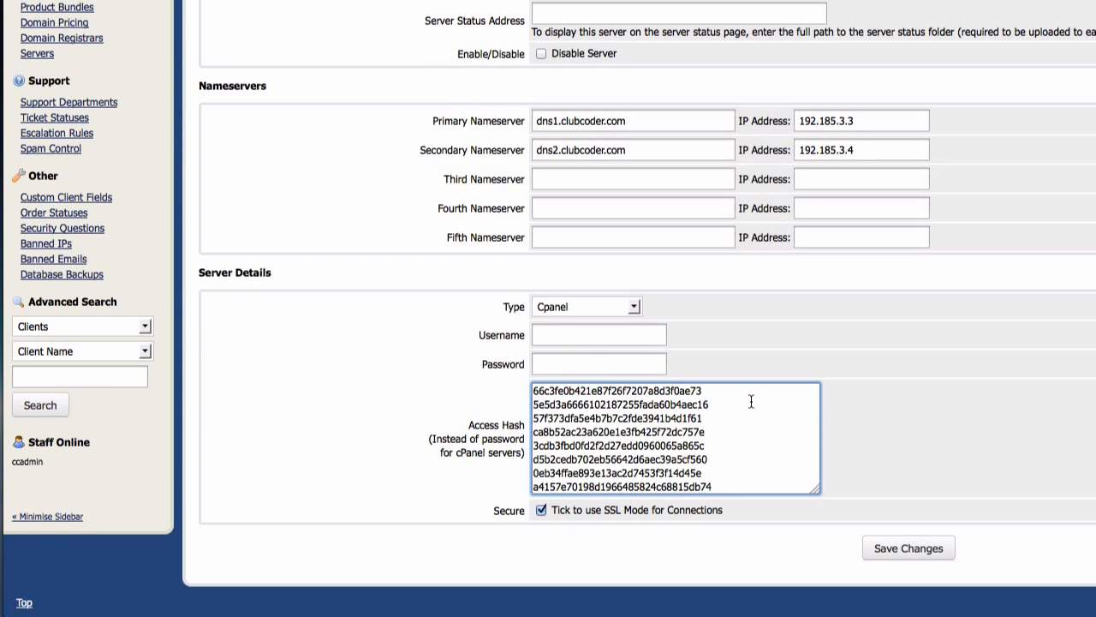
Paste the root key as Access Hash, set username root, and save the server.
key("super+a")
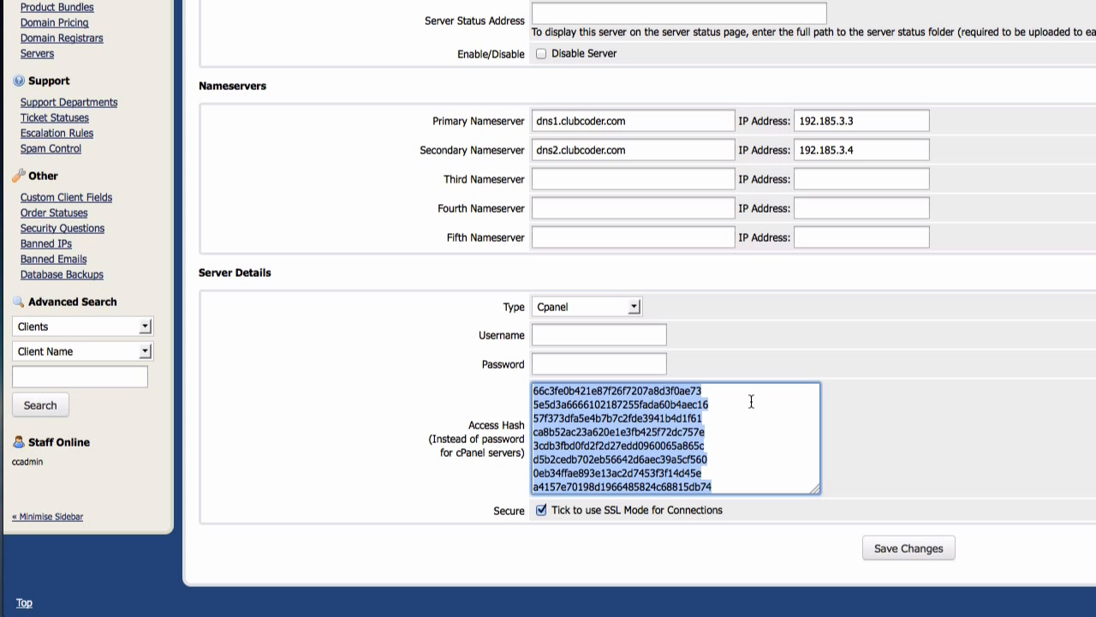
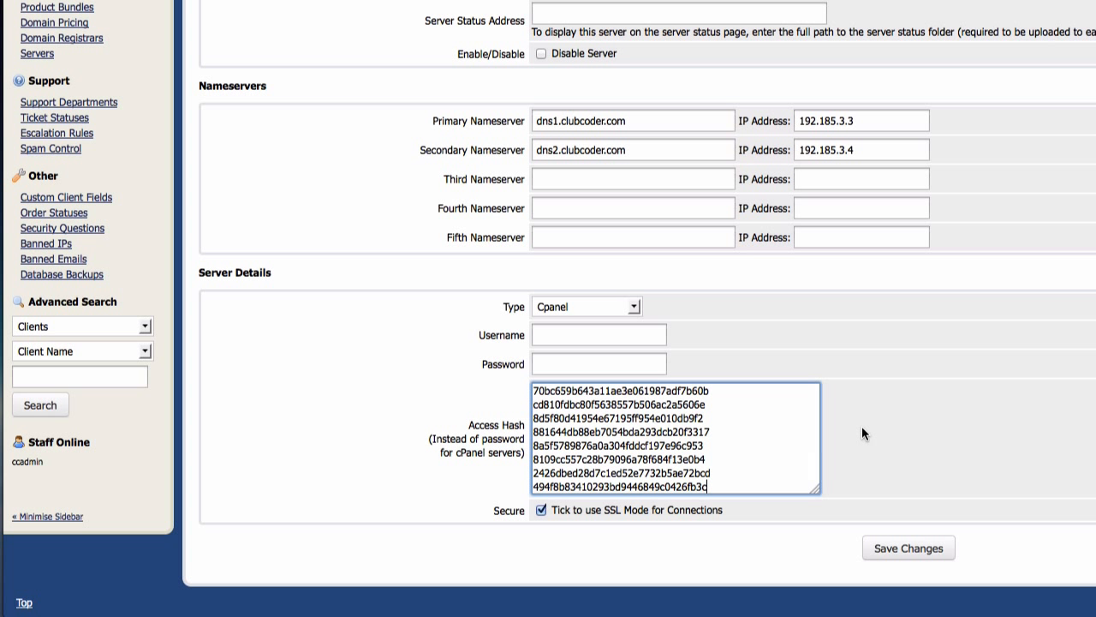
left_click(627, 334)
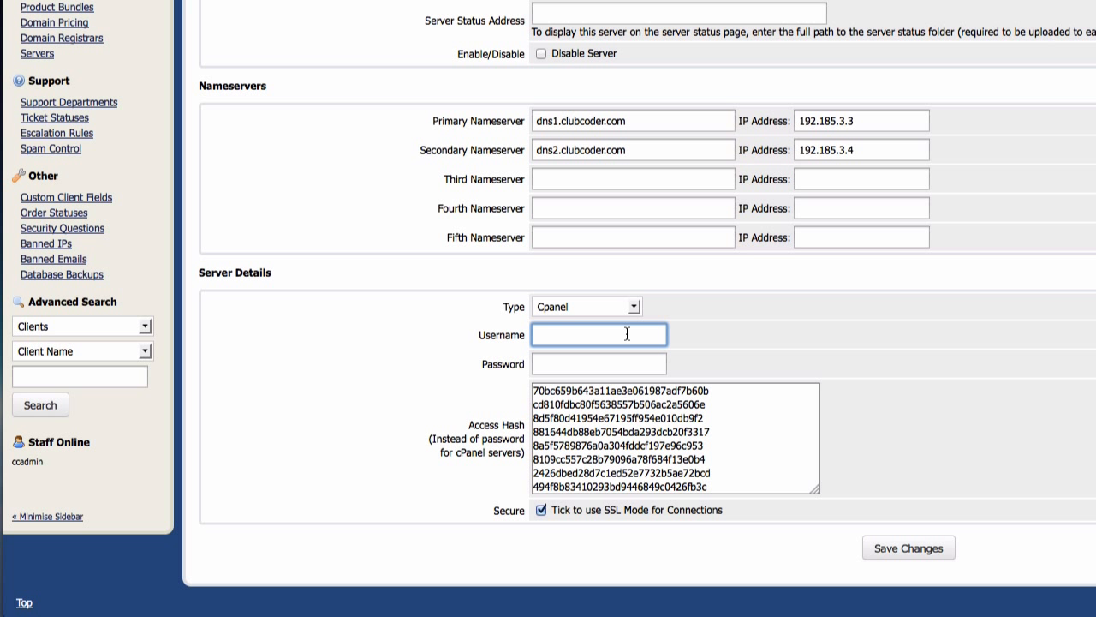
type("root")
left_click(775, 340)
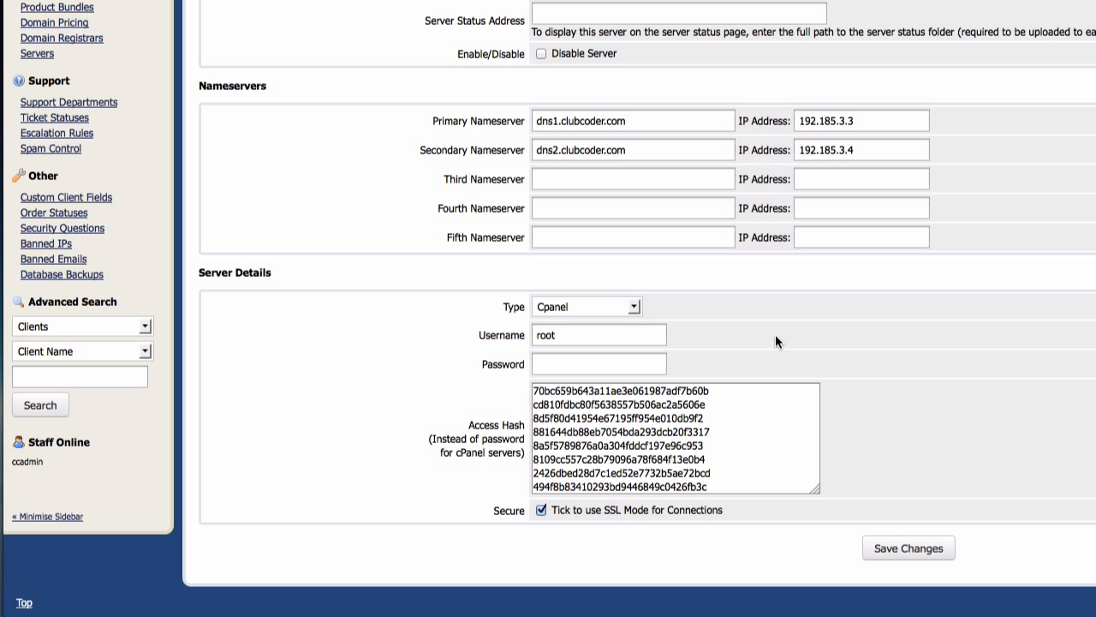
left_click(896, 555)
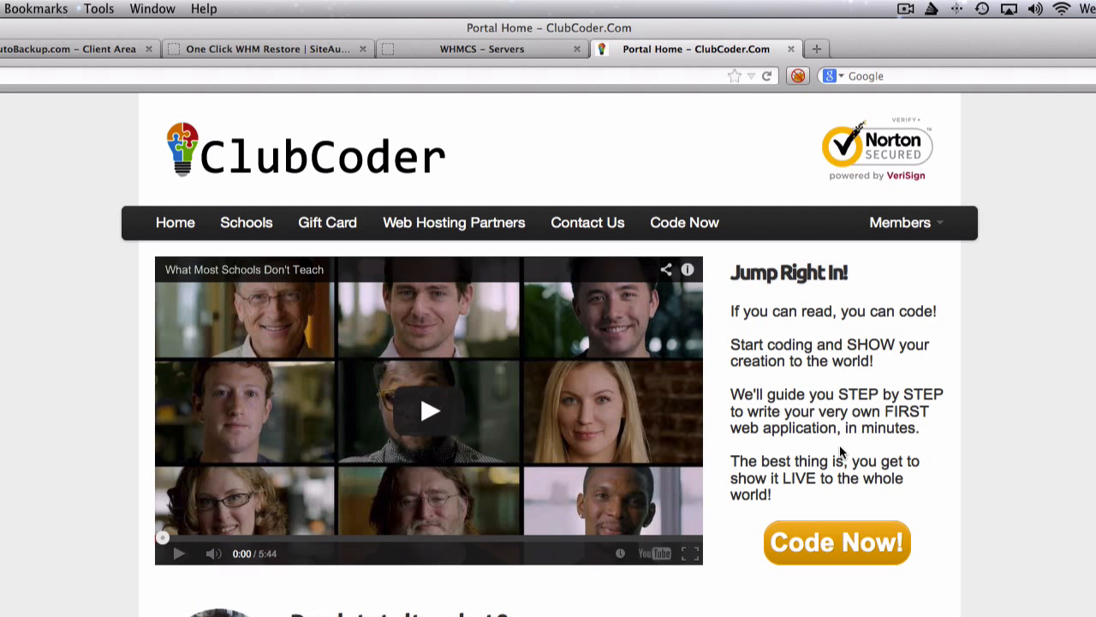
Order the $25.00 USD Discover package with CodeName vpstest and proceed to checkout.
left_click(827, 556)
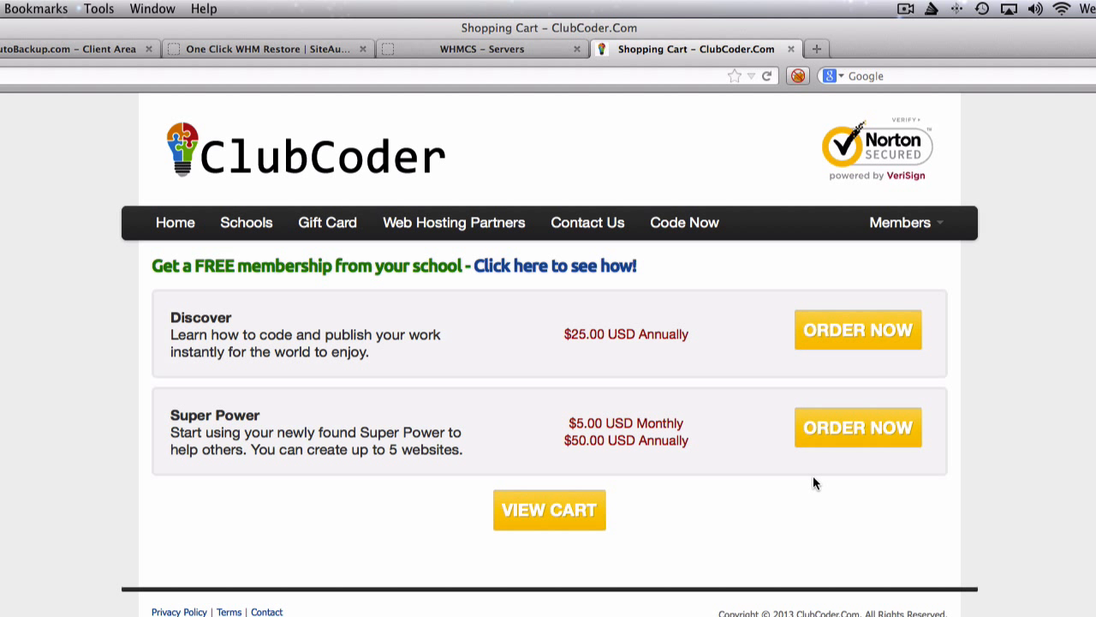
left_click(853, 340)
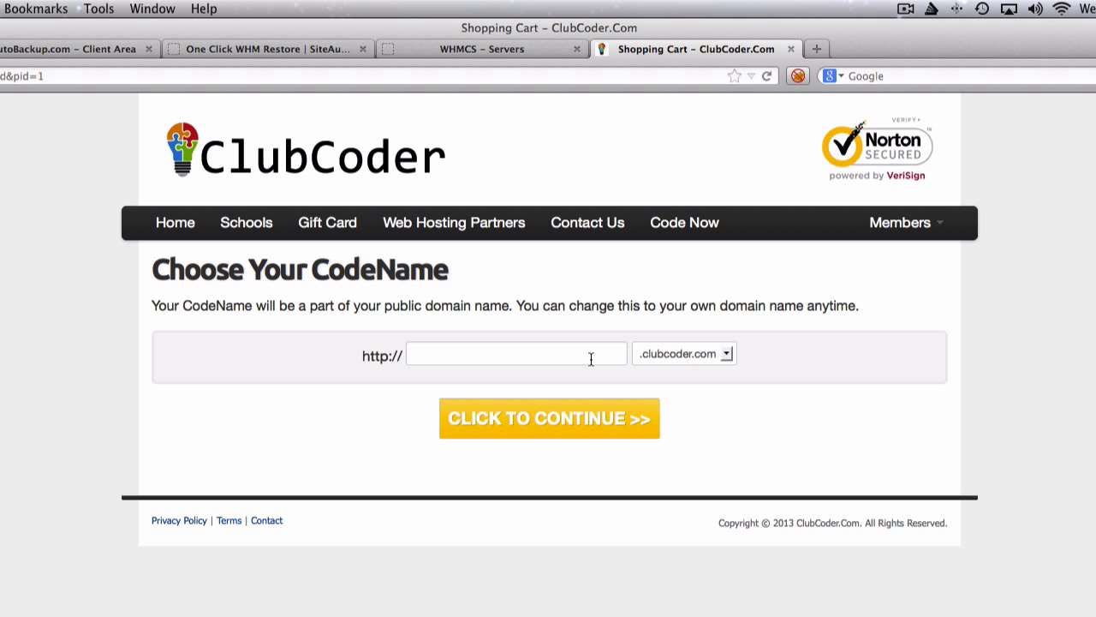
left_click(591, 359)
type("vps")
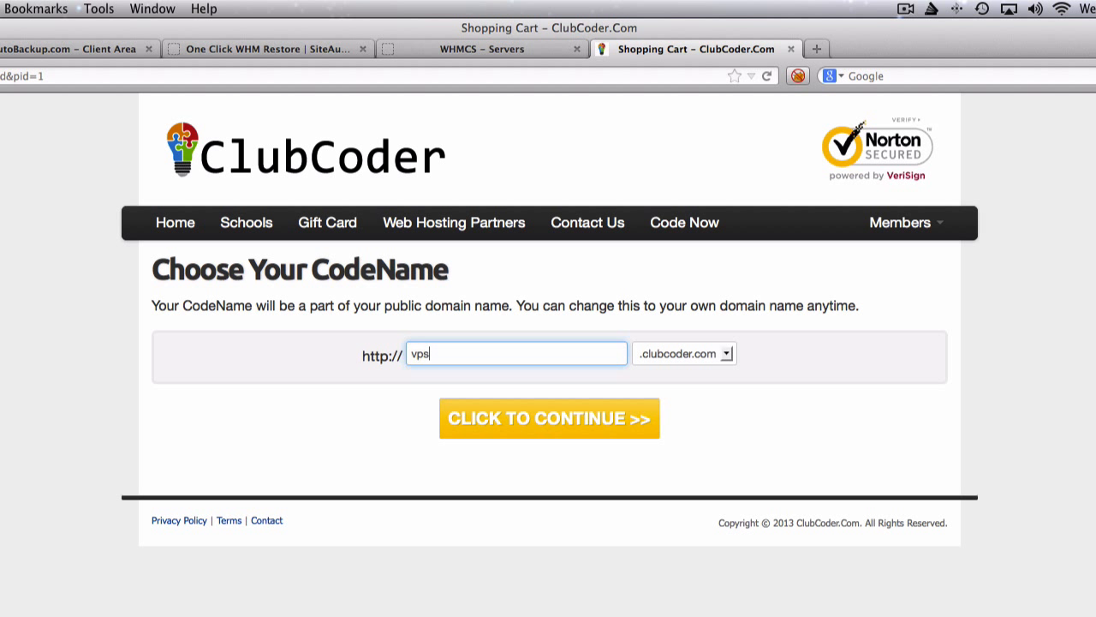
type("test")
left_click(591, 428)
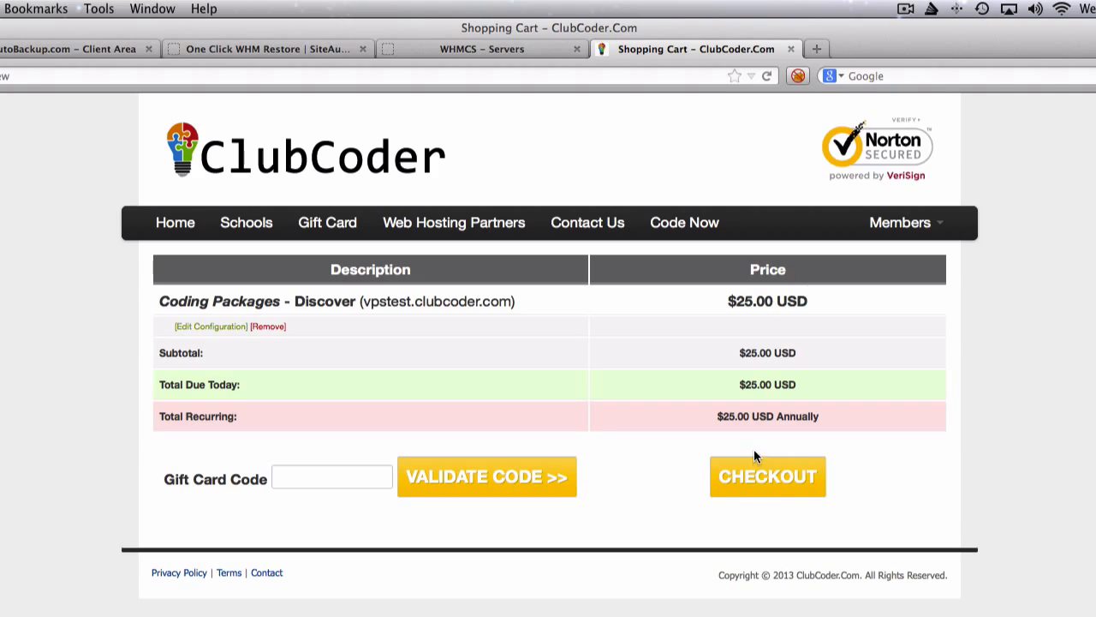
left_click(754, 481)
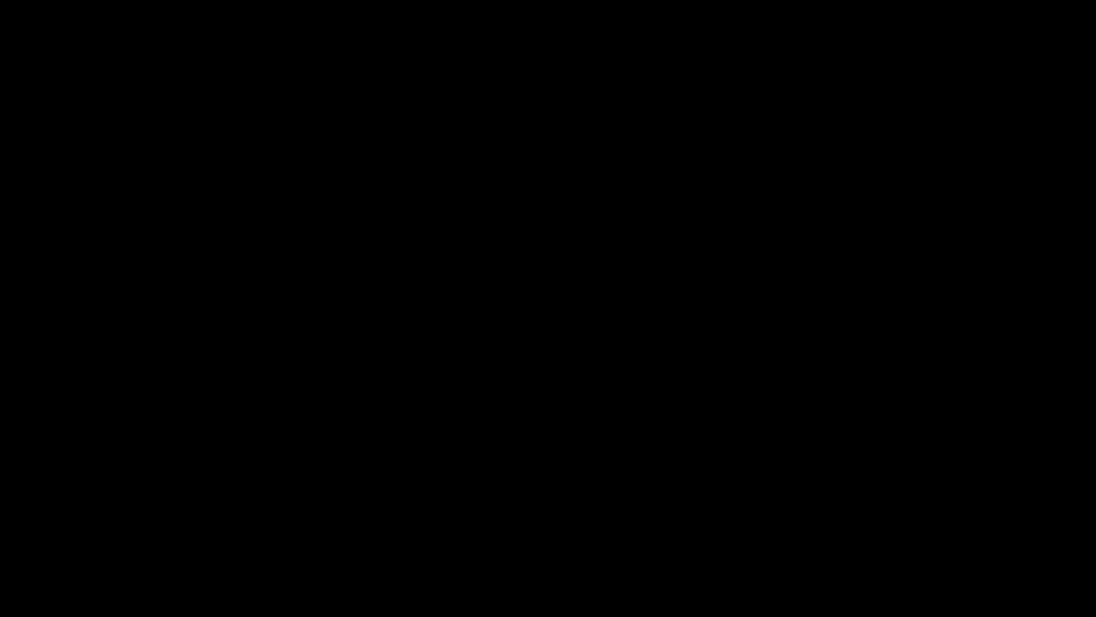
Accept the pending vpstest.clubcoder.com order, then return to the old server's List Accounts.
left_click(66, 354)
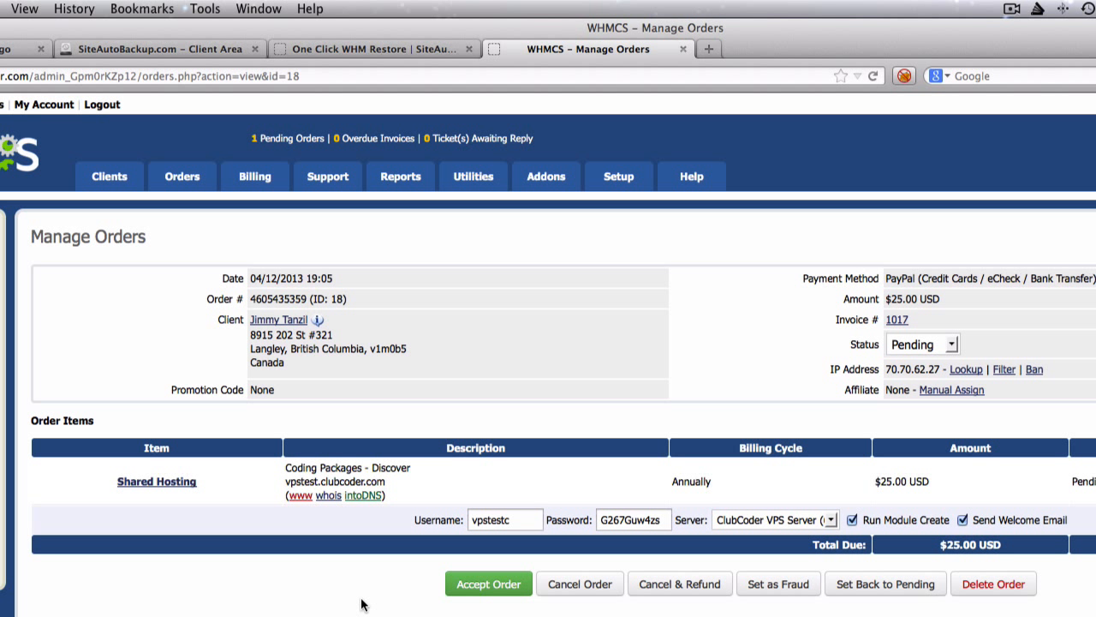
left_click(489, 584)
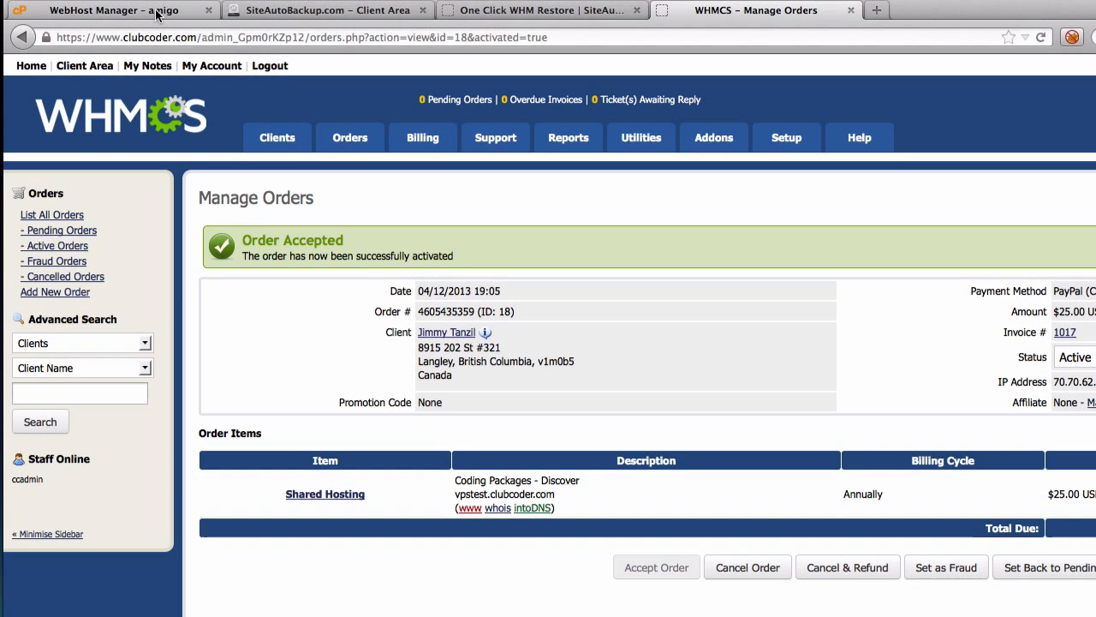
left_click(156, 15)
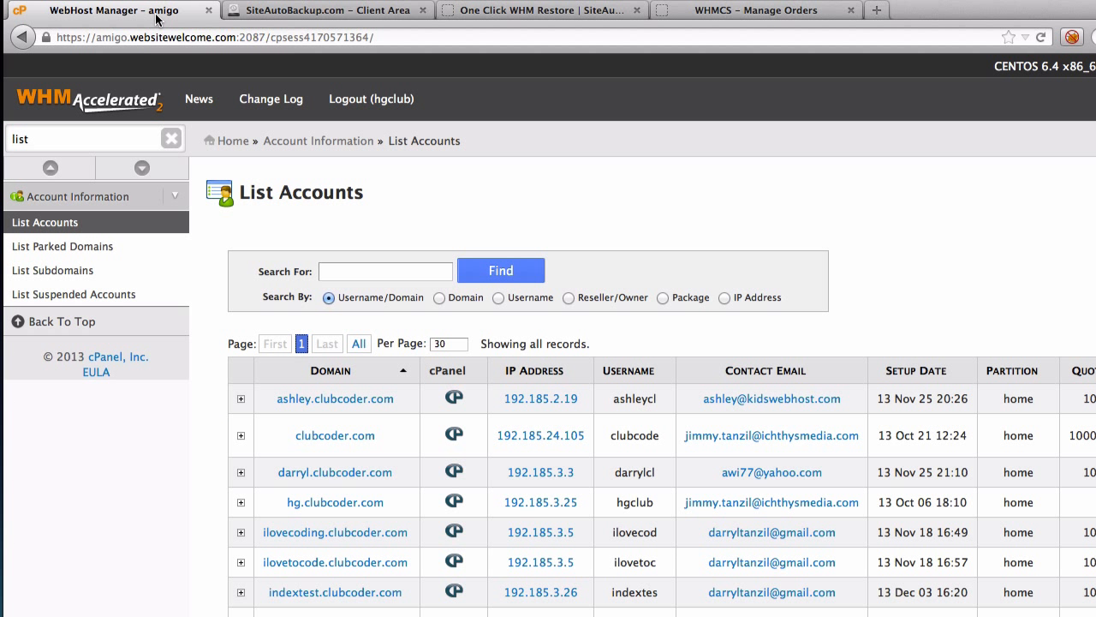
Load the 198.154.192.241:2087 WHM login in a new tab and enter username root.
left_click(878, 10)
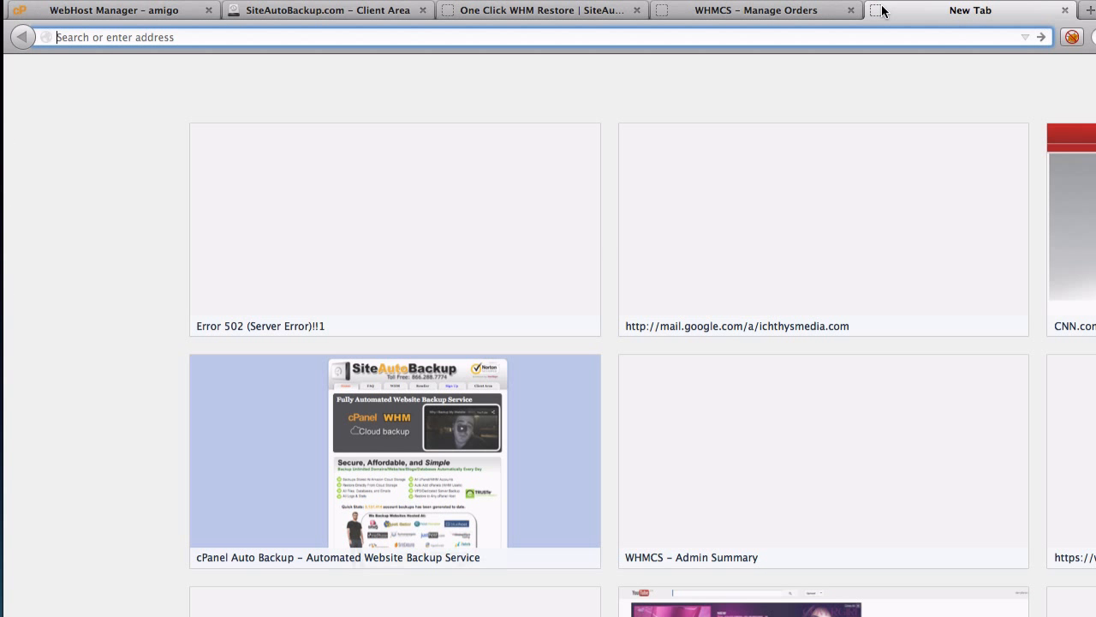
type("4")
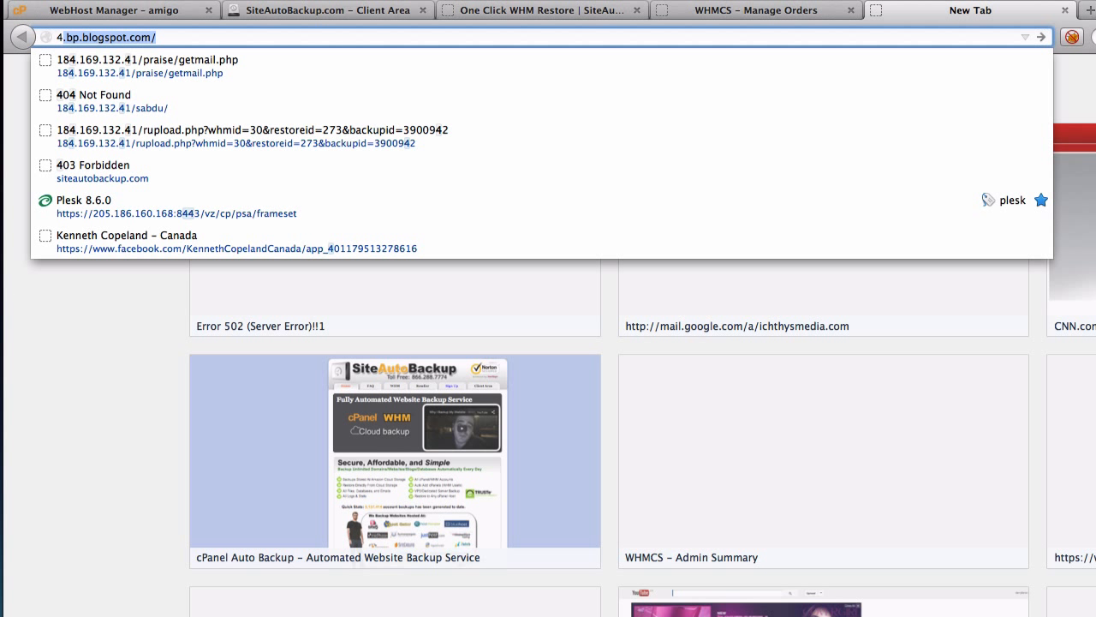
key("BackSpace")
key("BackSpace")
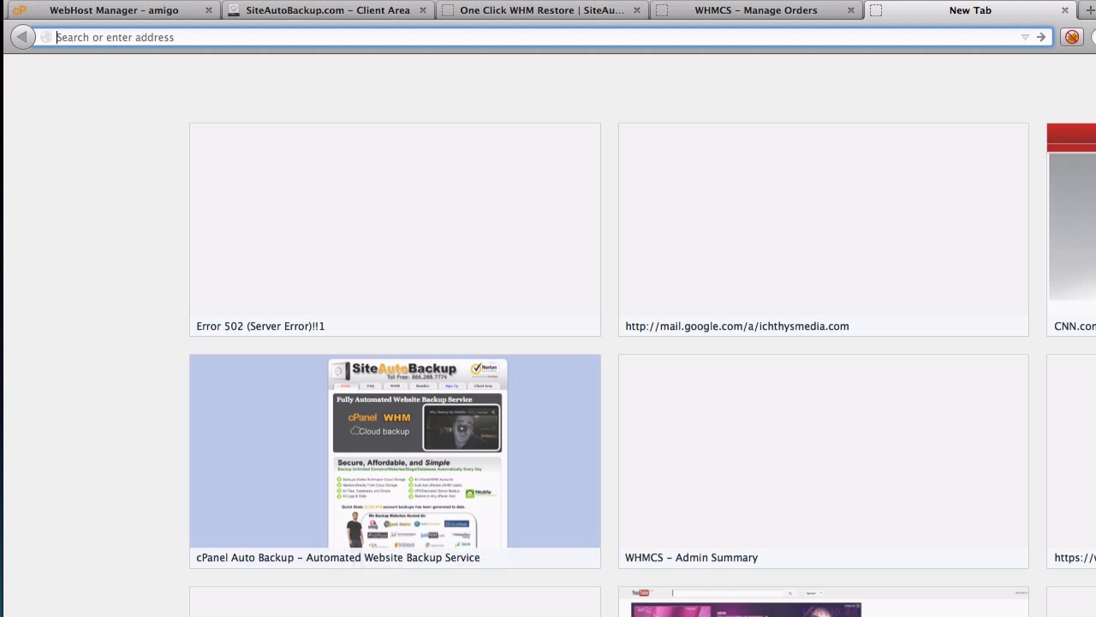
type("241")
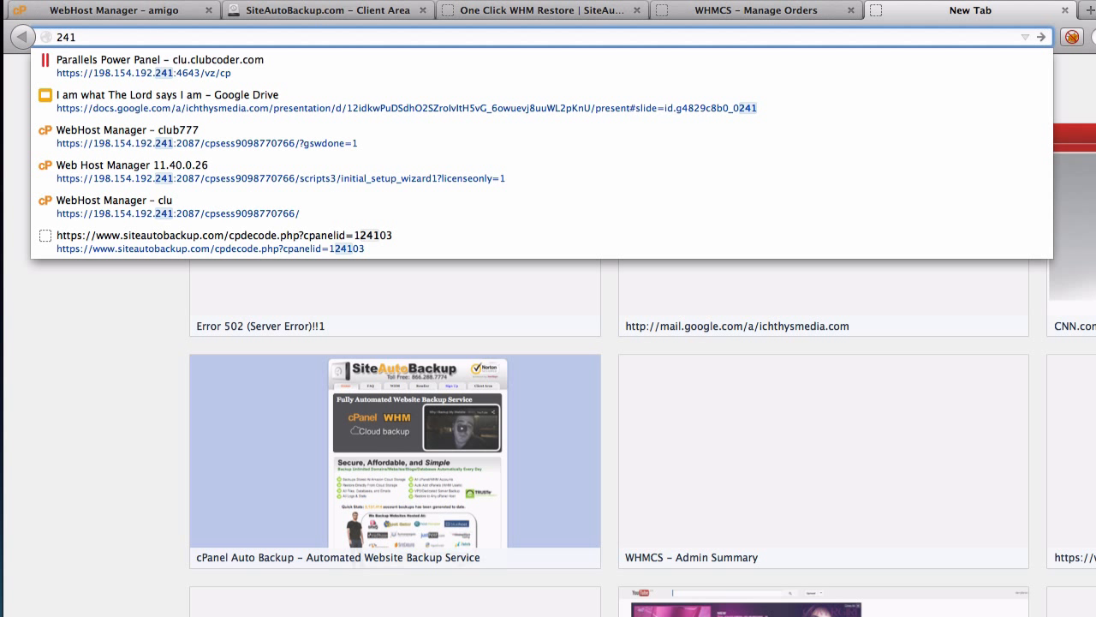
key("Down")
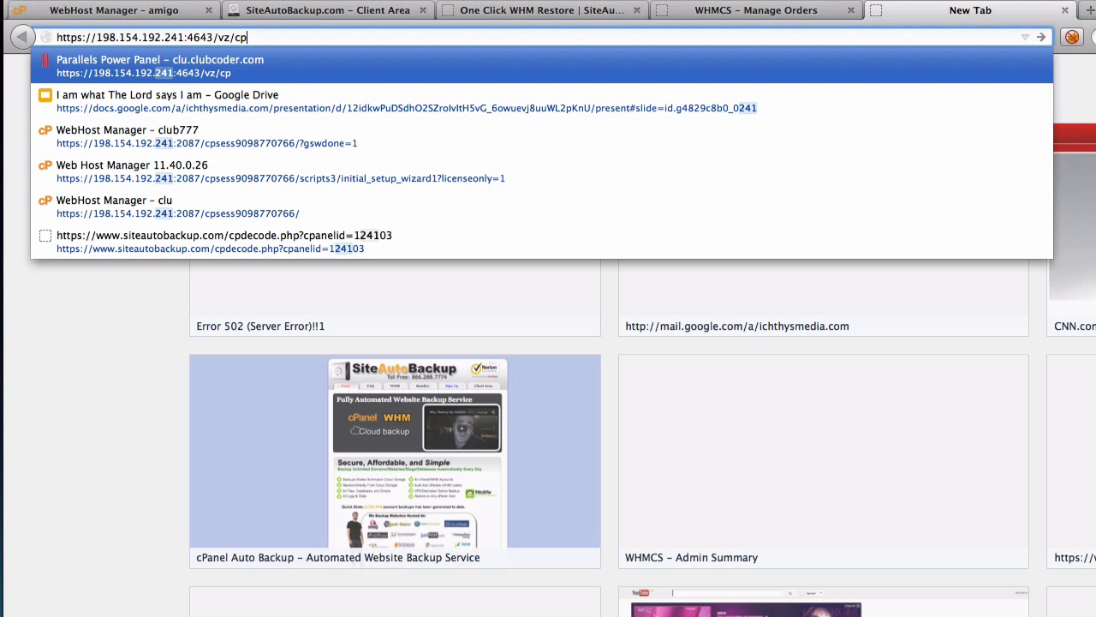
key("Down")
key("Down")
key("Return")
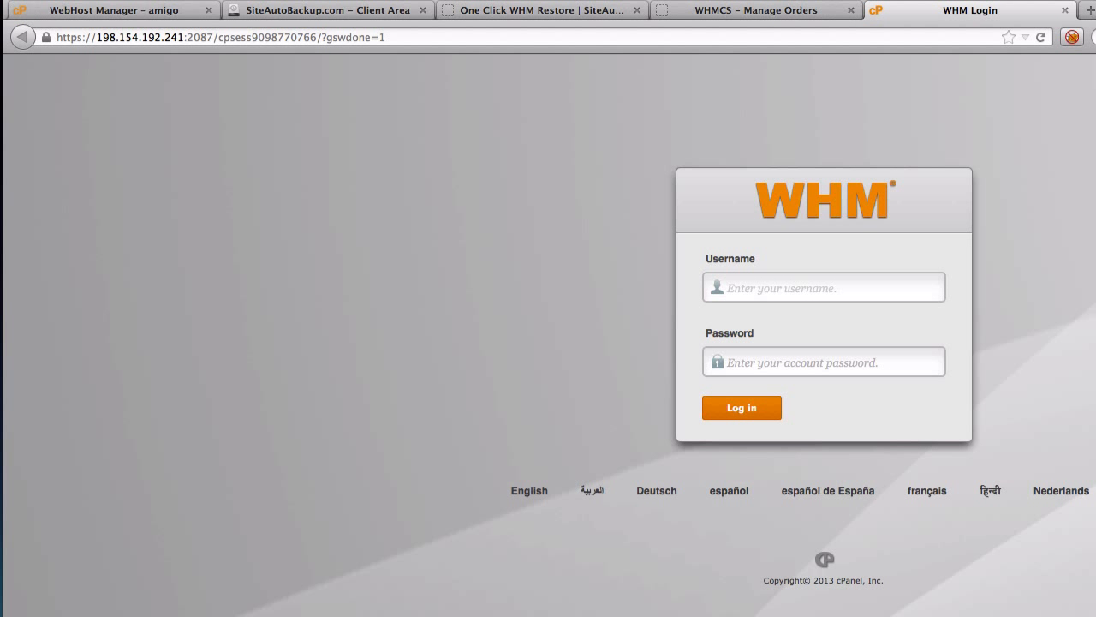
type("root")
key("Tab")
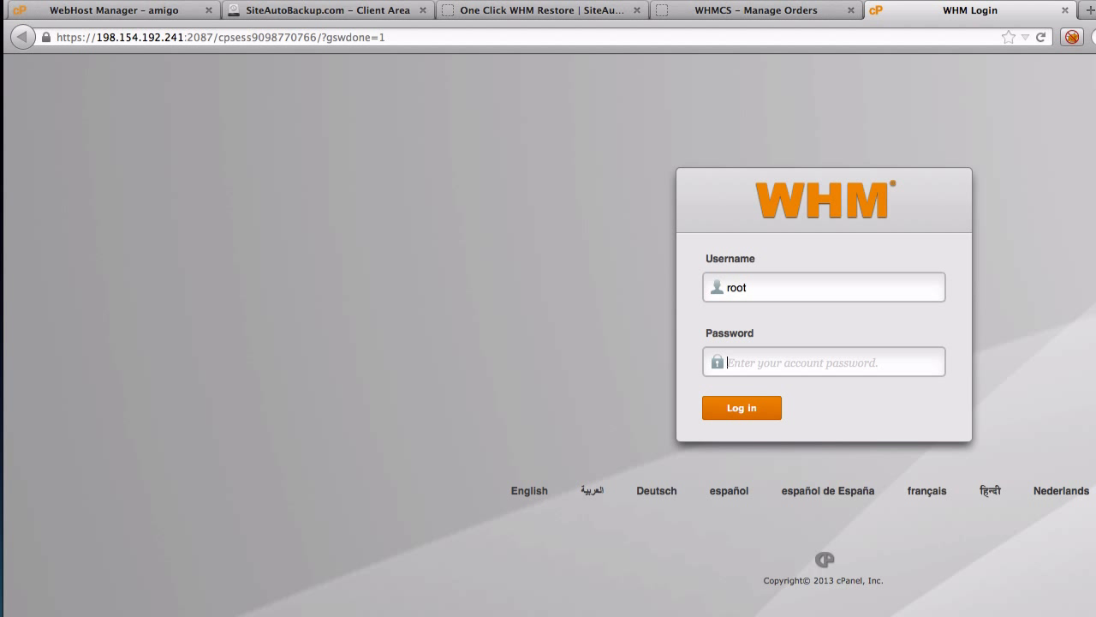
Log in to the new VPS's WHM with the account password and open List Accounts.
type("••••••••••••")
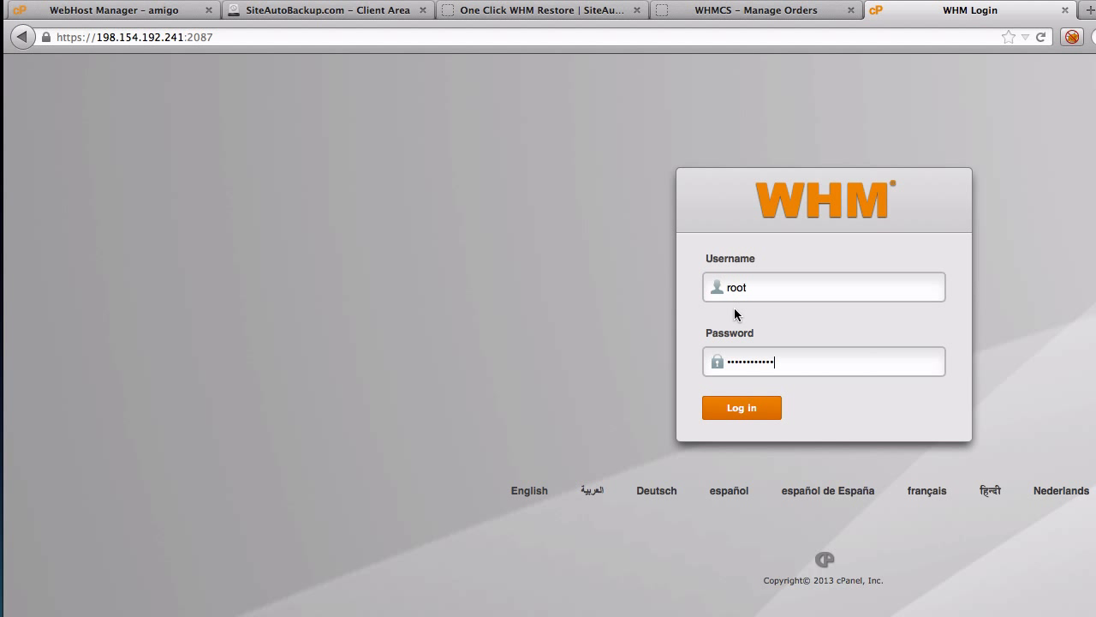
left_click(740, 409)
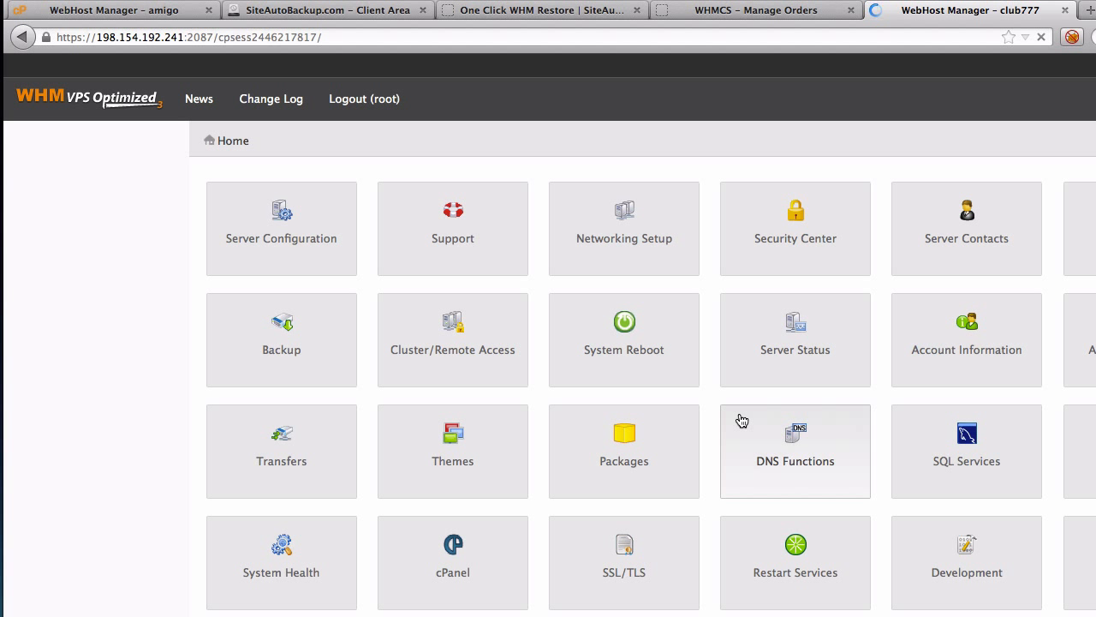
type("list")
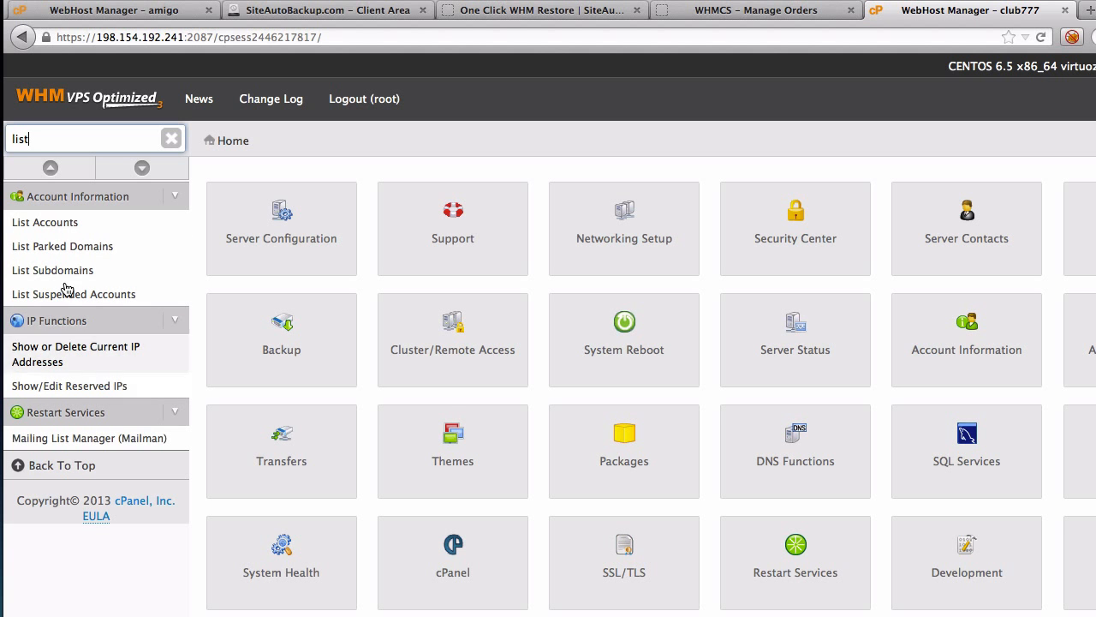
left_click(42, 224)
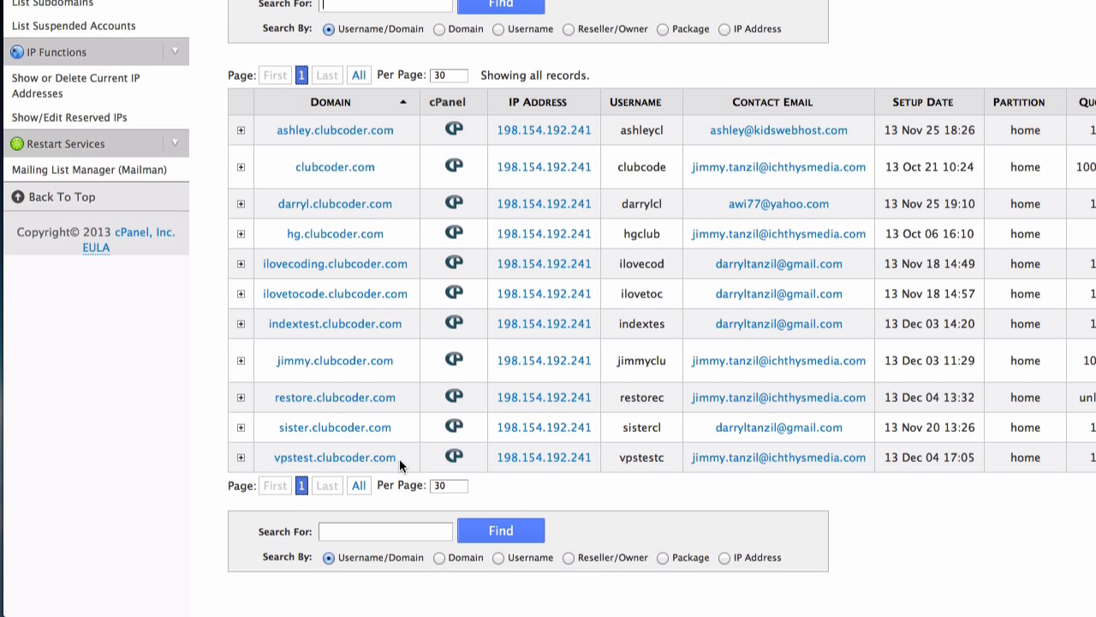
scroll(399, 458, "up", 5)
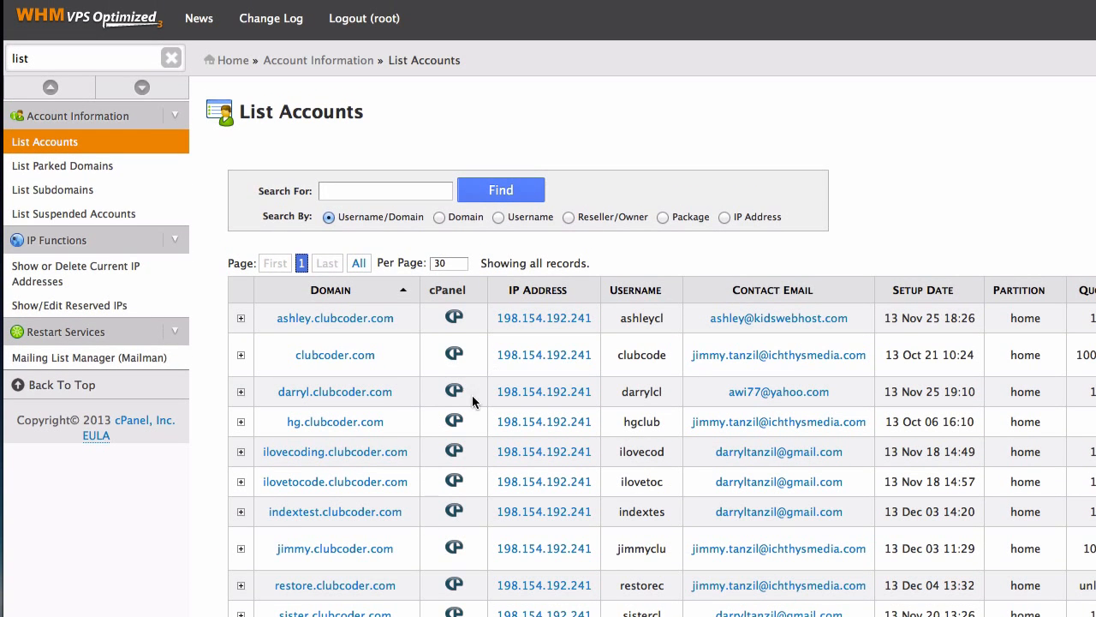
Open Show IP Address Usage and select the IPs 198.154.192.241 and 198.154.192.240.
left_click(119, 56)
double_click(119, 57)
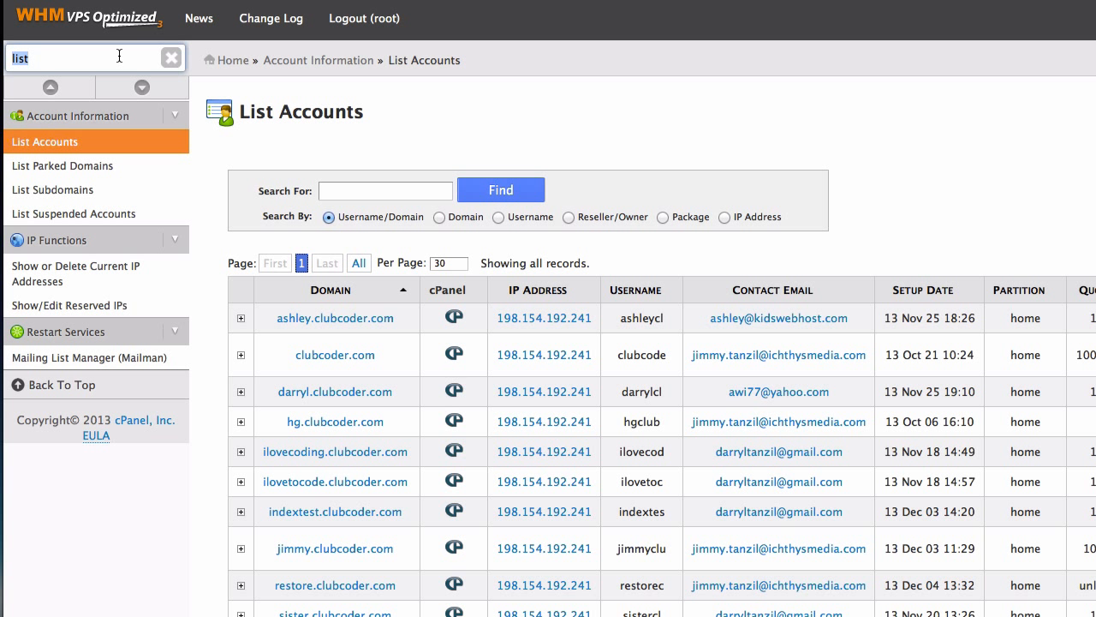
type("ip address")
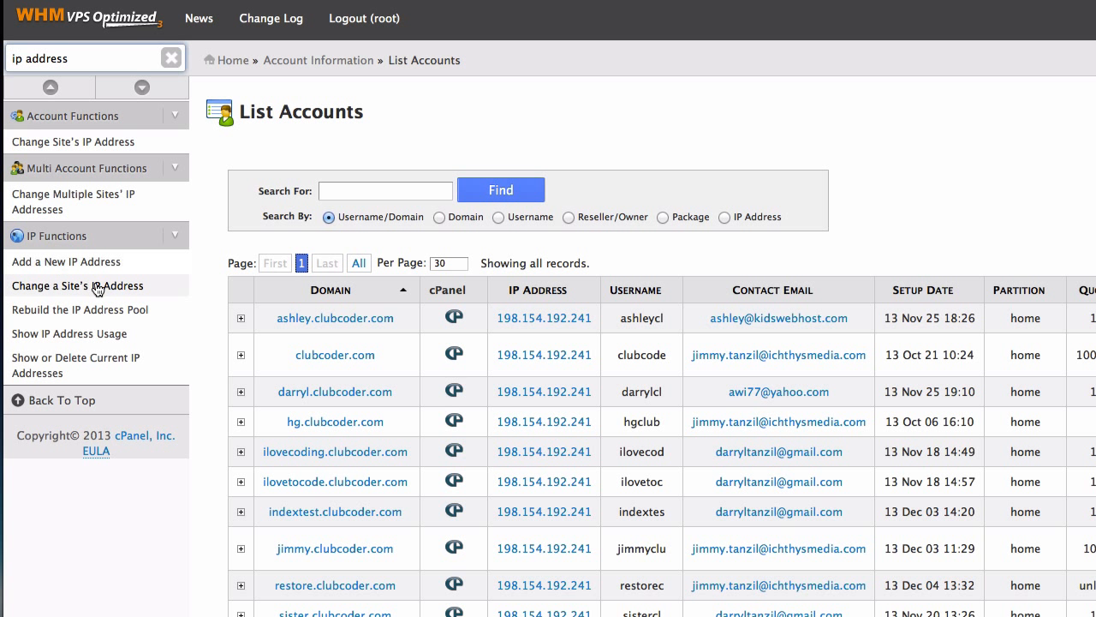
left_click(96, 338)
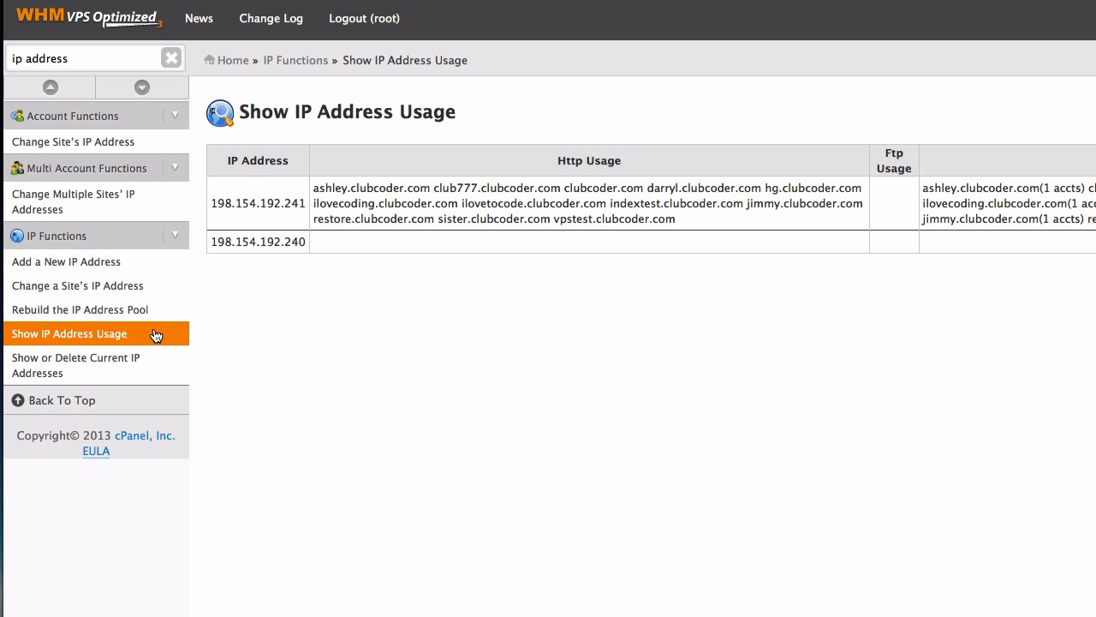
double_click(283, 208)
double_click(285, 252)
Load enom.com in a new browser tab.
key("super+t")
type("enom.com/")
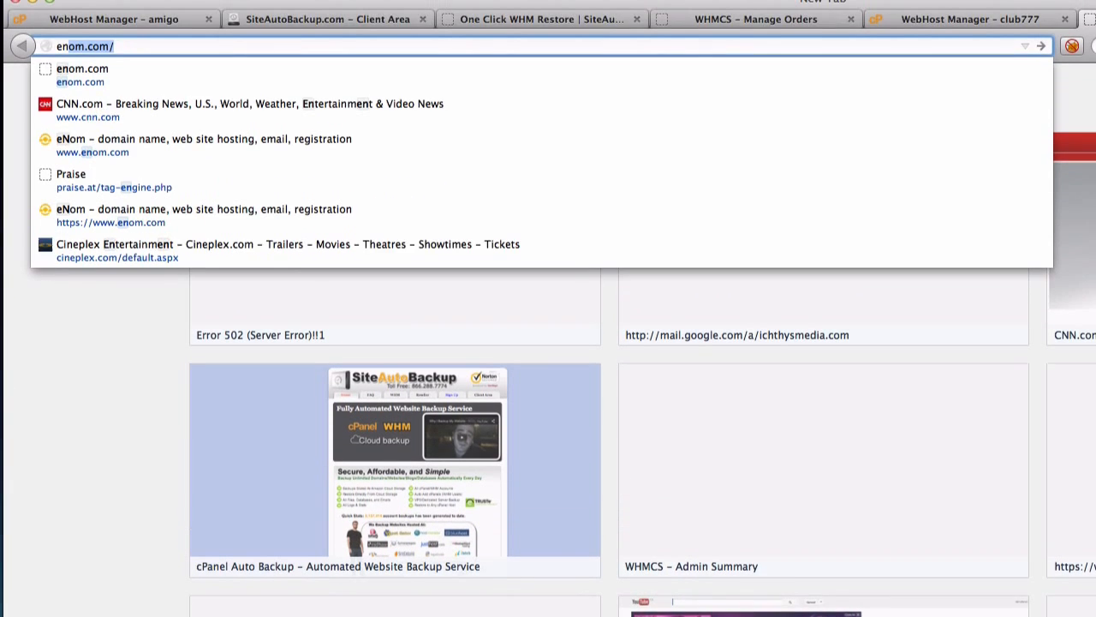
key("Return")
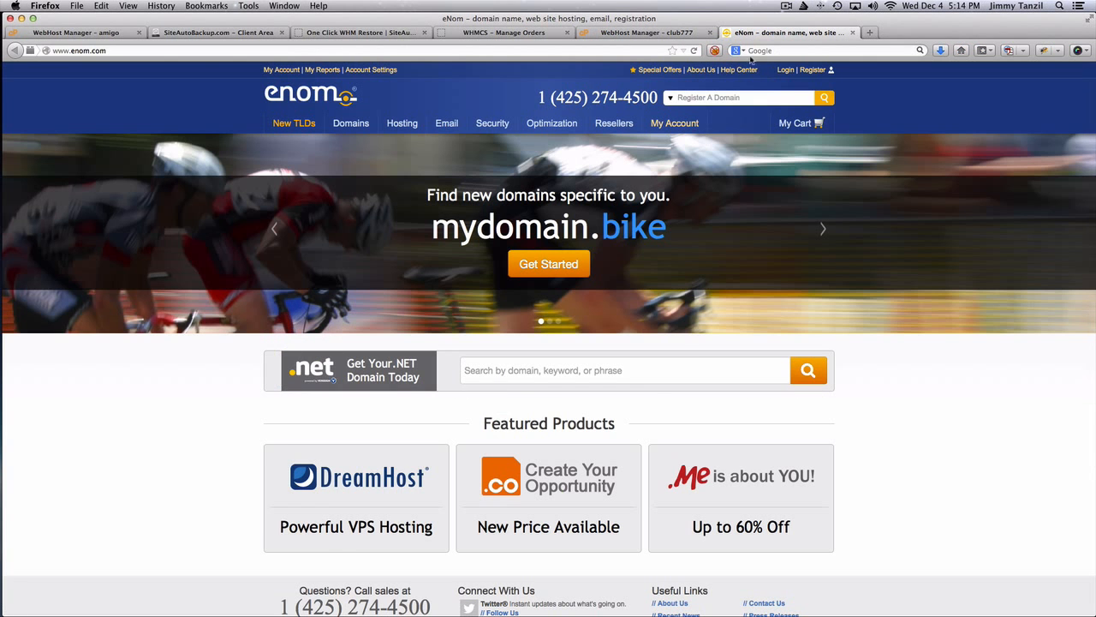
Sign out of the wrong eNom account and log in to the reseller account.
left_click(786, 70)
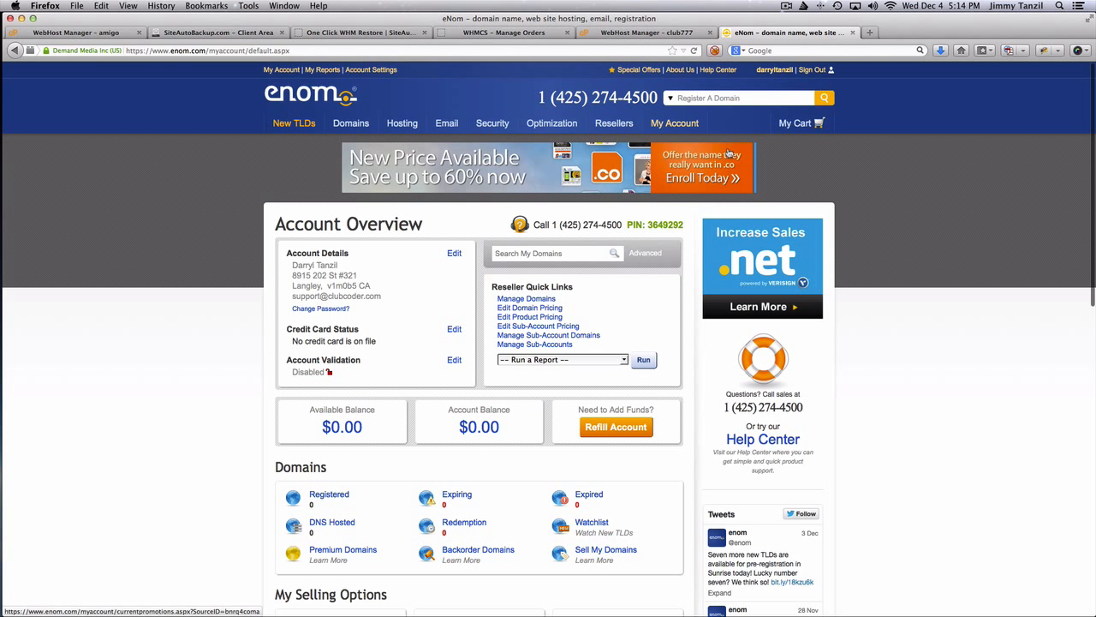
left_click(812, 70)
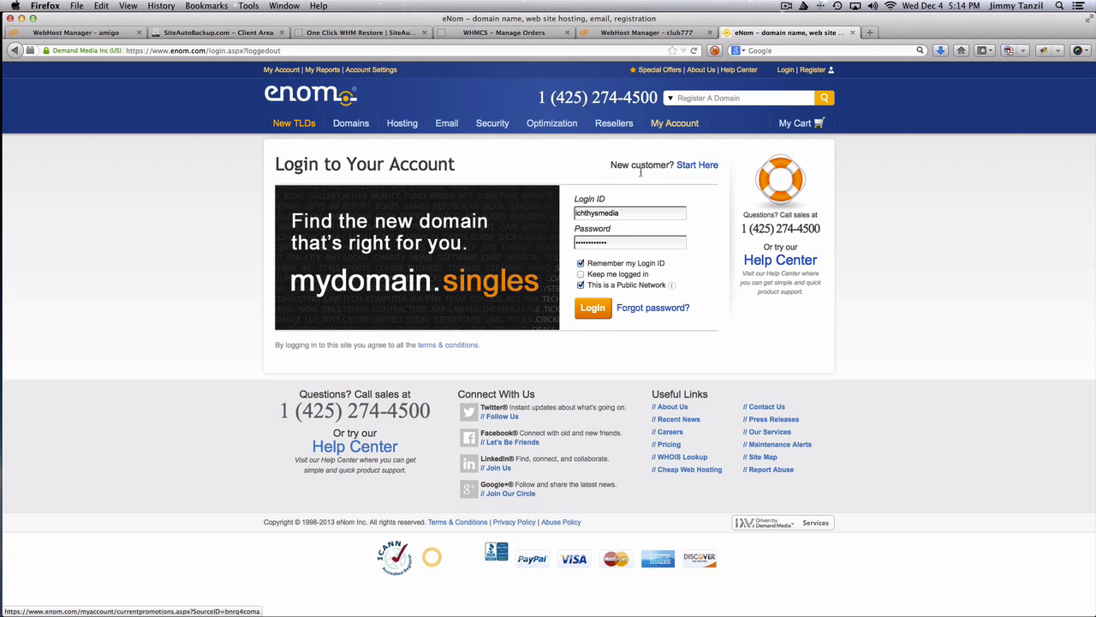
left_click(595, 309)
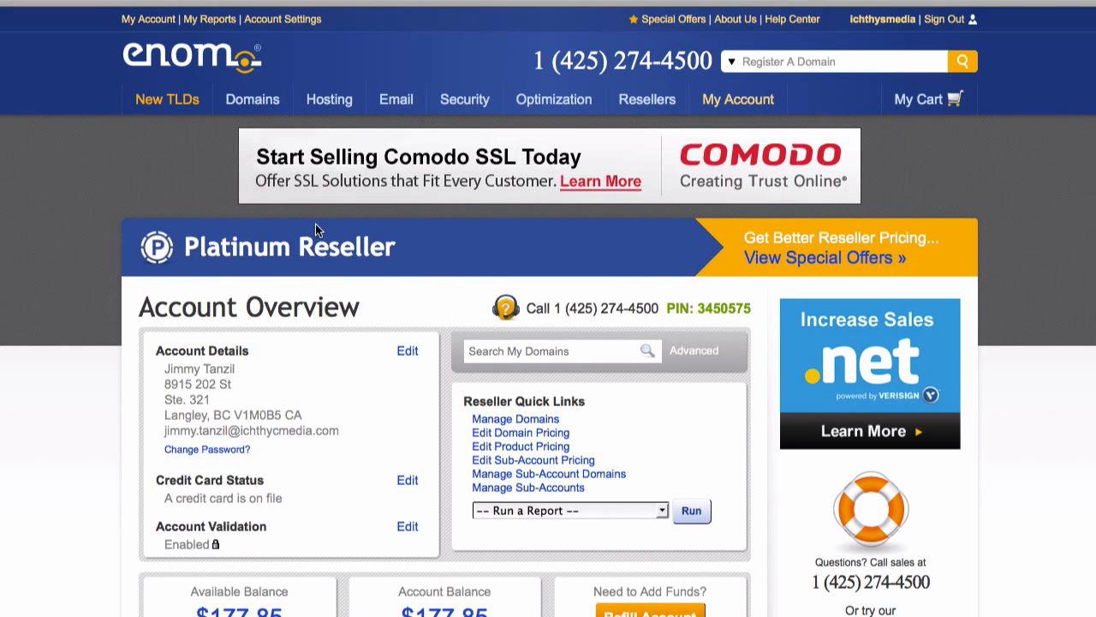
Open eNom's name server page, switch to Update, and enter dns1.clubcoder.com.
mouse_move(350, 133)
mouse_move(274, 345)
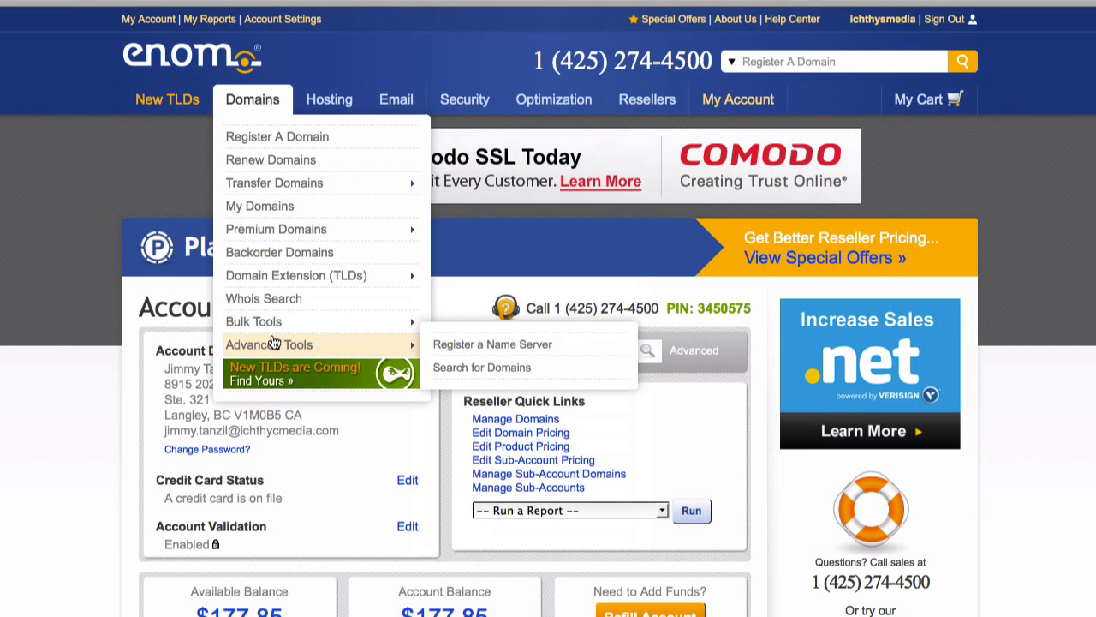
left_click(454, 346)
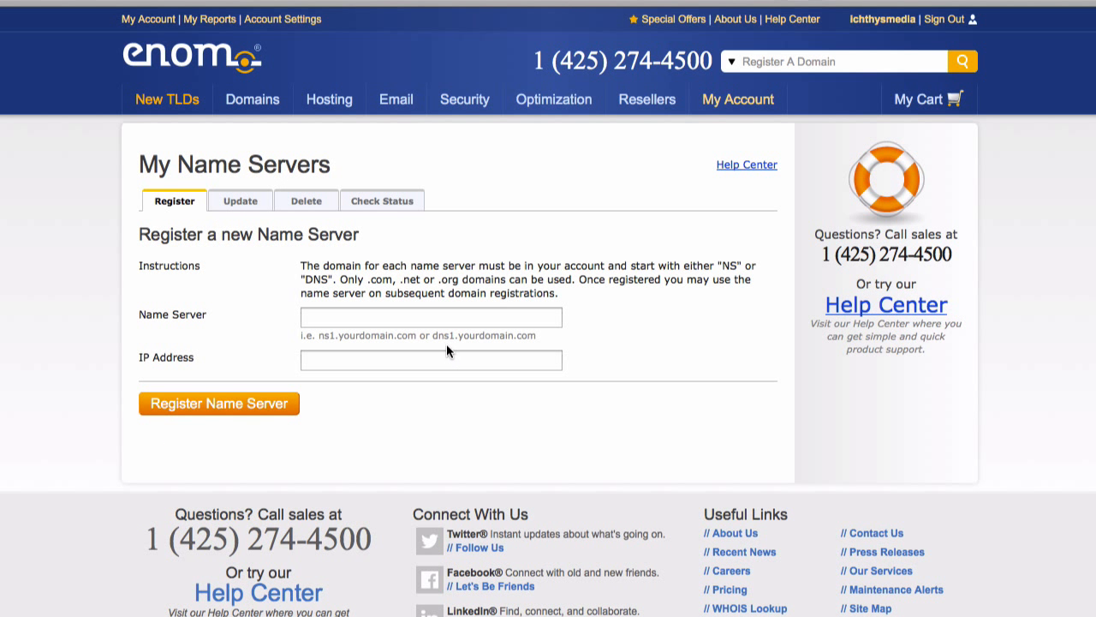
left_click(246, 206)
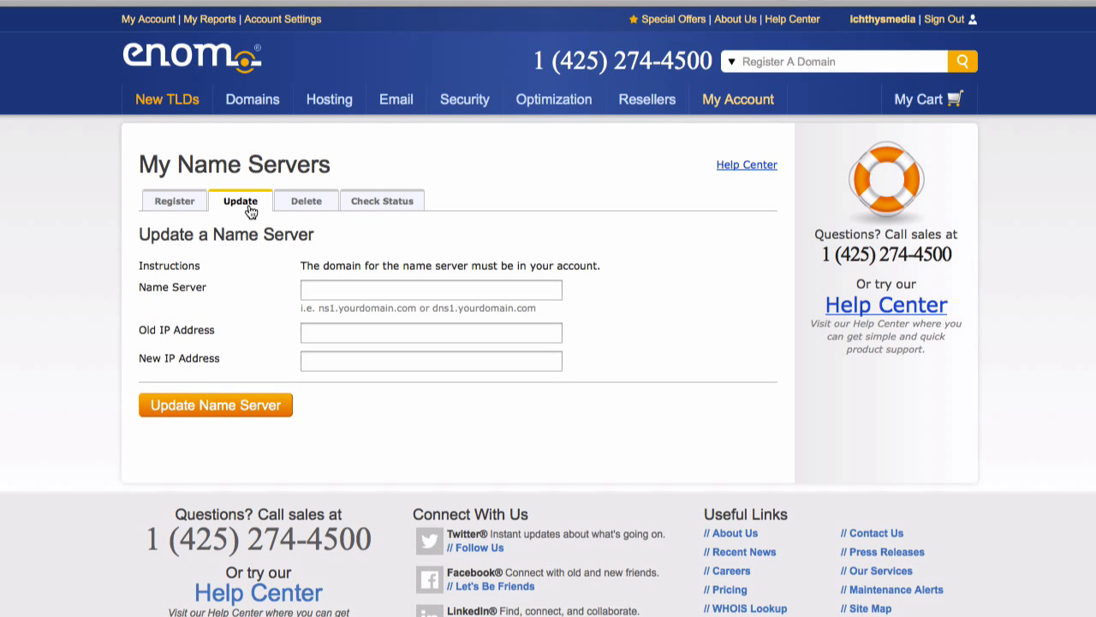
left_click(355, 289)
type("dns")
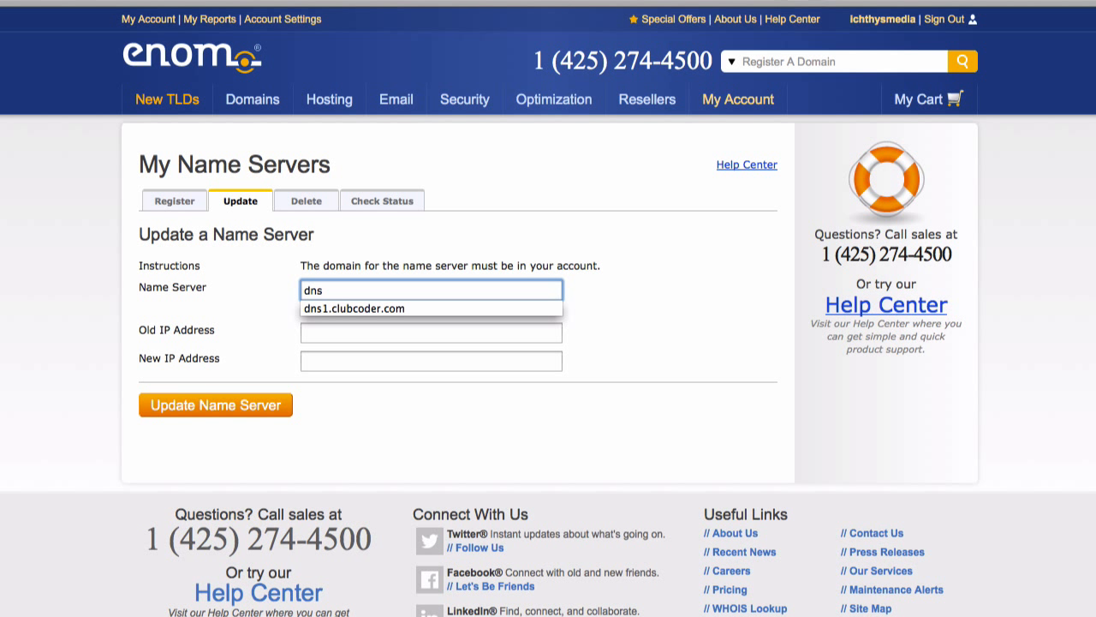
key("Down")
key("Return")
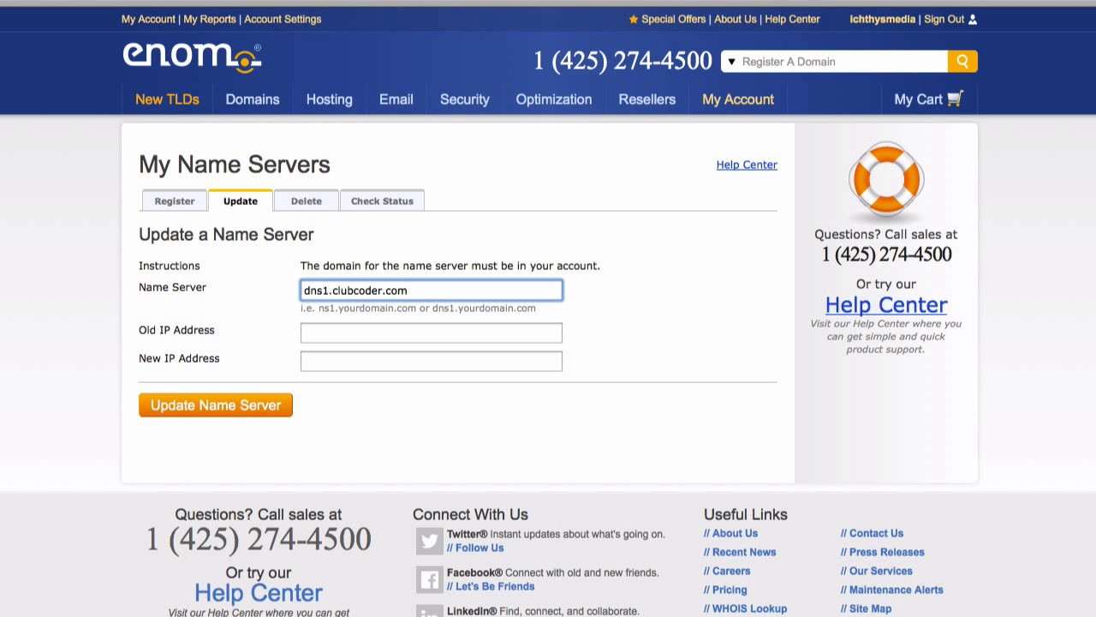
Set dns1's old IP 192.185.3.3 and new IP 198.154.192.241, then submit.
left_click(375, 325)
type("1")
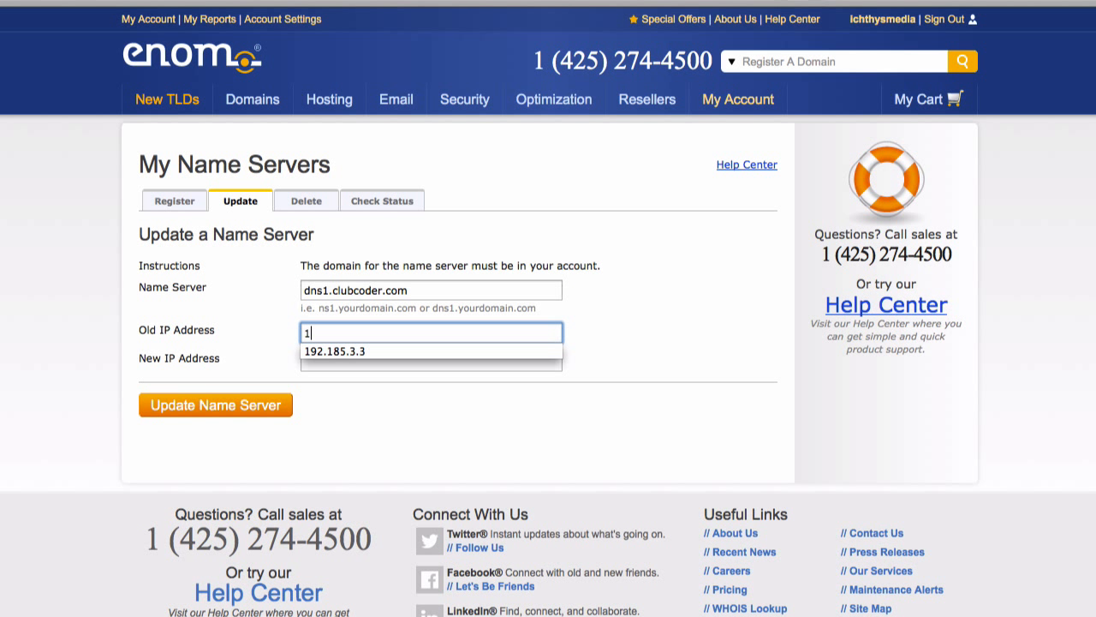
left_click(376, 346)
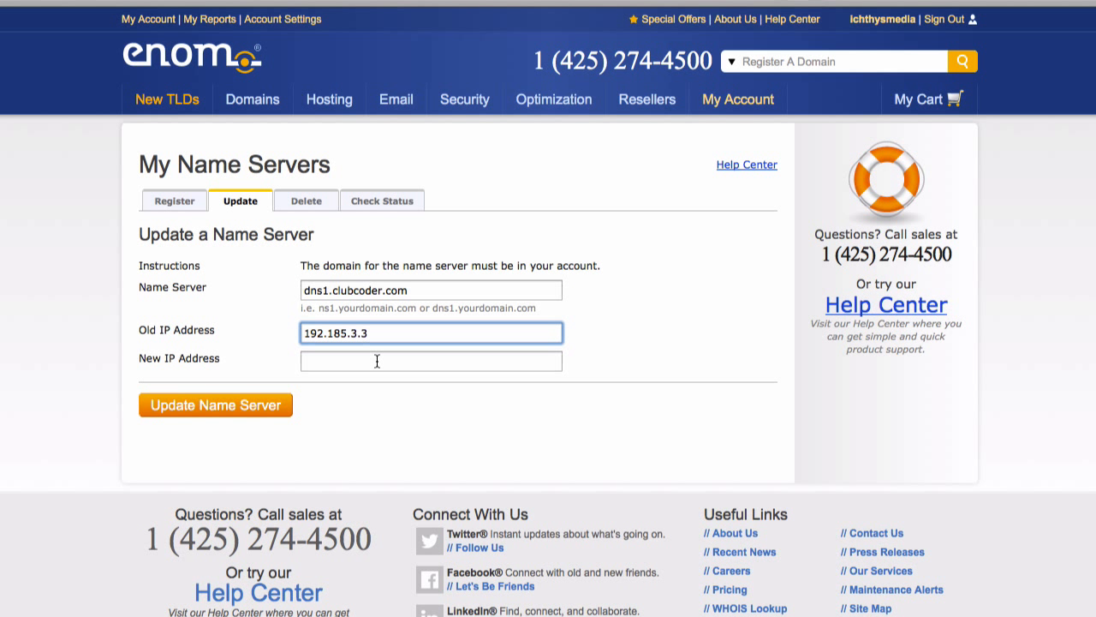
left_click(377, 361)
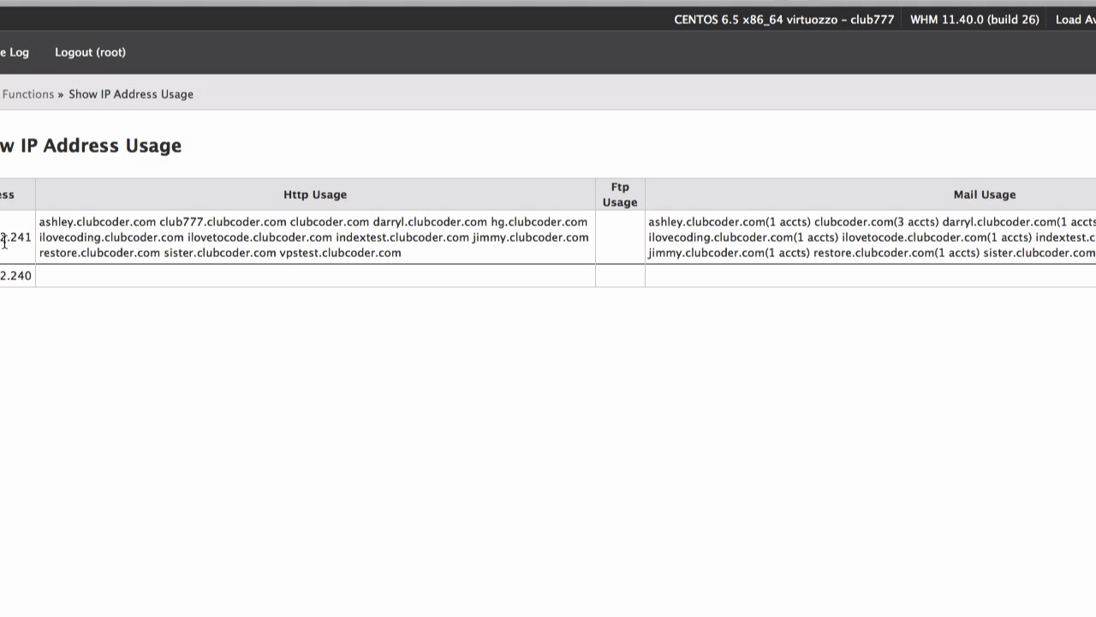
double_click(5, 243)
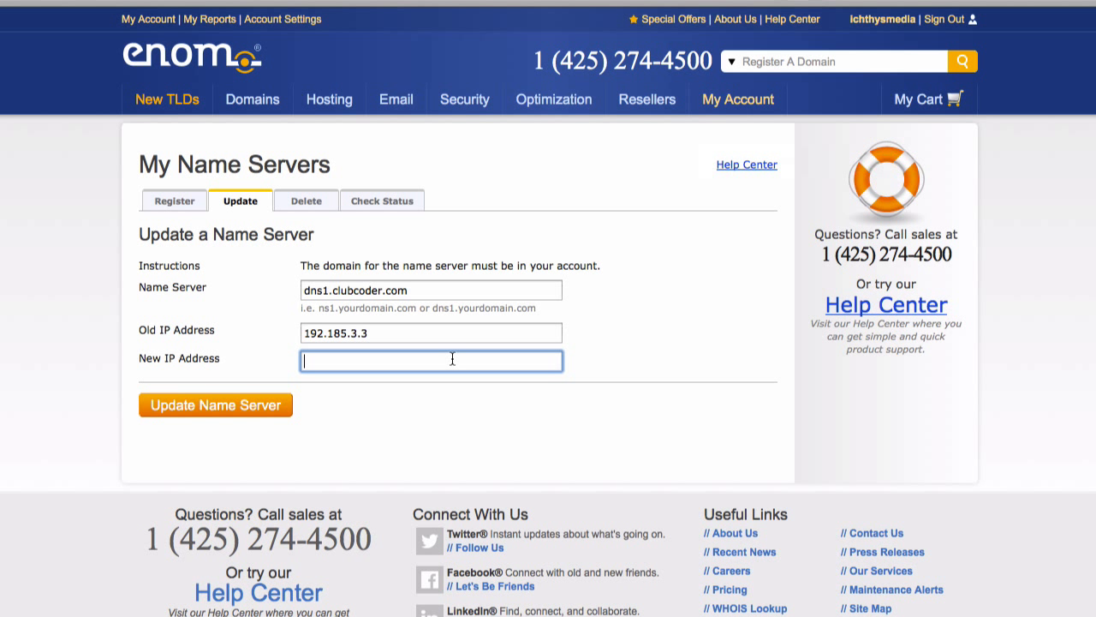
type("198.154.192.241")
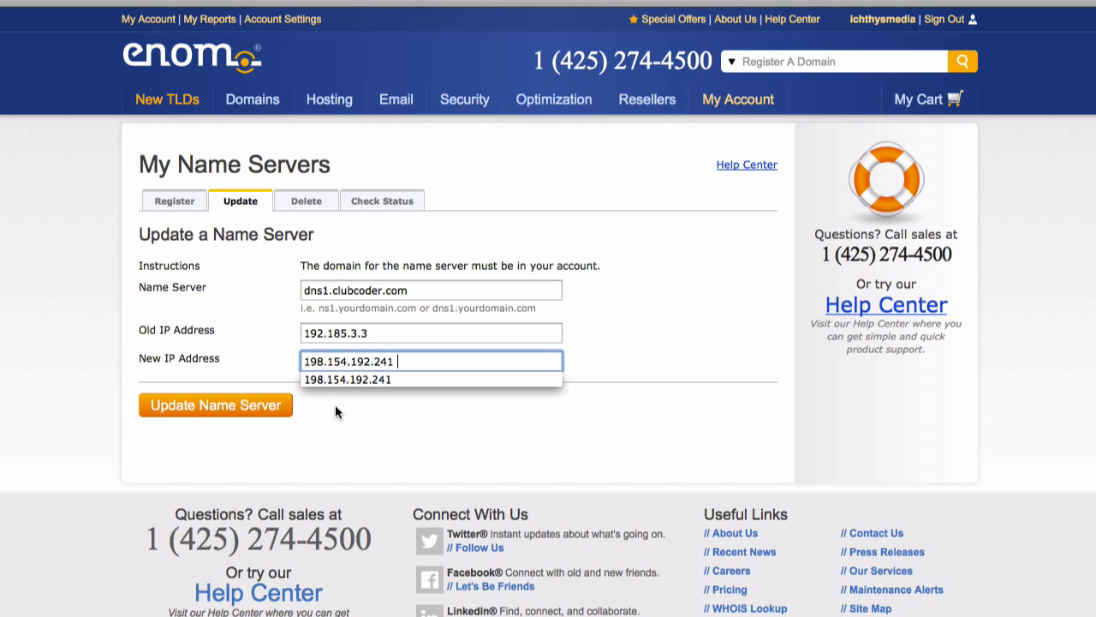
left_click(401, 423)
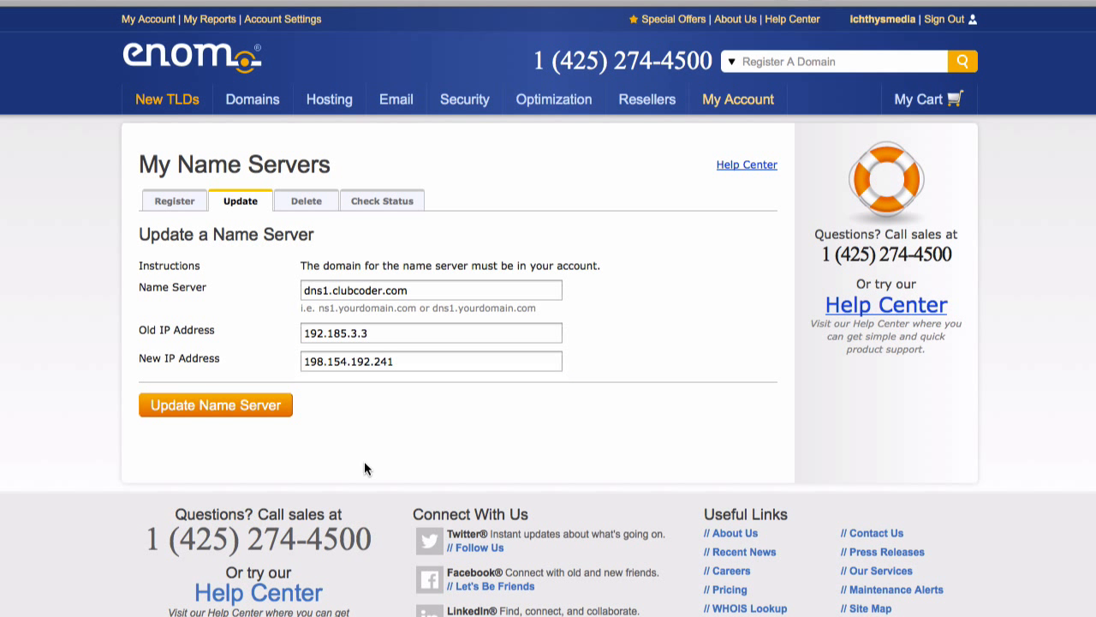
left_click(196, 407)
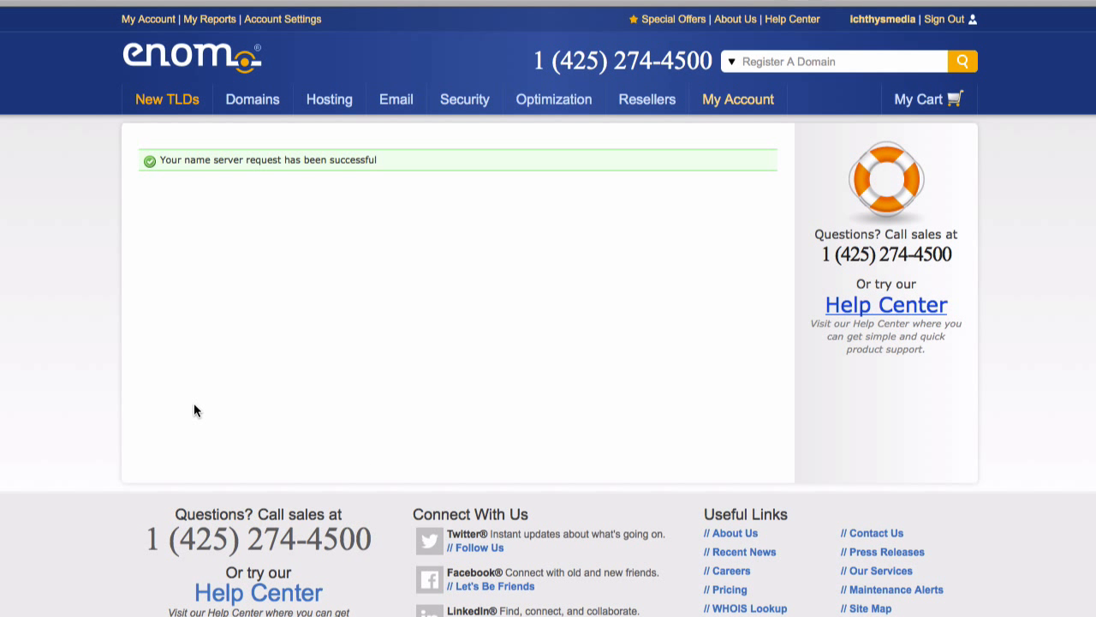
Start an Update Name Server request for dns2.clubcoder.com with old IP 192.185.3.4.
mouse_move(250, 107)
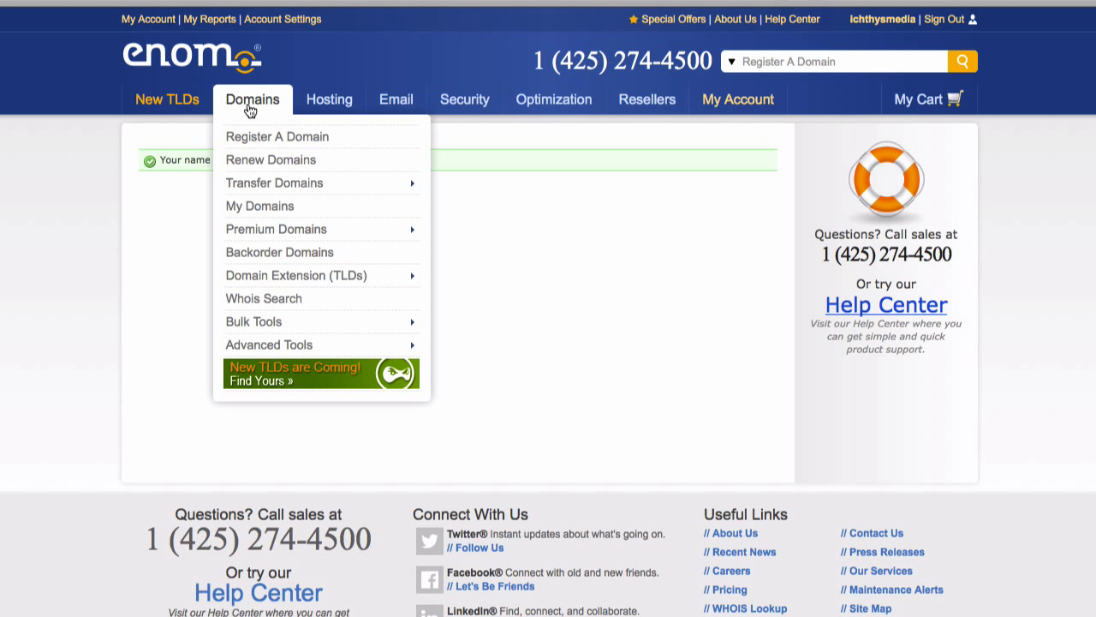
mouse_move(297, 356)
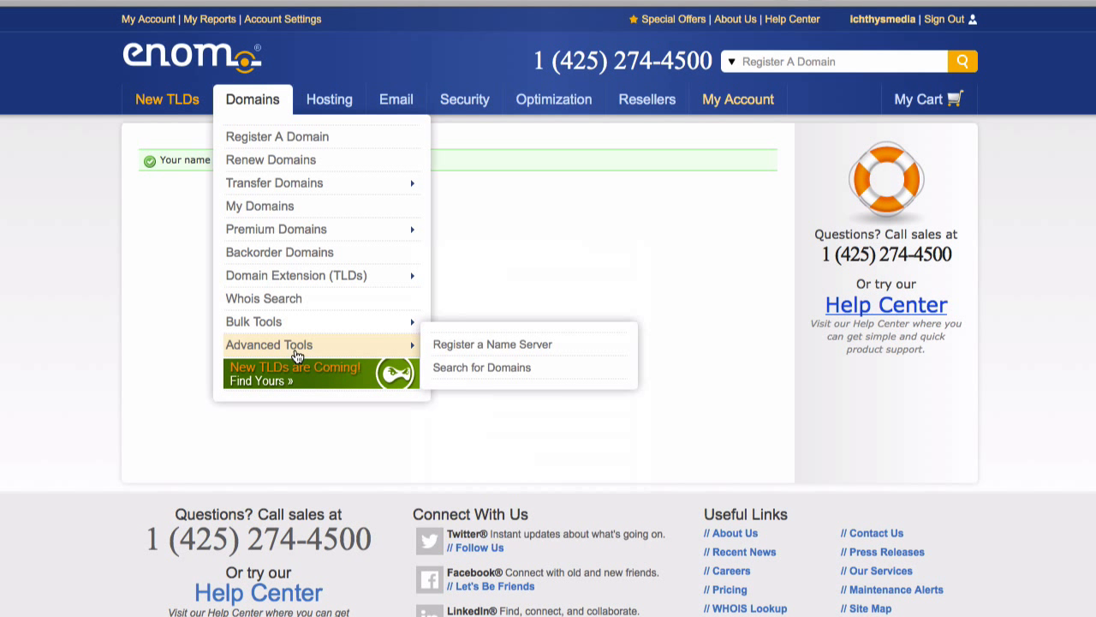
left_click(445, 349)
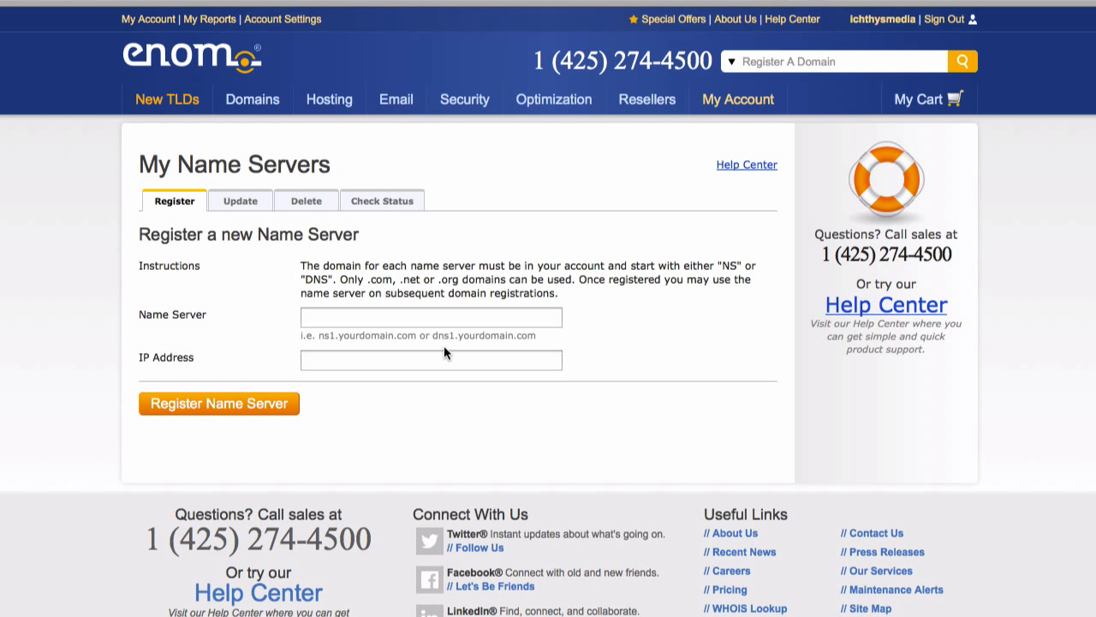
left_click(248, 206)
left_click(331, 287)
type("dns2")
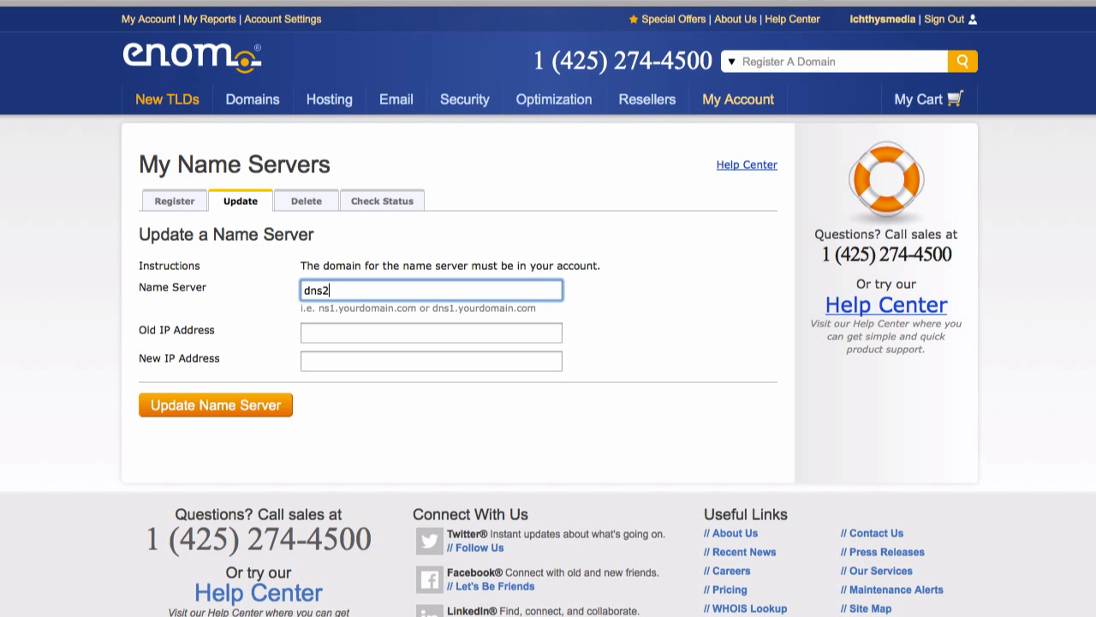
type(".clubcoder.com")
key("Tab")
type("1")
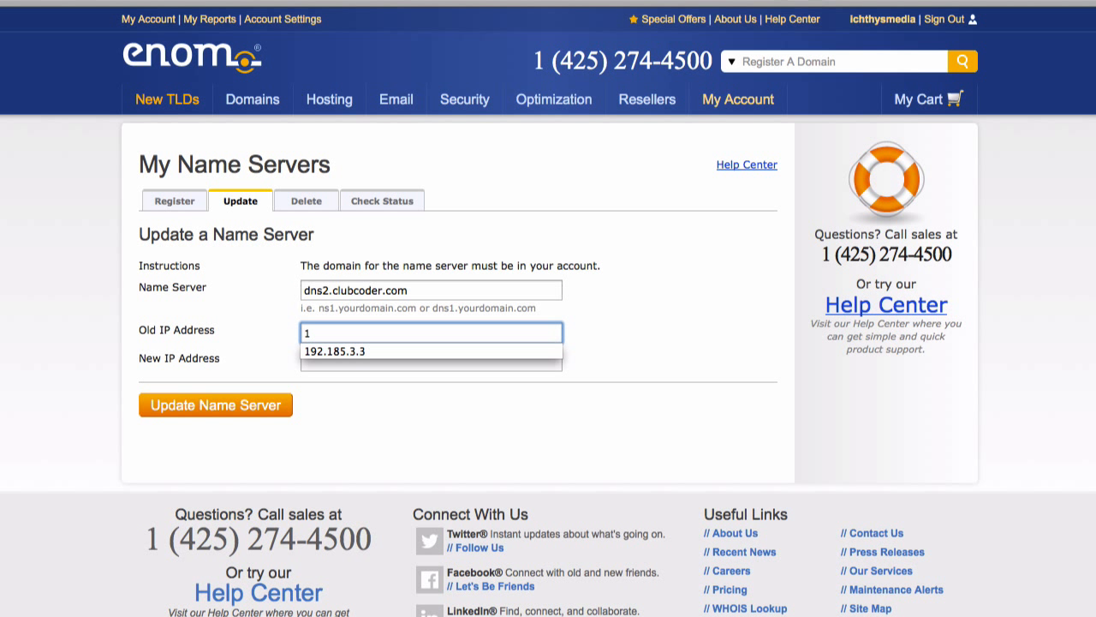
key("Down")
key("Return")
key("BackSpace")
type("4")
Enter new IP 198.154.192.240 for dns2 and submit the update.
key("Tab")
type("198.154.192.241")
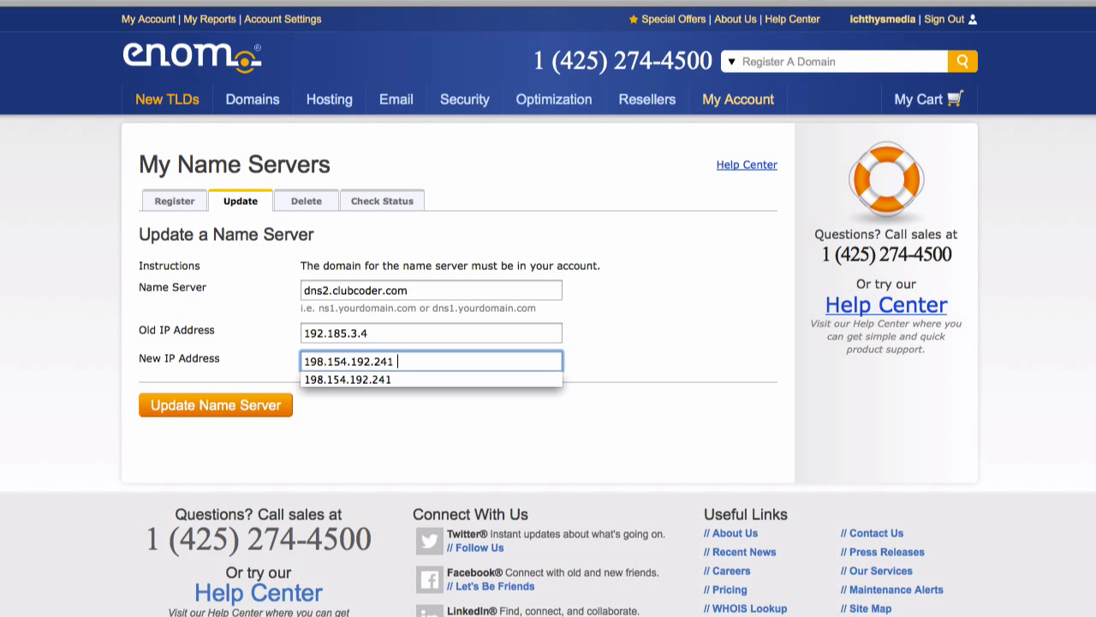
key("BackSpace")
type("2")
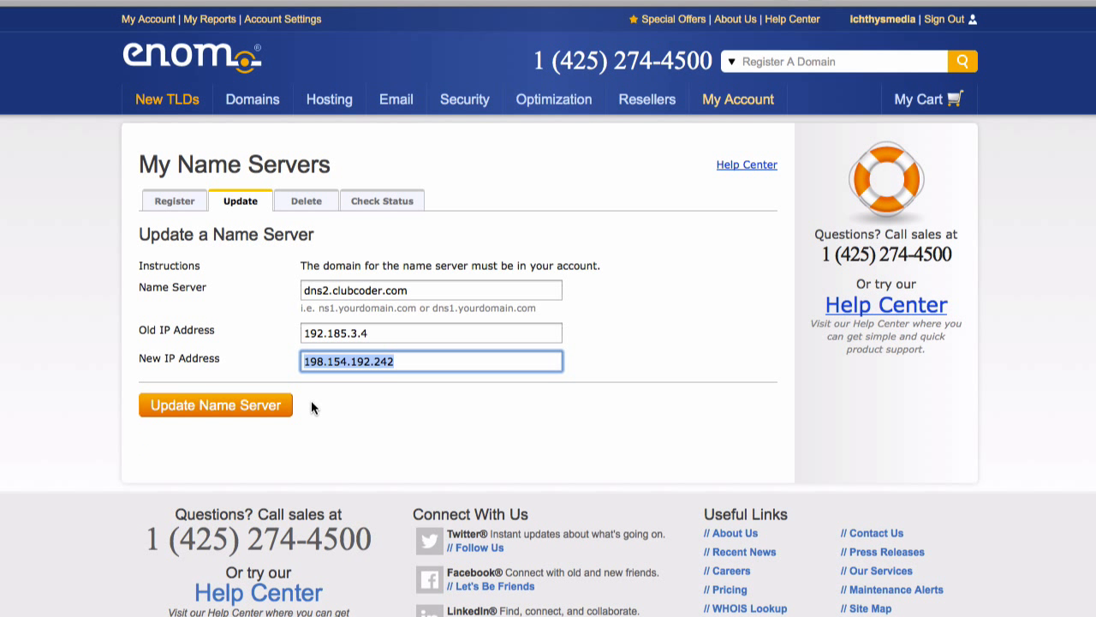
left_click(428, 360)
key("BackSpace")
type("0")
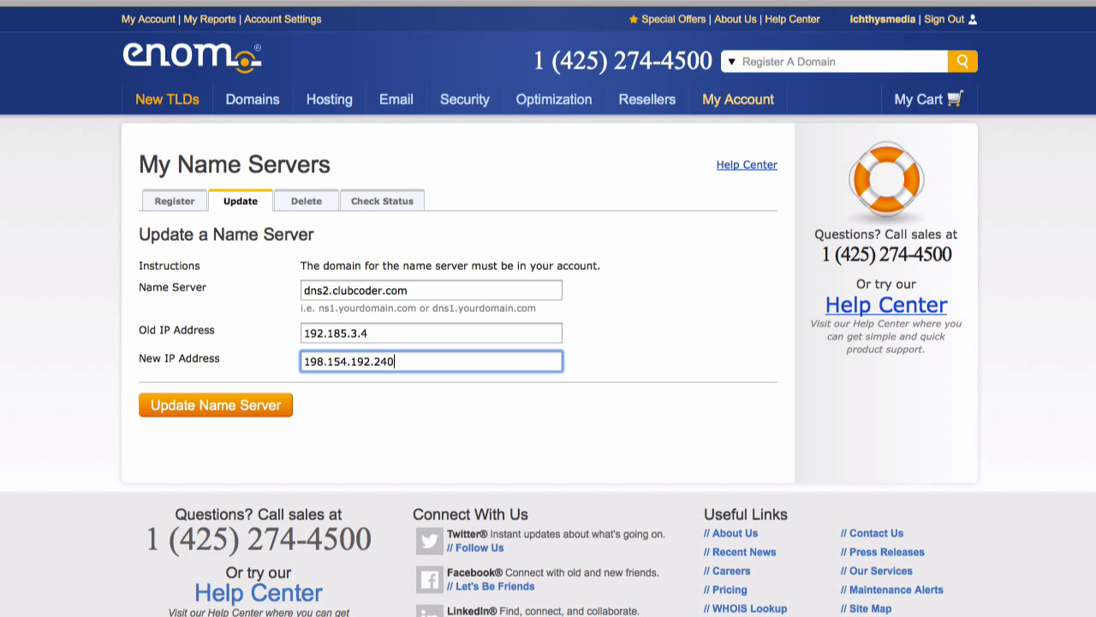
left_click(238, 412)
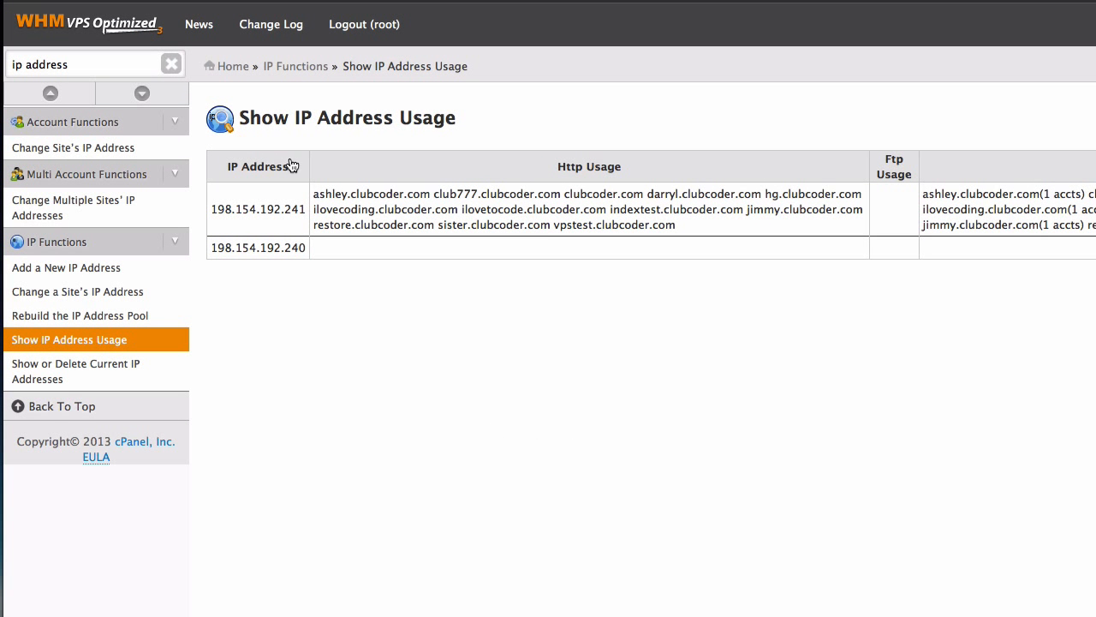
Open WHM's Edit DNS Zone for the clubcoder.com zone.
triple_click(128, 63)
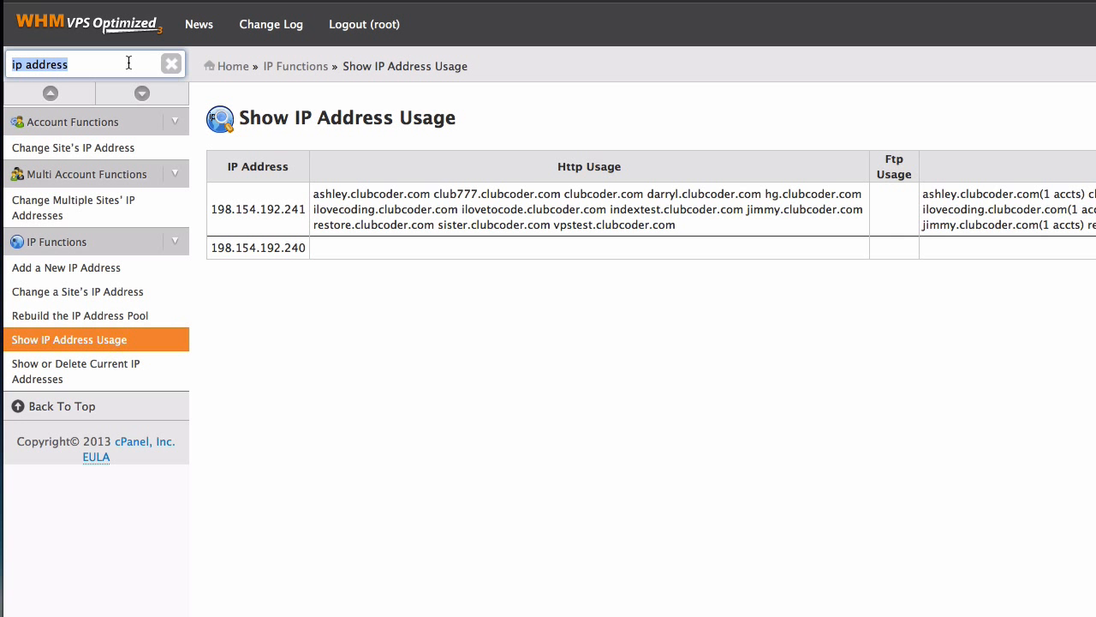
type("edit")
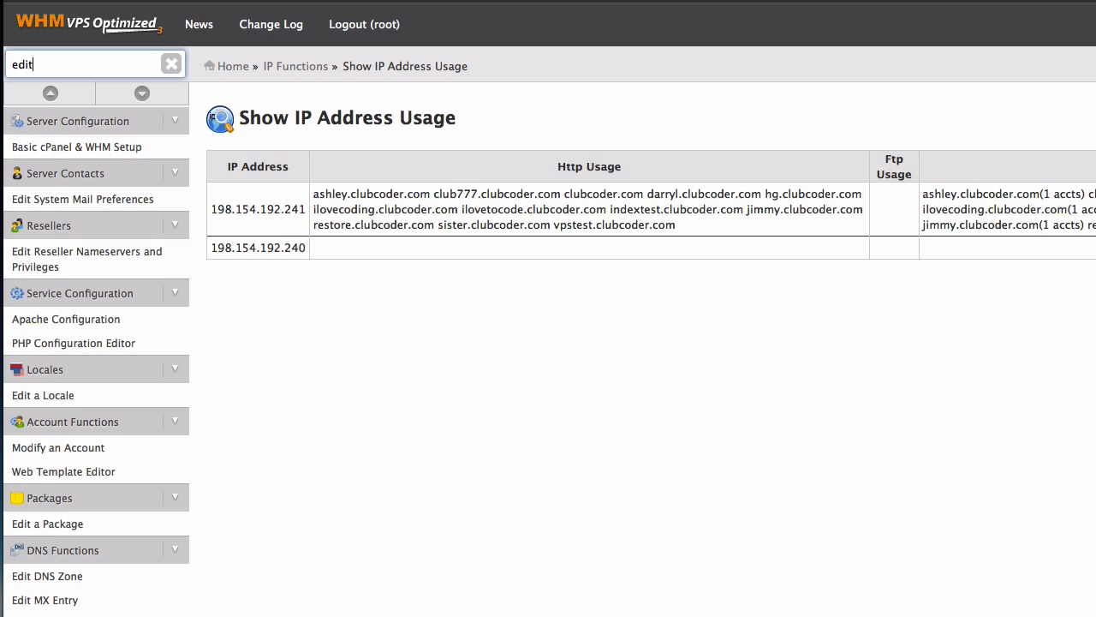
type(" dns")
left_click(68, 149)
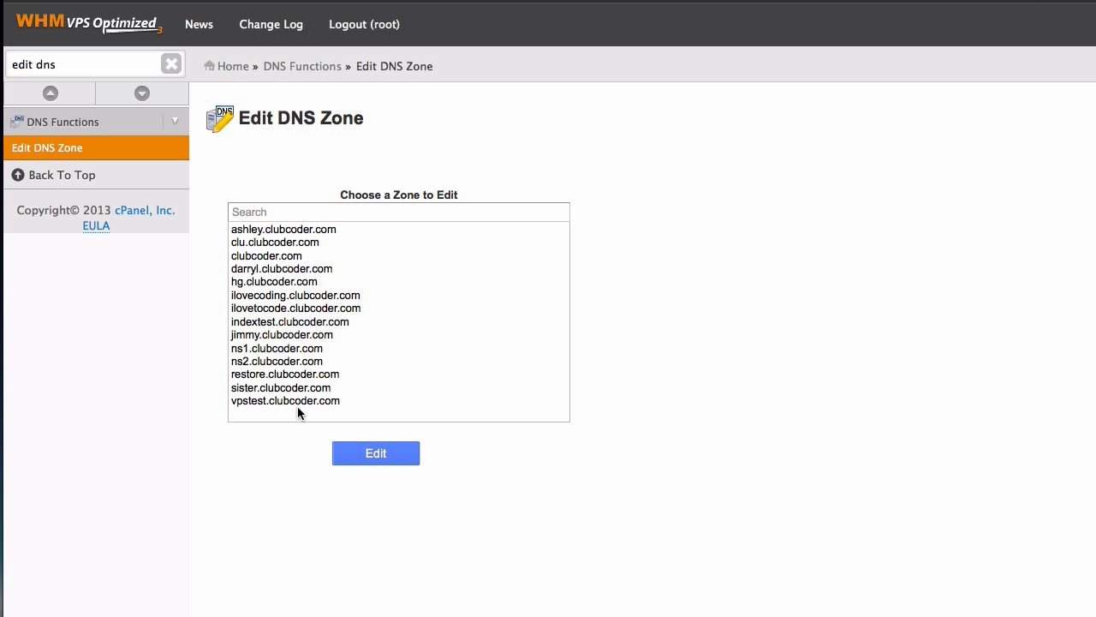
left_click(268, 267)
left_click(268, 256)
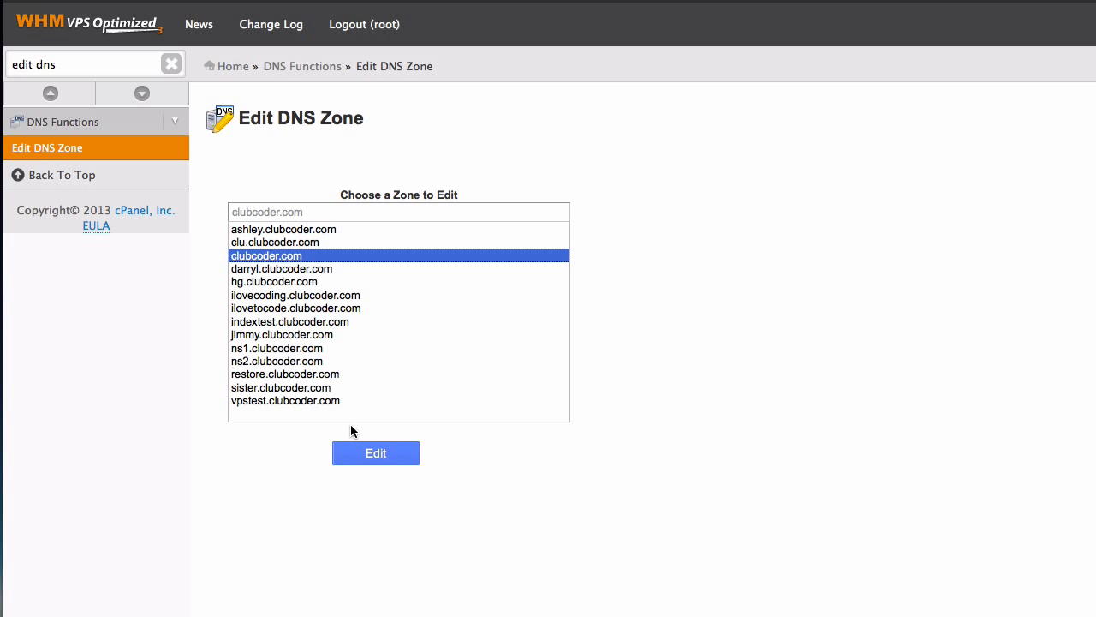
left_click(371, 448)
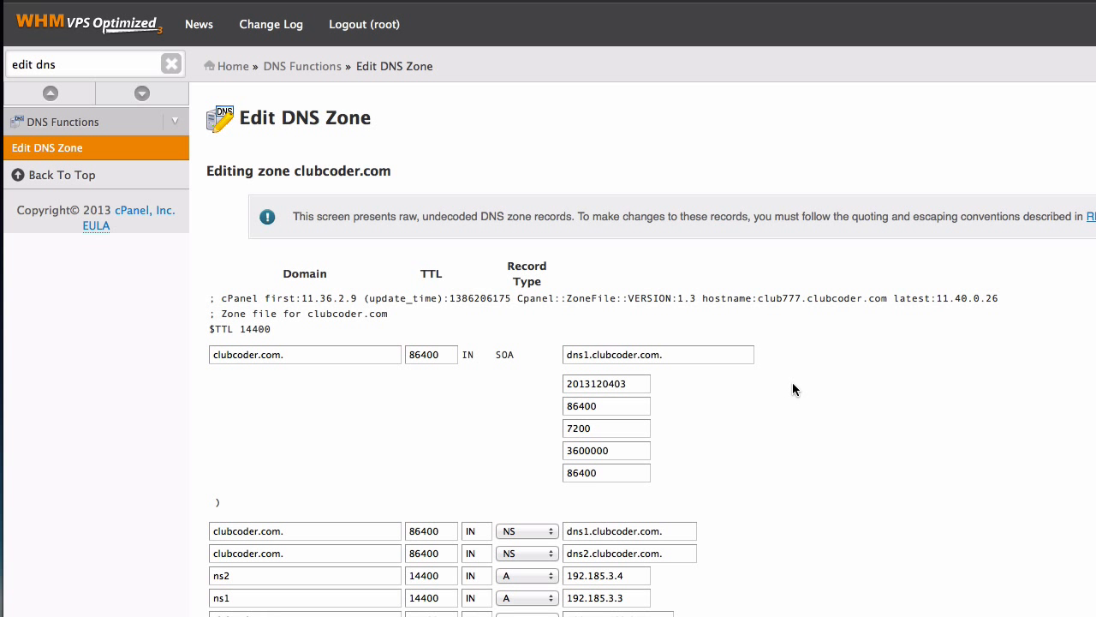
scroll(796, 386, "down", 4)
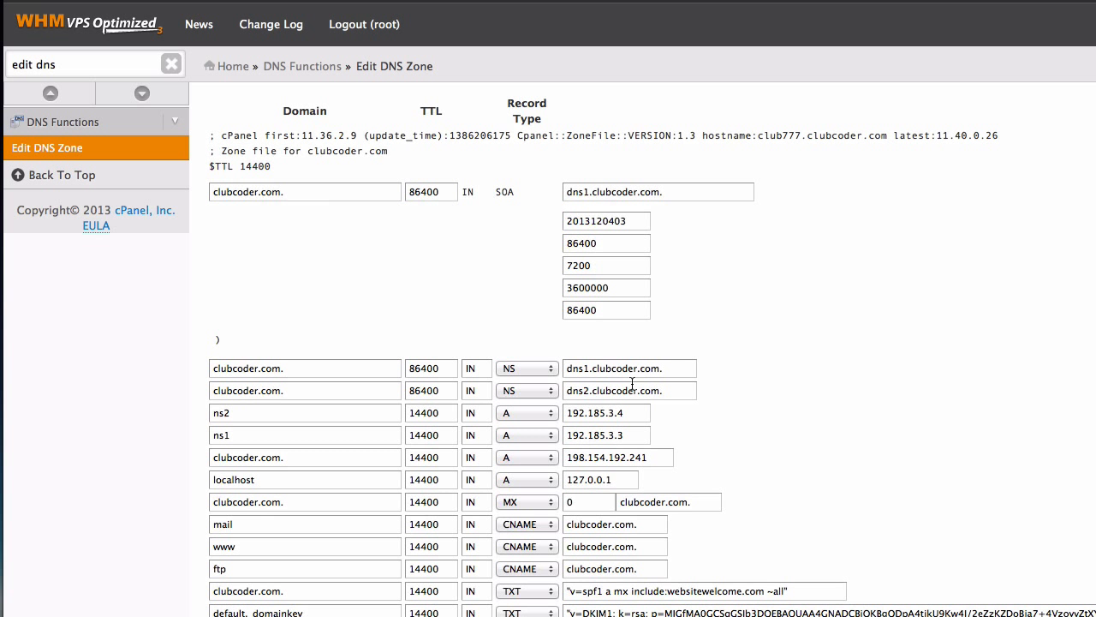
scroll(842, 381, "down", 2)
scroll(842, 381, "down", 4)
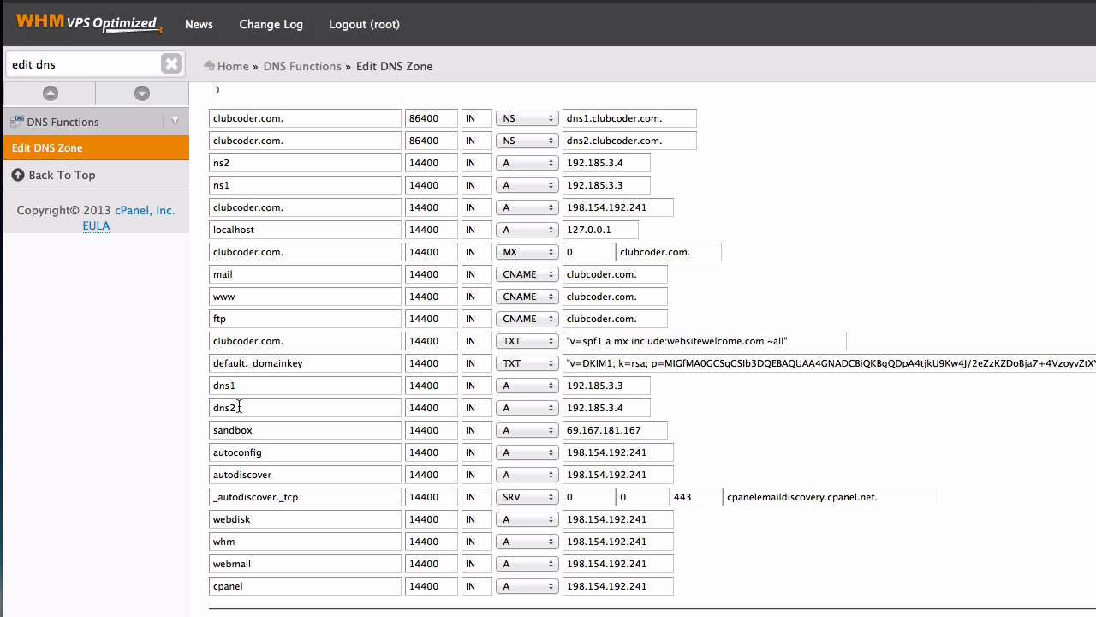
Set the dns1 A record to 198.154.192.241 and dns2 to 198.154.192.240, then save.
triple_click(637, 386)
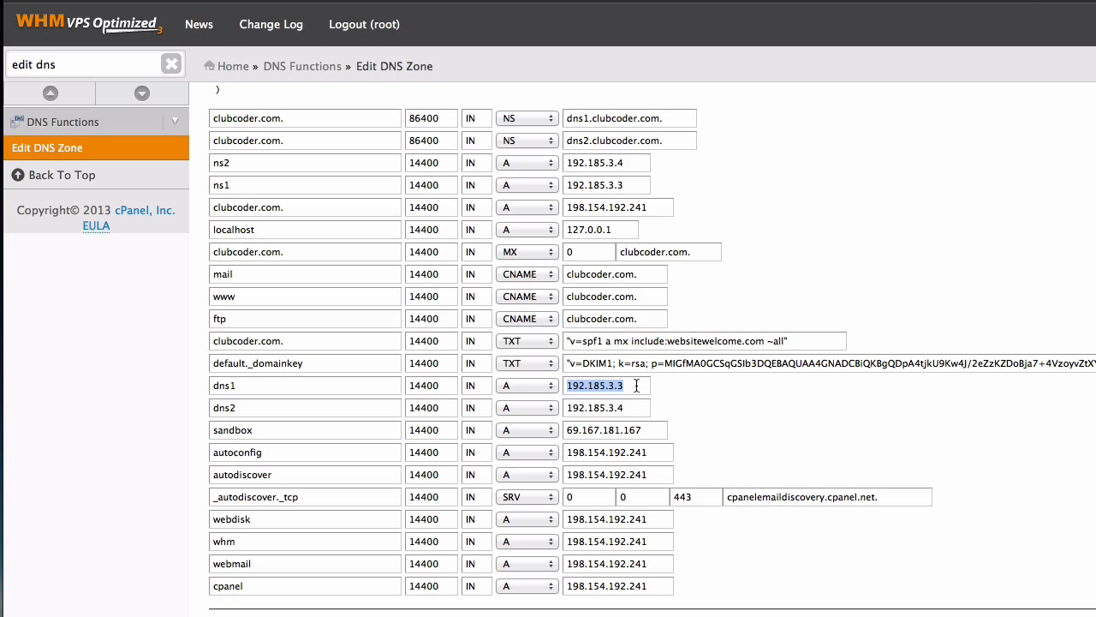
type("198.154.192.241")
key("BackSpace")
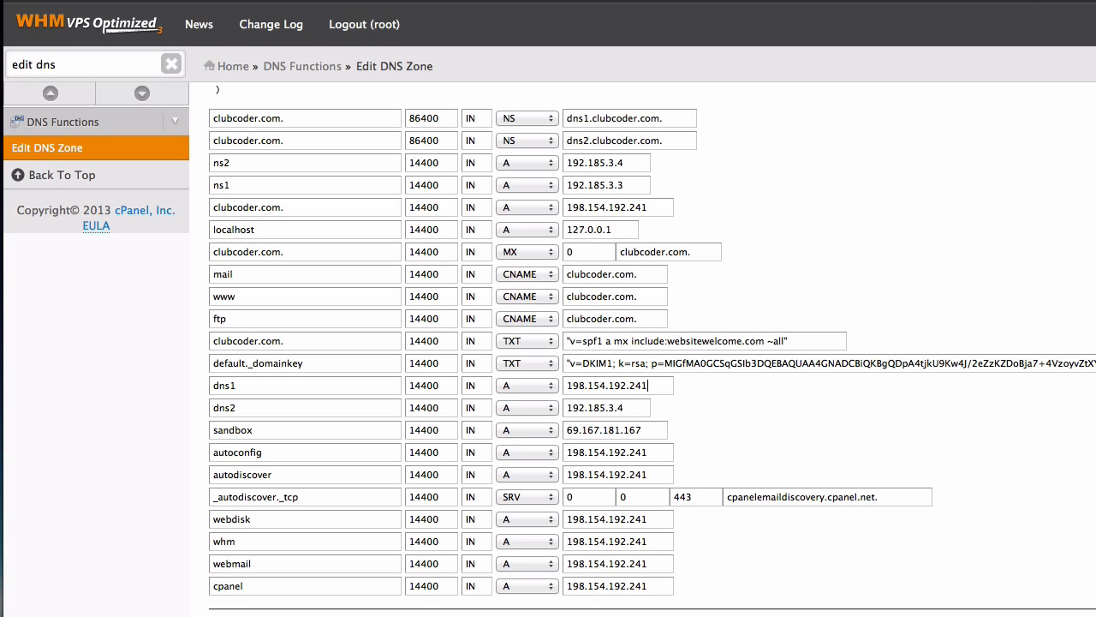
triple_click(634, 412)
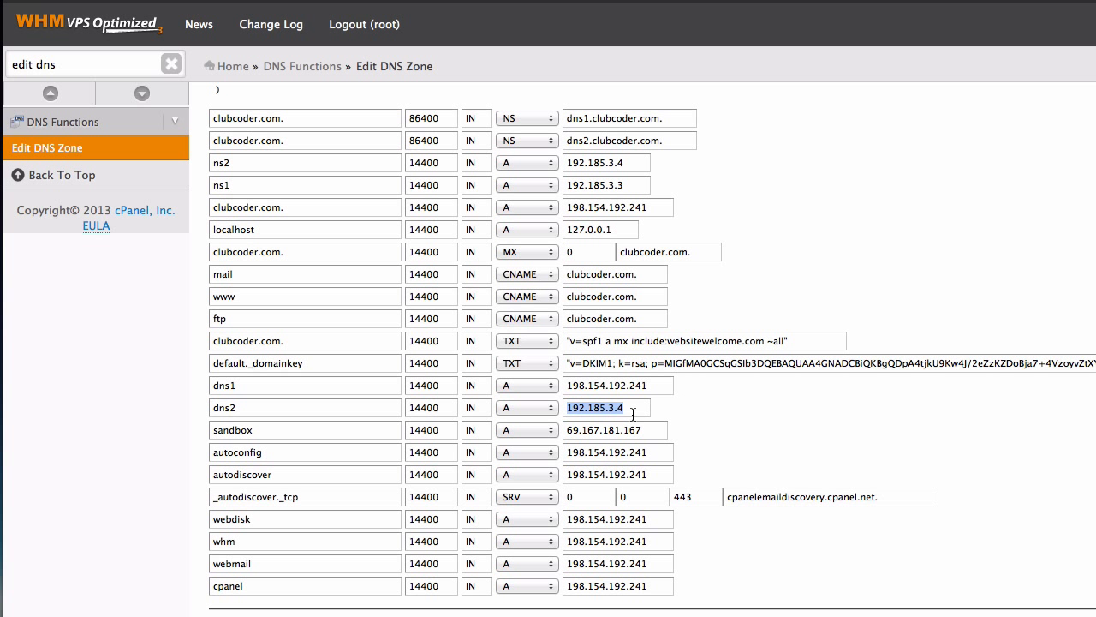
type("198.154.192.241")
key("BackSpace")
key("BackSpace")
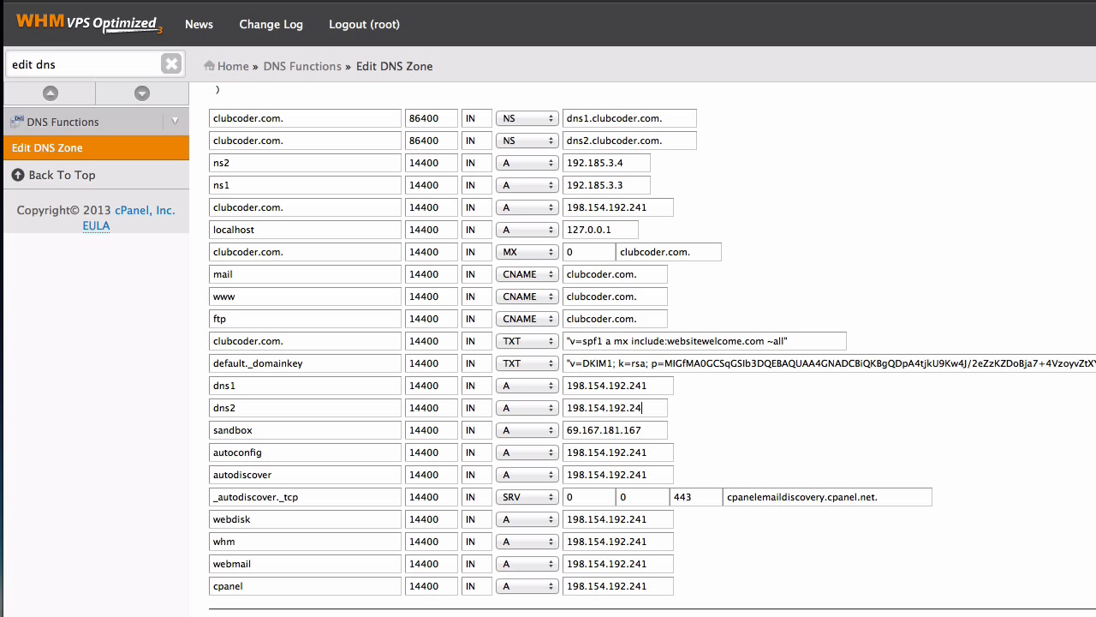
type("0")
scroll(868, 431, "down", 5)
scroll(869, 431, "down", 5)
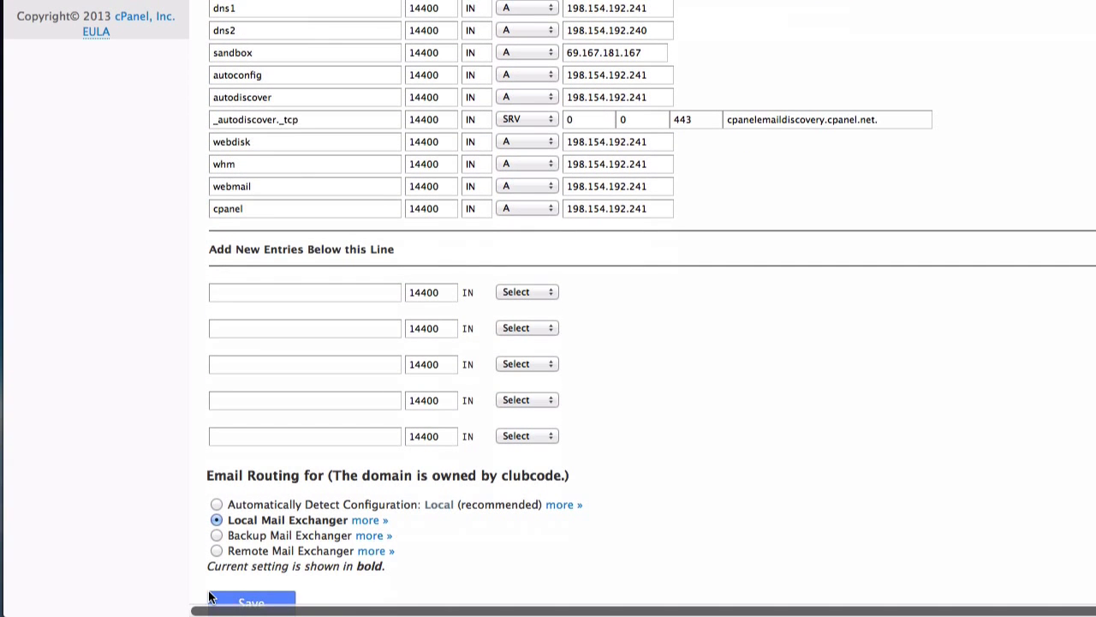
left_click(239, 605)
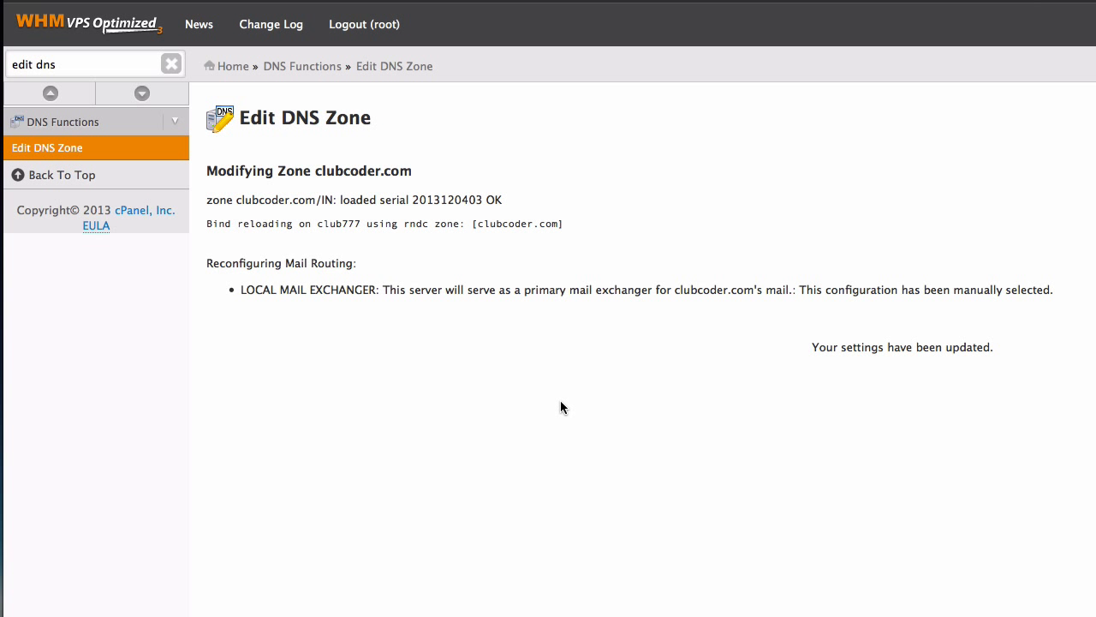
Replace the WHM sidebar search with 'list' and open List Accounts.
triple_click(146, 69)
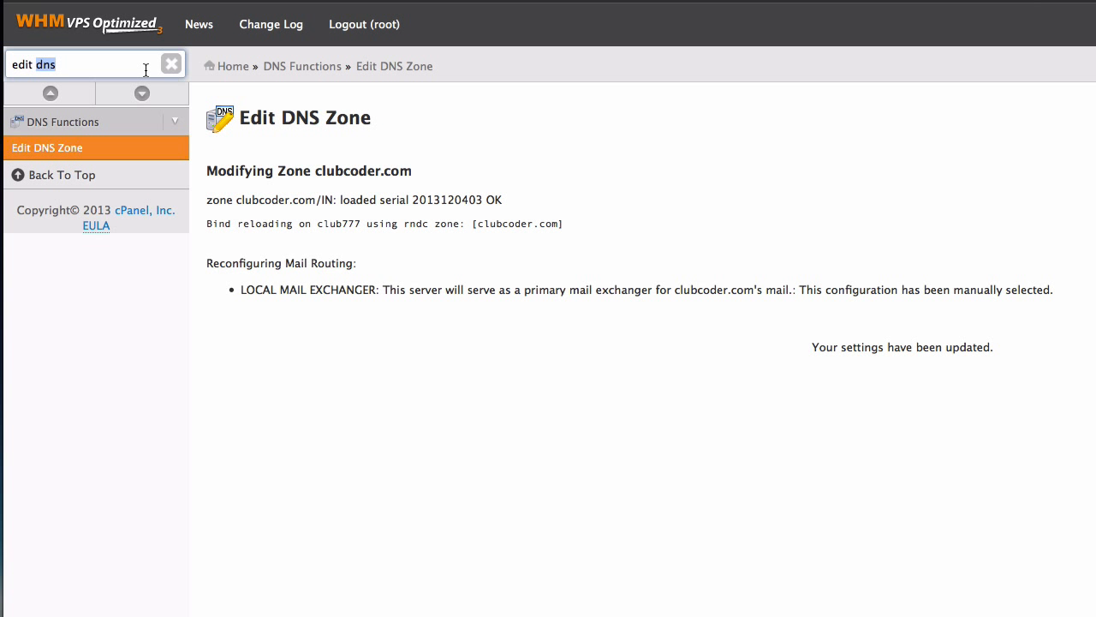
key("BackSpace")
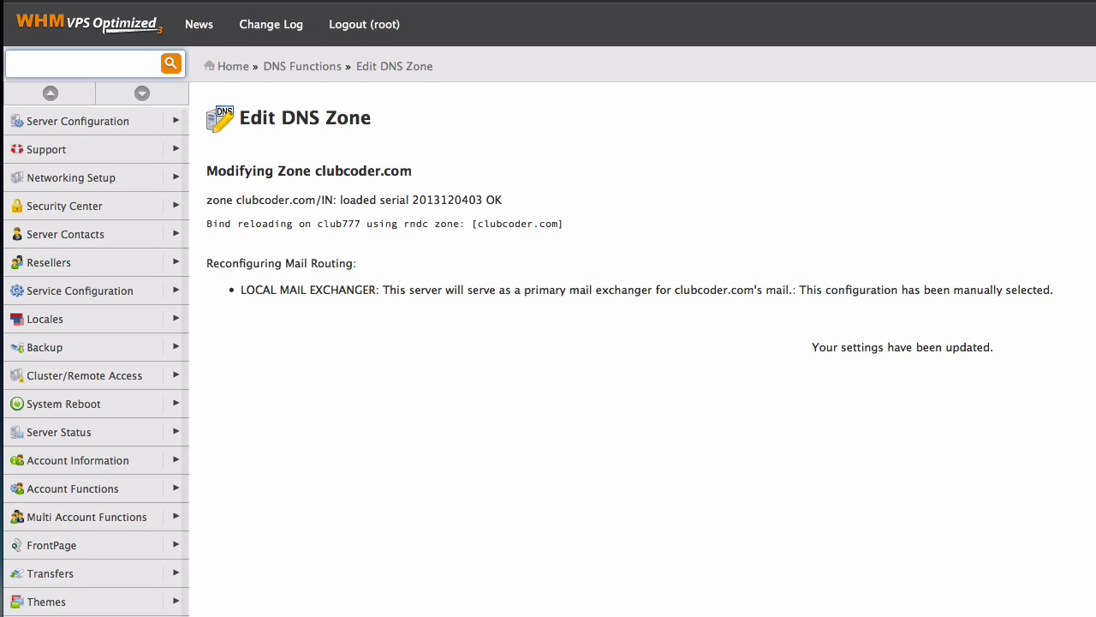
type("list")
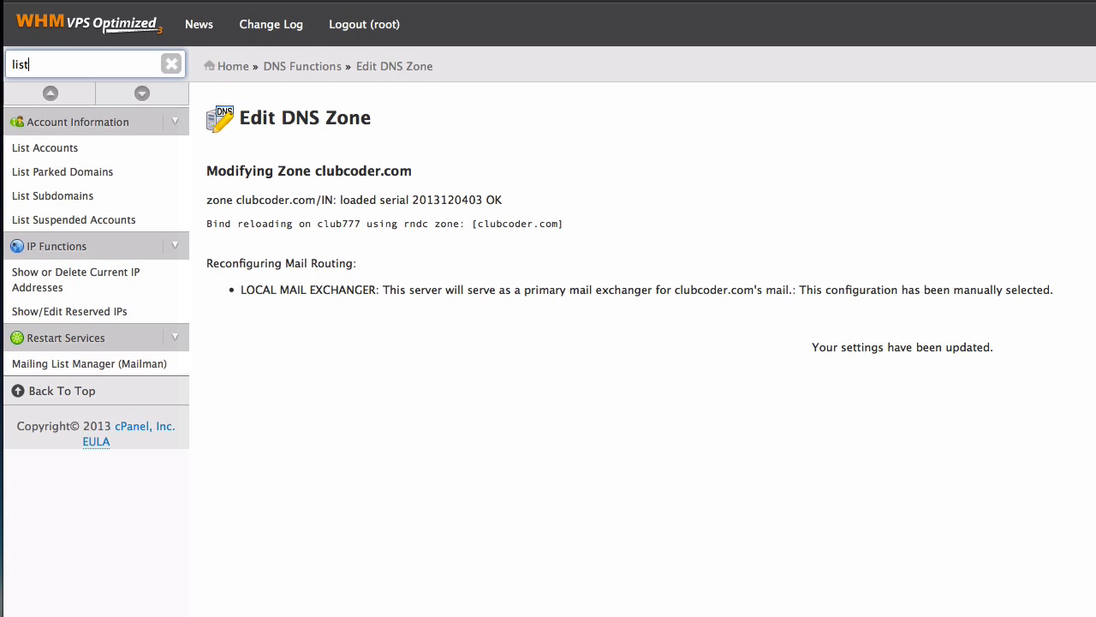
left_click(76, 151)
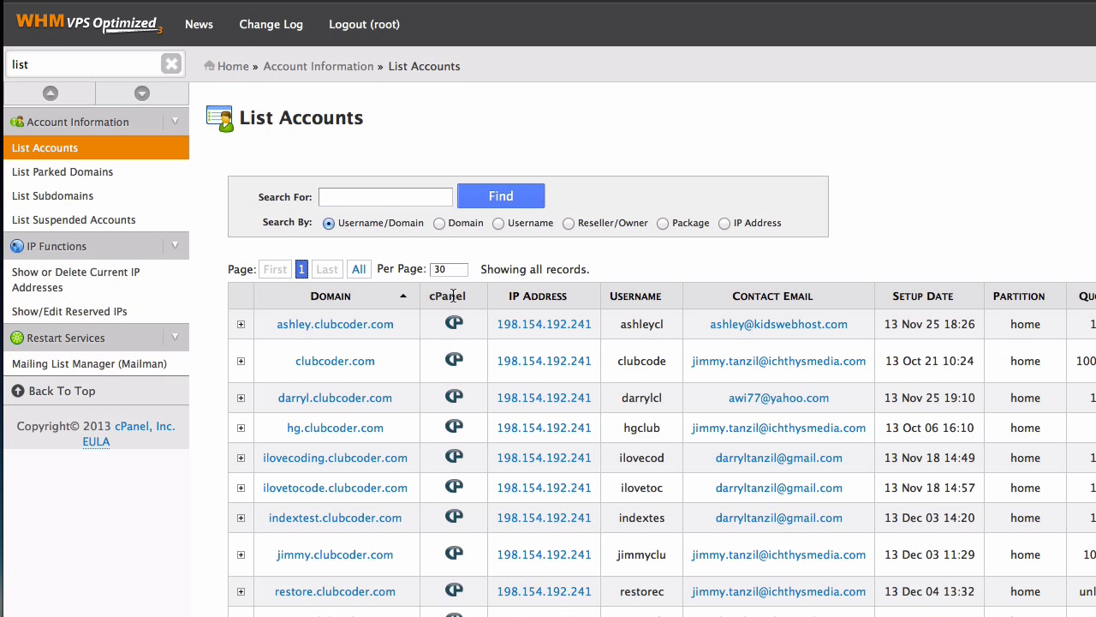